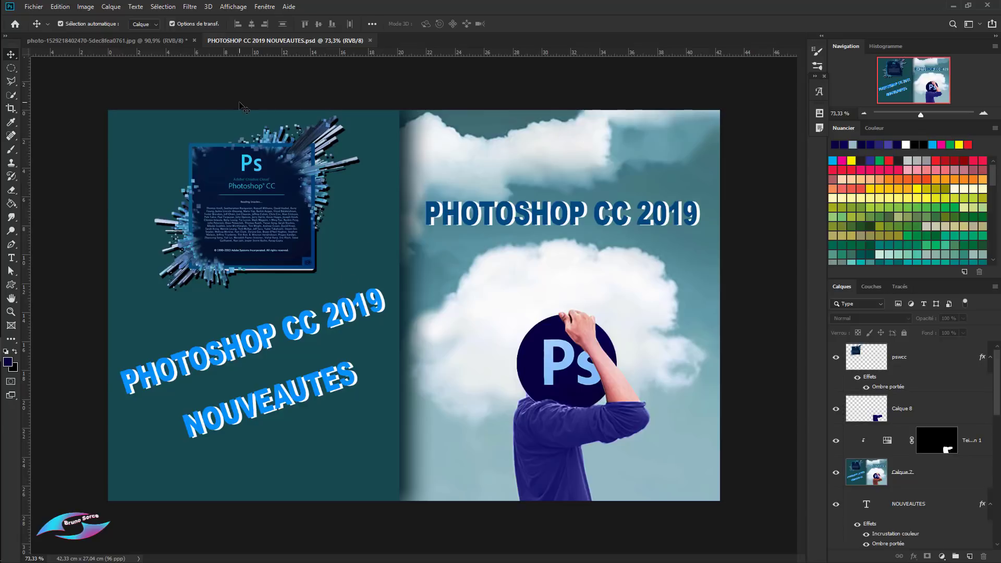
Create a new 2500 x 2500 px document at 150 pixels/inch from the recent presets and unlock its background layer.
click(15, 25)
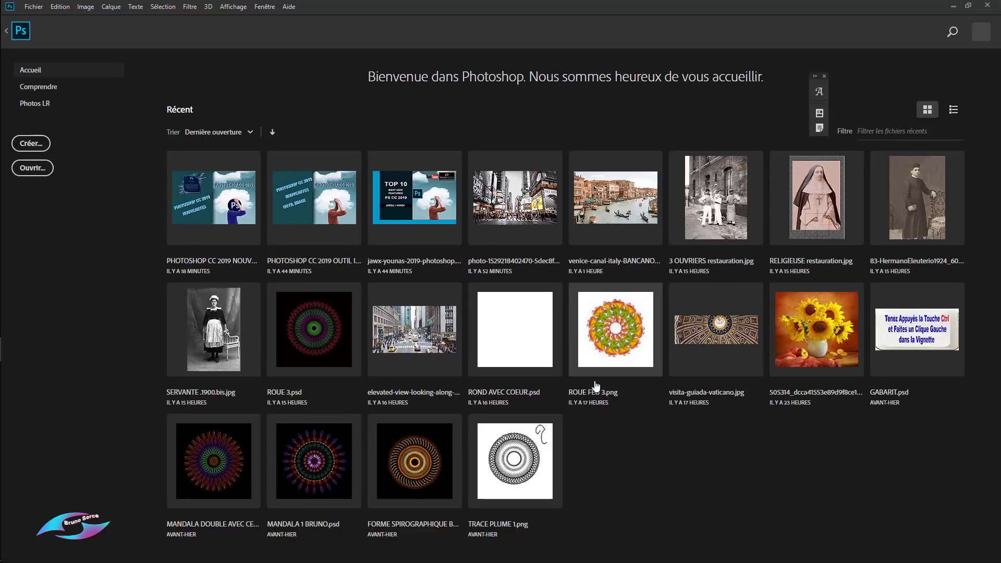
click(38, 145)
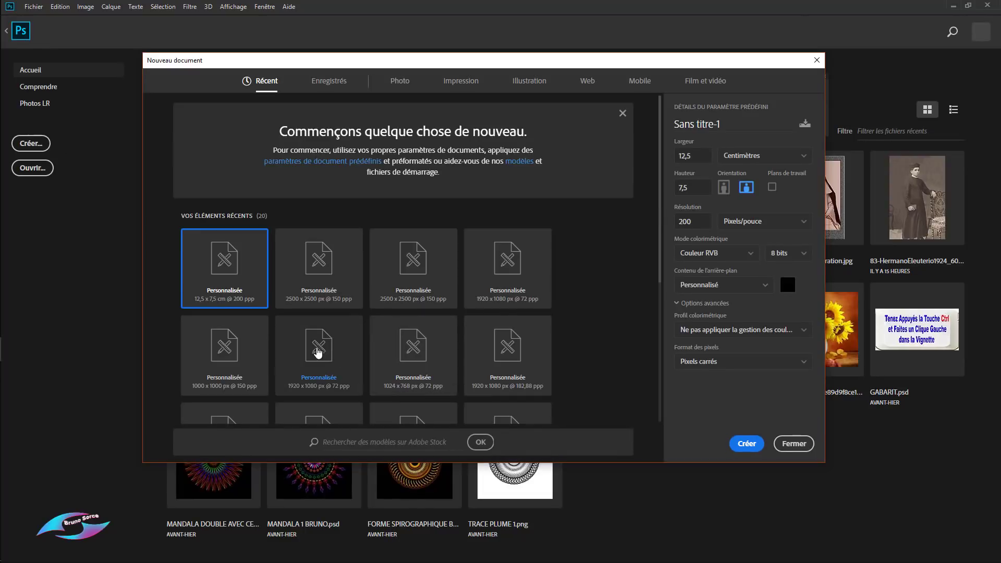
click(323, 286)
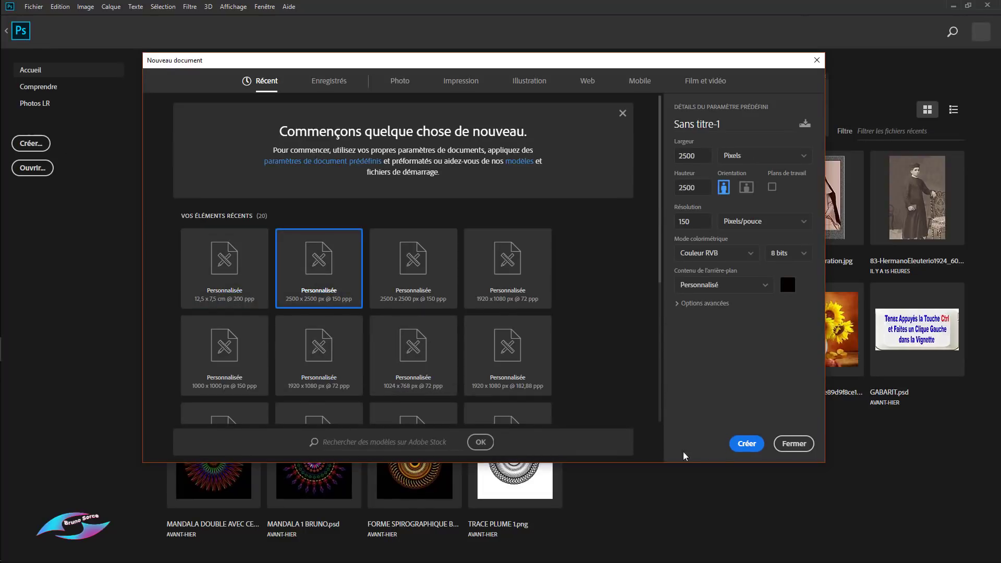
click(748, 445)
click(980, 368)
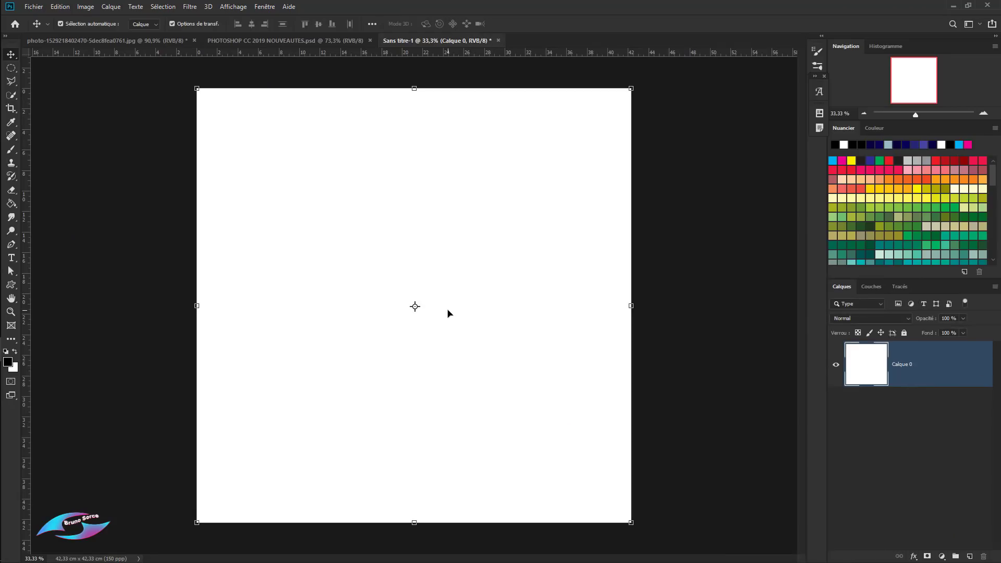
Check the Tools preference that shows the reference point when using Transform.
scroll(474, 314, up, 1)
scroll(474, 315, up, 2)
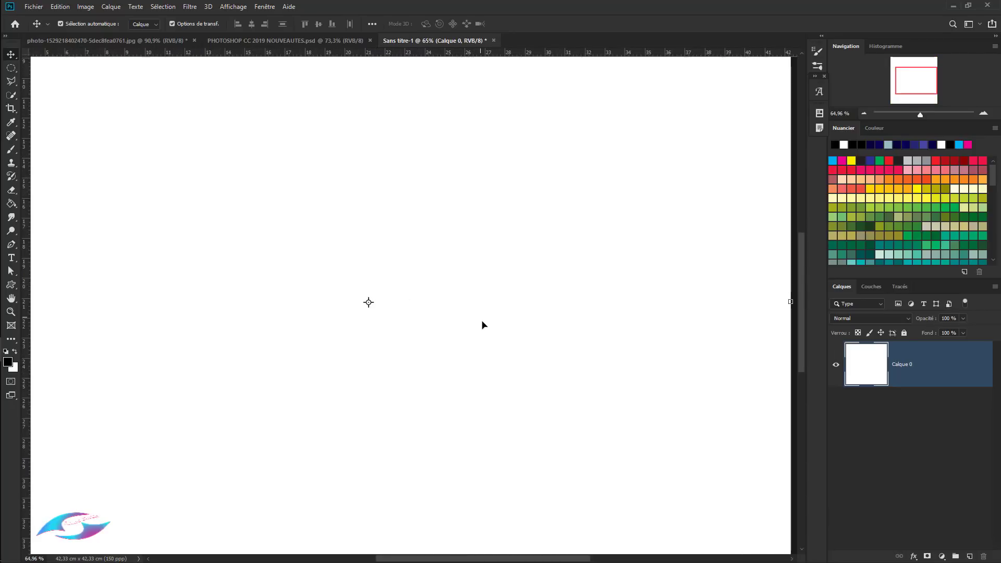
scroll(387, 375, left, 2)
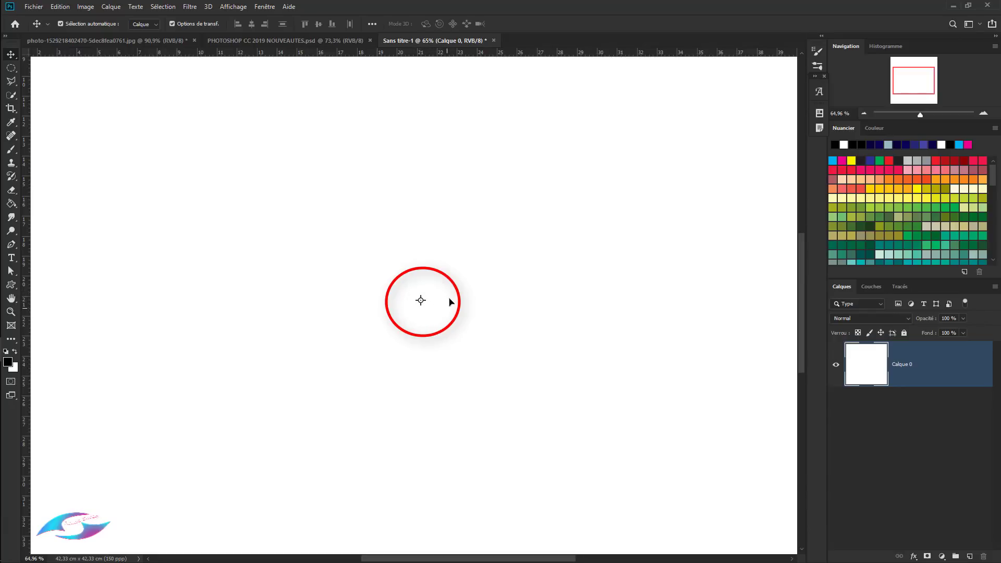
scroll(420, 301, down, 1)
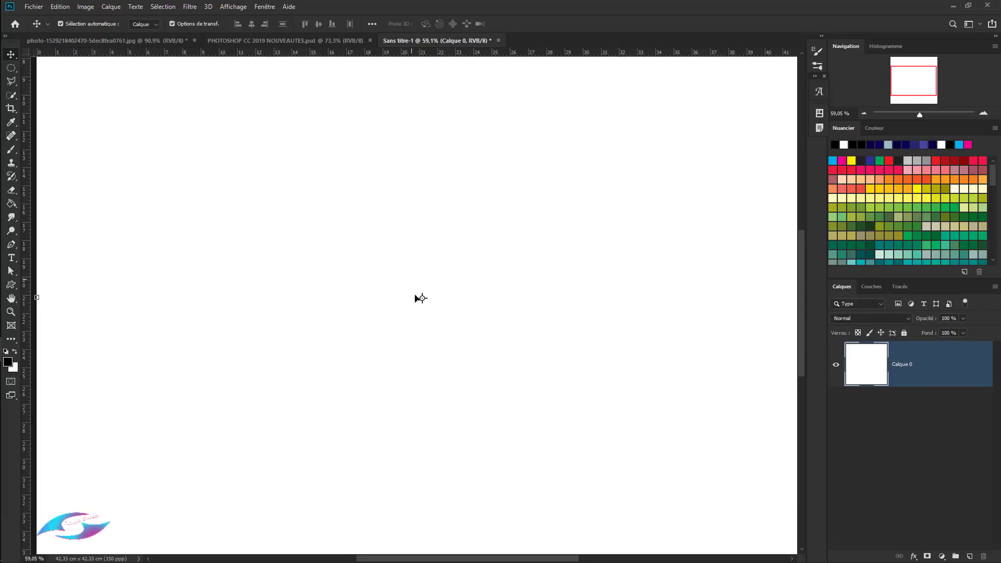
click(60, 7)
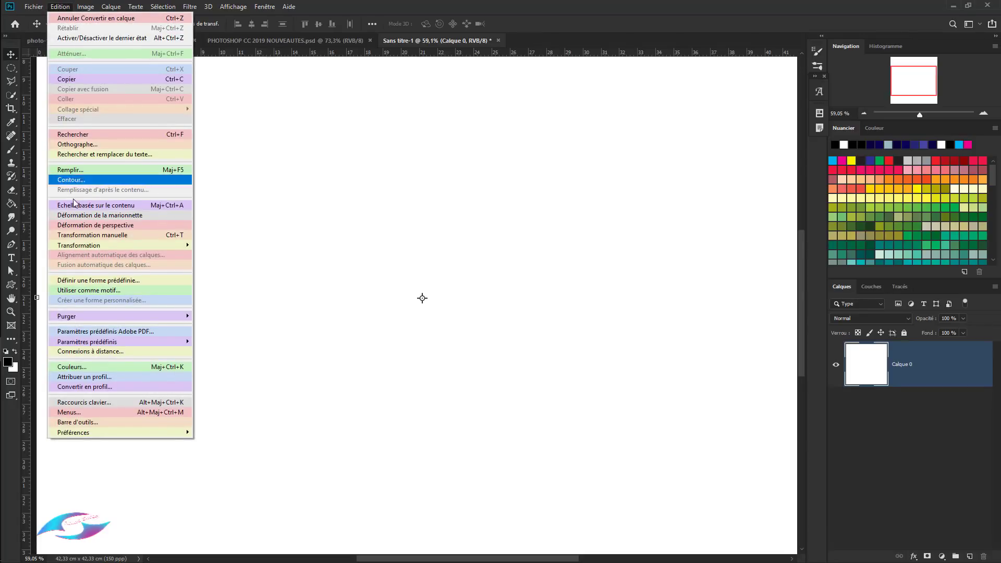
mouse_move(73, 437)
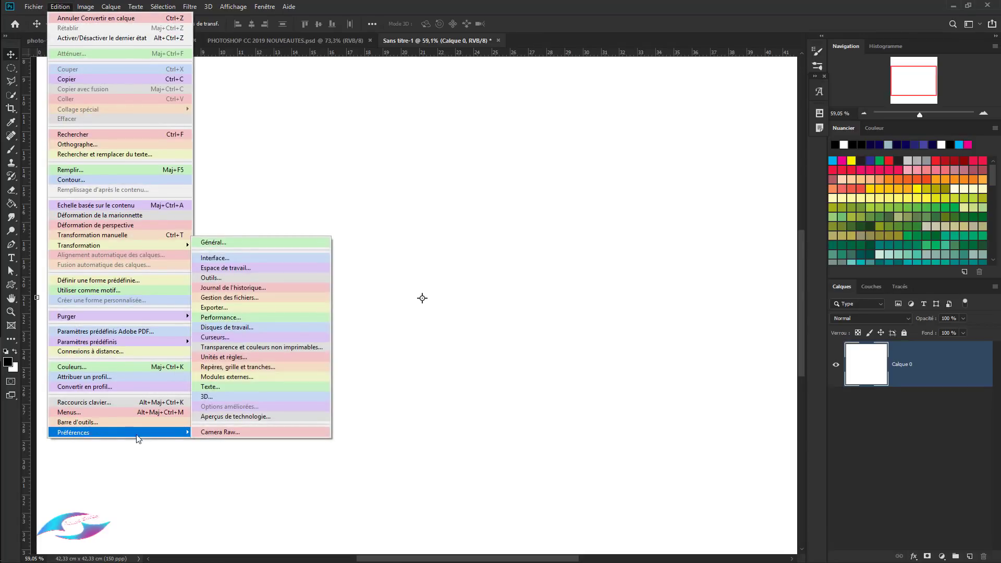
click(217, 281)
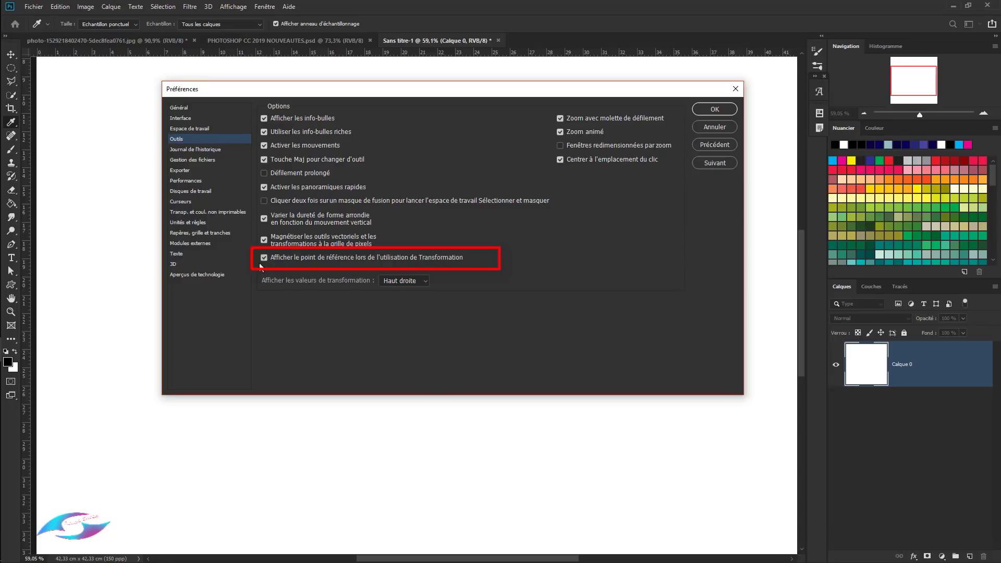
click(718, 108)
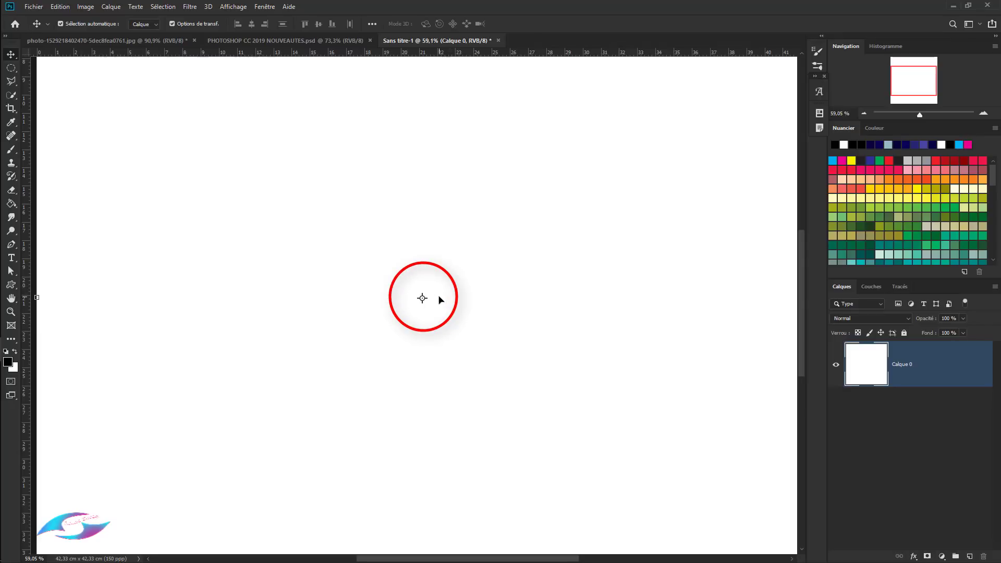
Try rotating the white layer about its centre, its upper-left corner and a reference point outside it, and cancel the transform.
scroll(440, 311, down, 4)
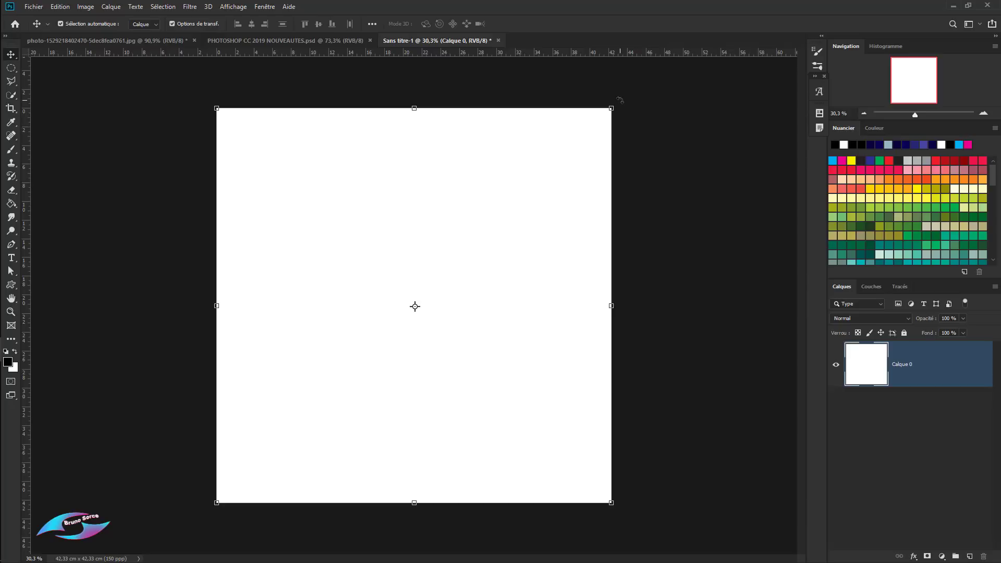
drag(620, 100, 565, 154)
drag(415, 307, 216, 108)
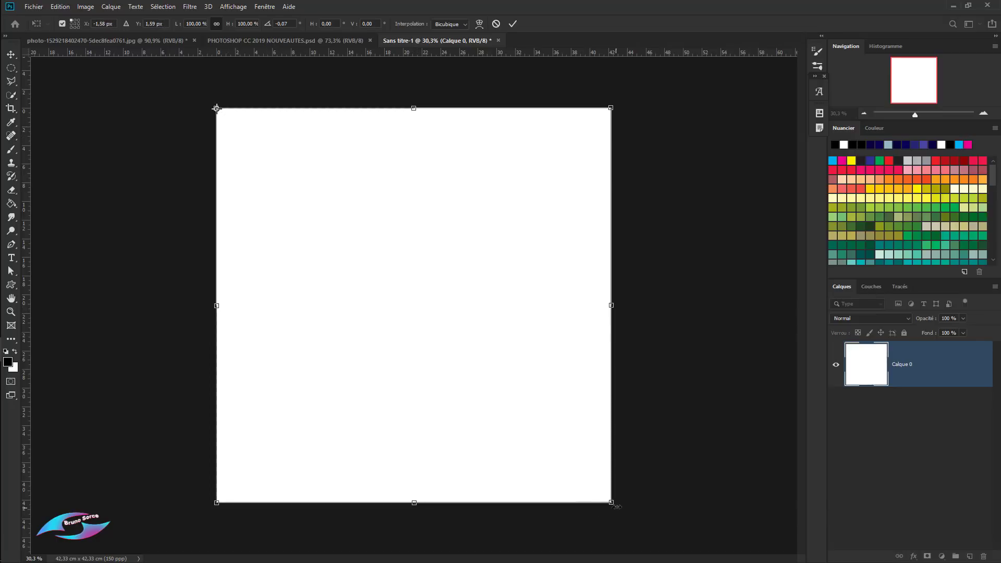
drag(617, 508, 570, 458)
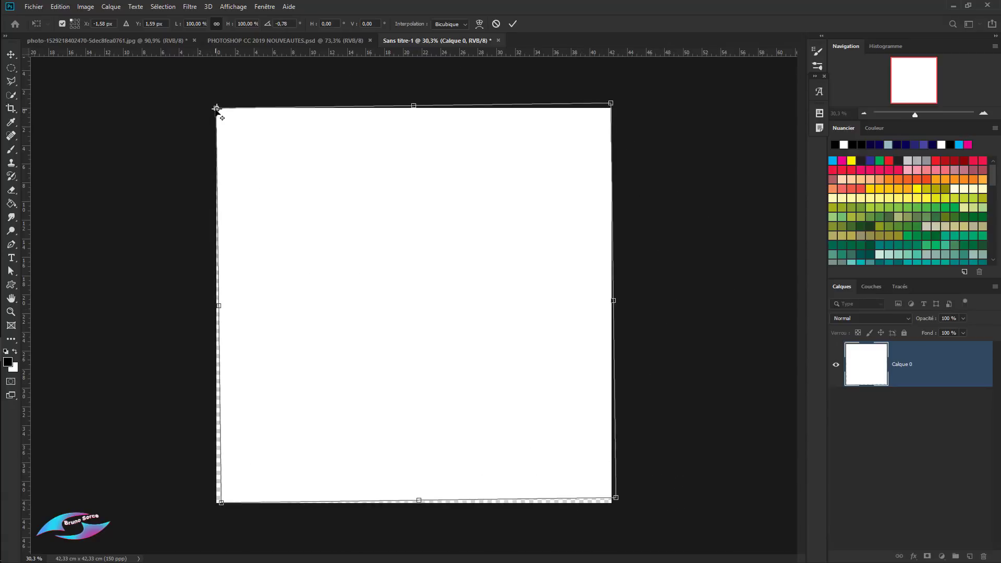
drag(216, 108, 159, 169)
drag(634, 516, 471, 401)
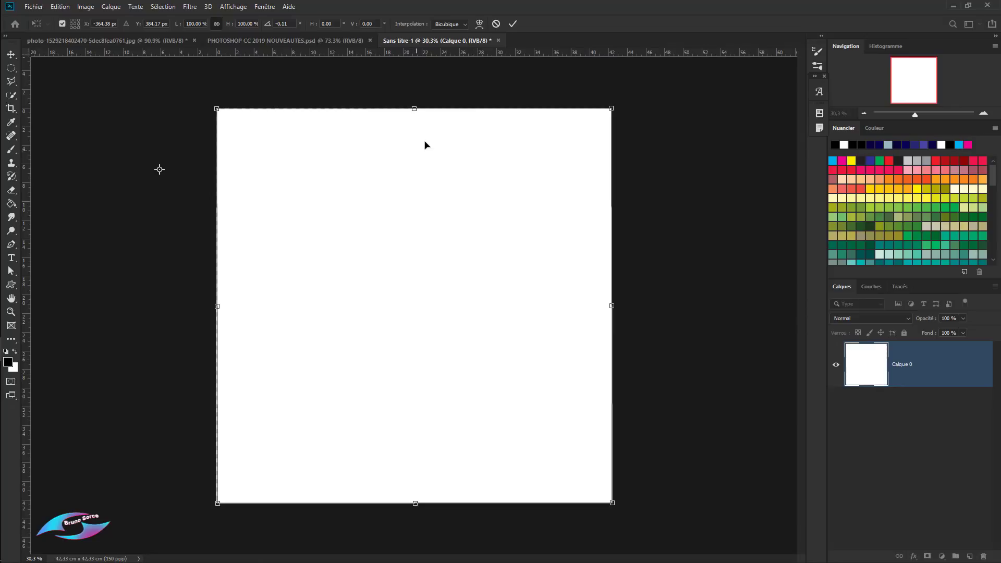
click(495, 23)
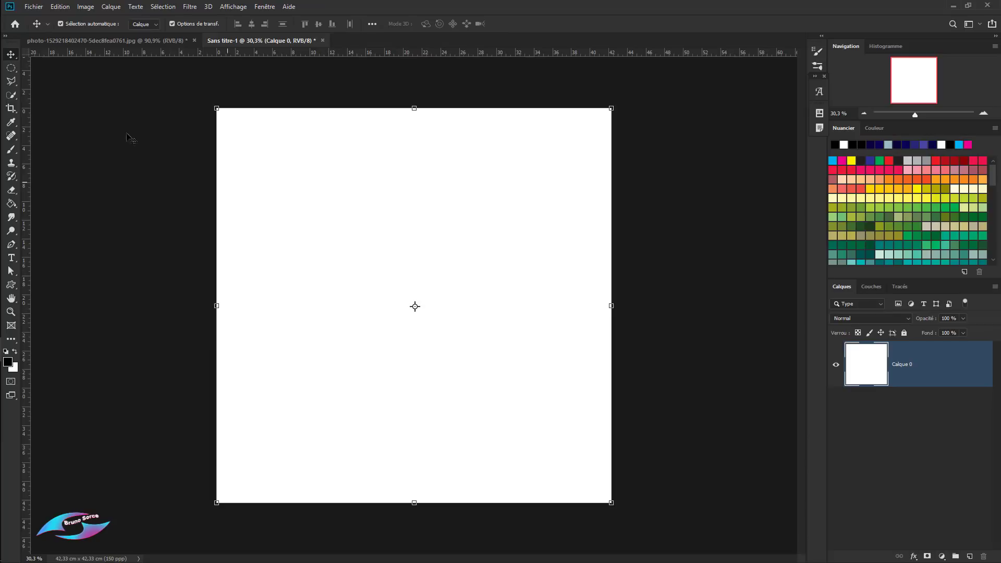
Resize the street photo by entering 48,61+48,61 cm as the width and 72+72 pixels/inch as the resolution.
click(117, 40)
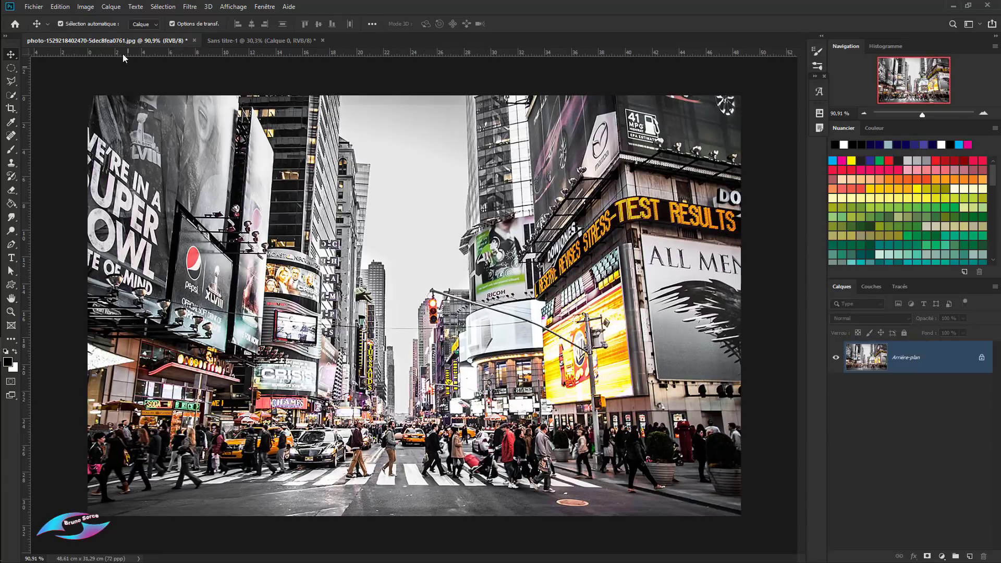
click(86, 10)
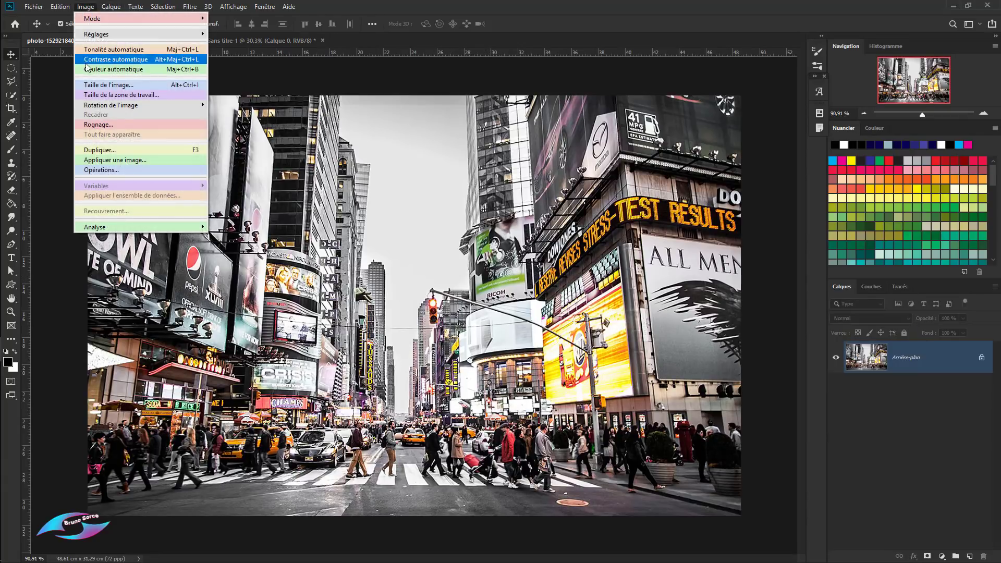
click(88, 86)
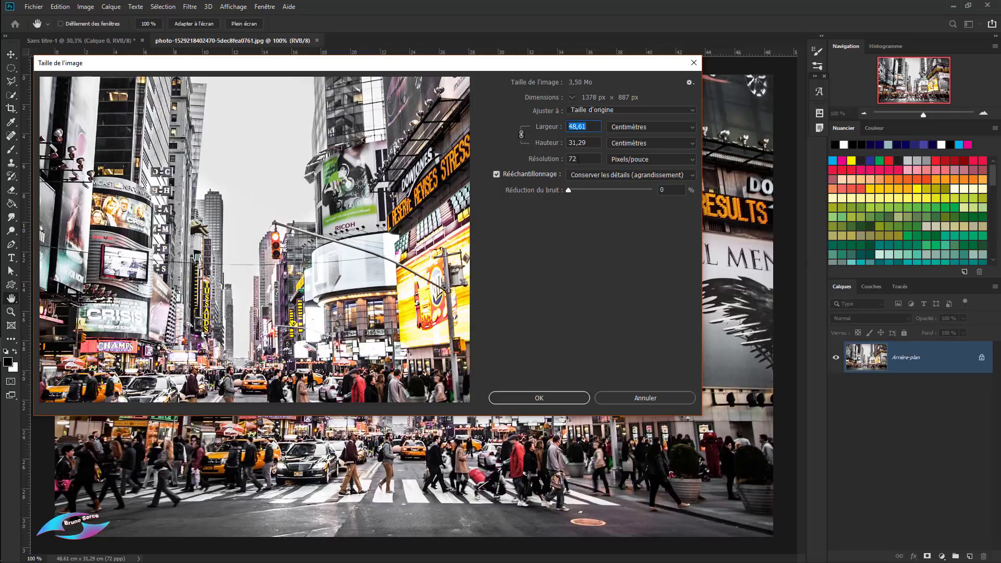
click(590, 126)
text(+)
text(48,)
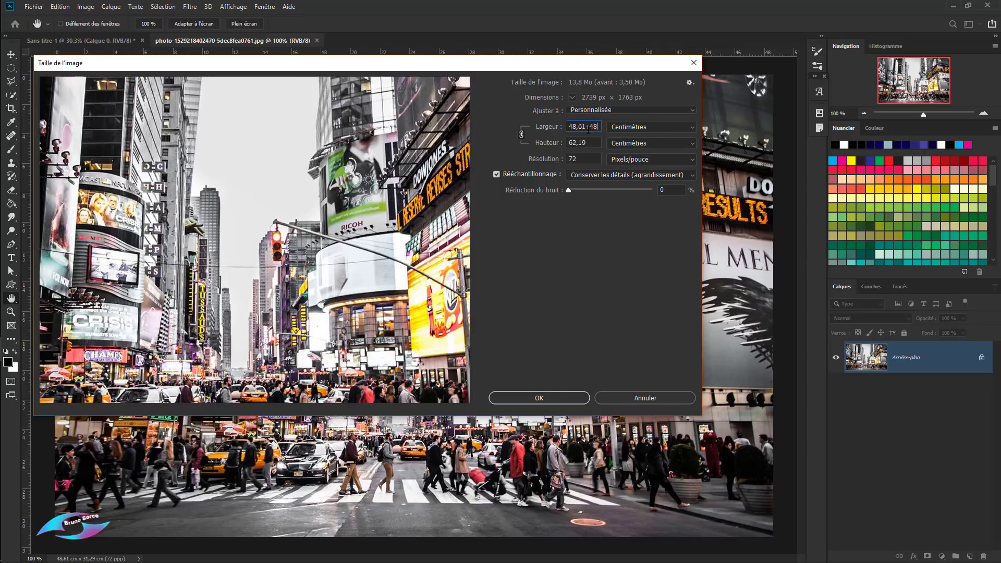
text(61)
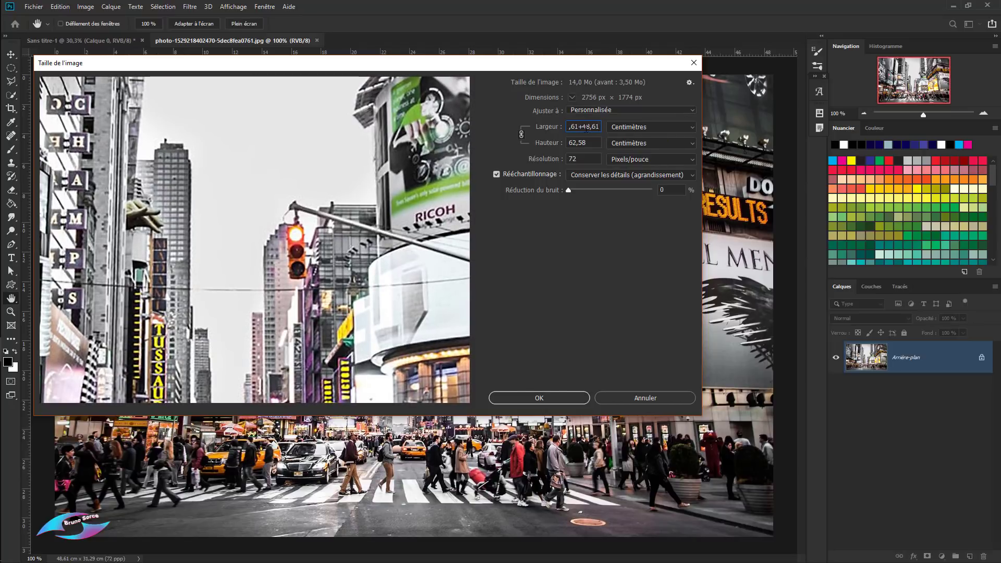
click(579, 160)
text(+72)
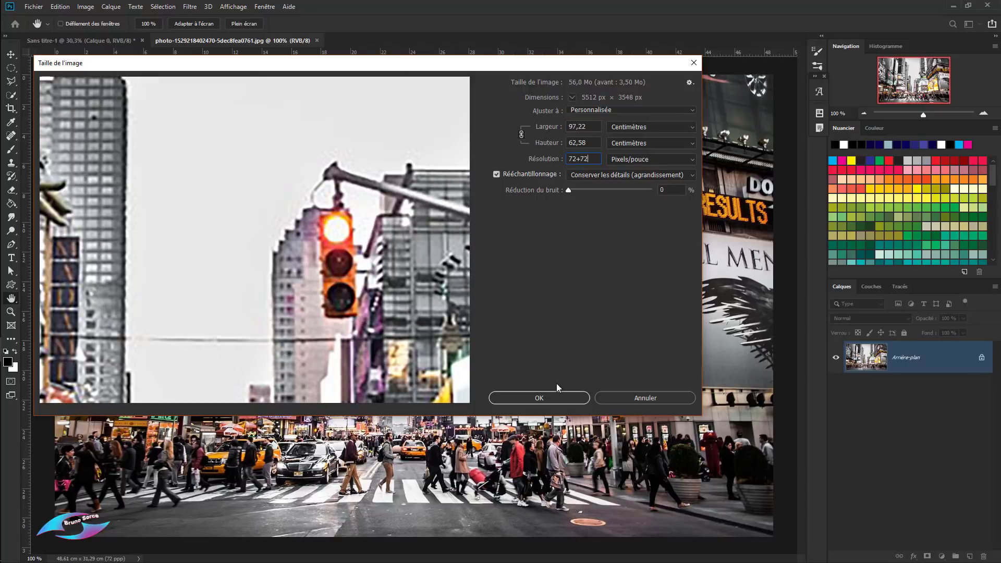
click(556, 397)
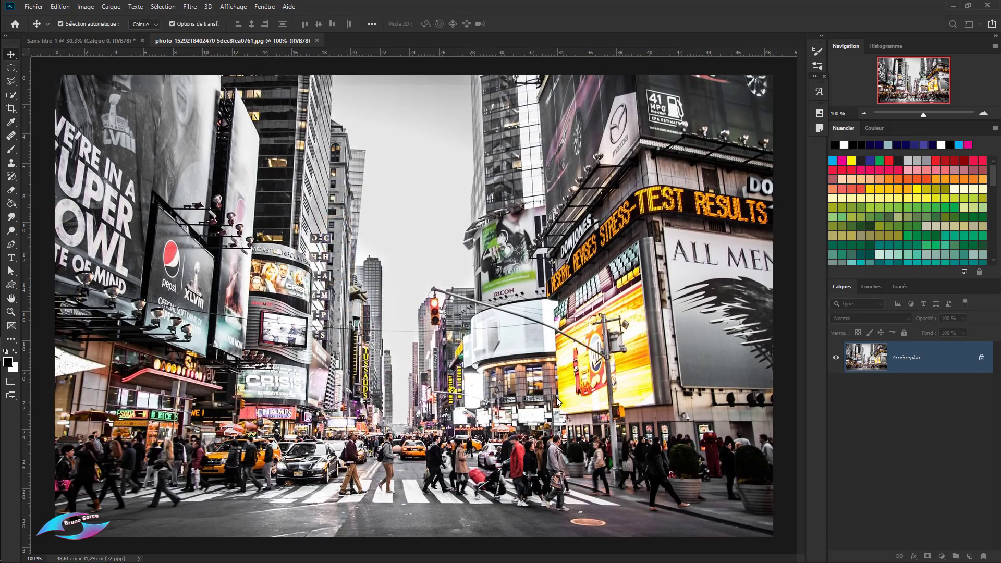
Halve the street photo's size by entering 97,23/2 cm as the width and 144/2 pixels/inch as the resolution.
scroll(296, 266, down, 2)
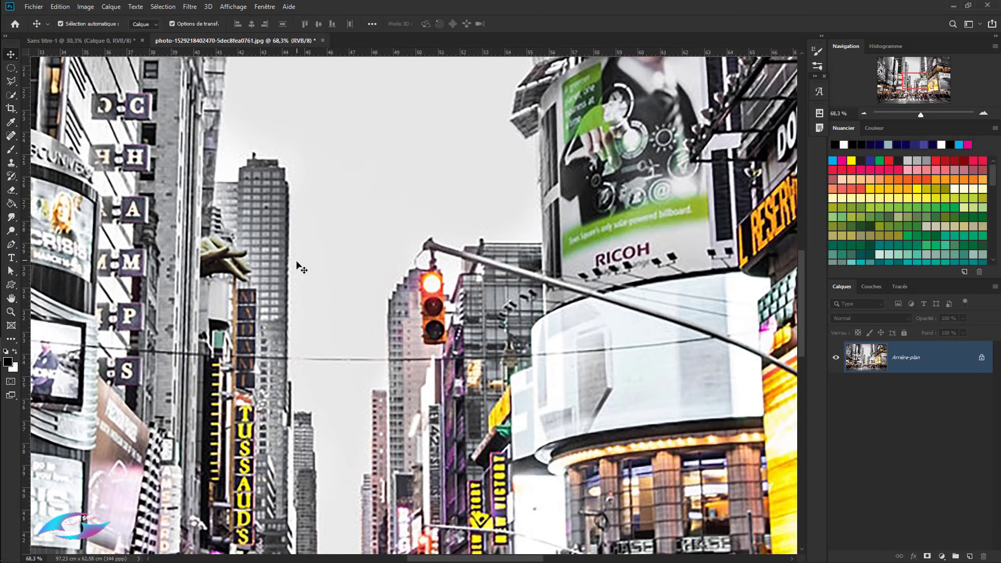
scroll(301, 240, down, 5)
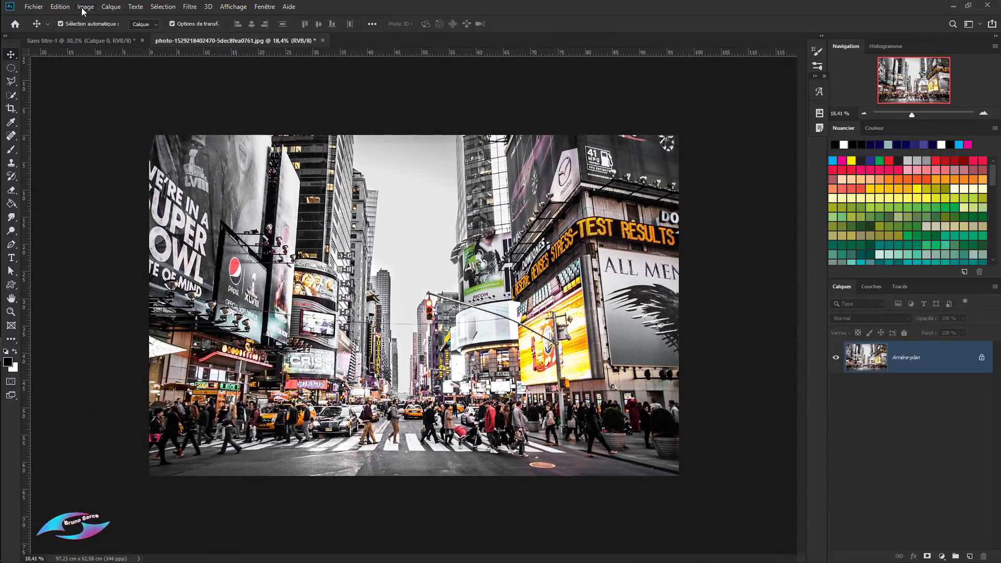
click(81, 8)
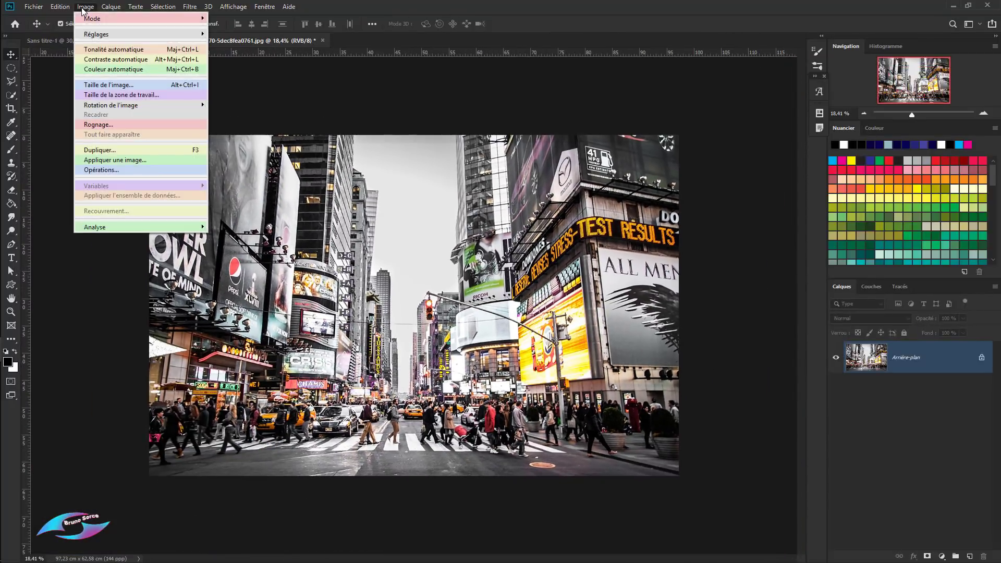
click(95, 85)
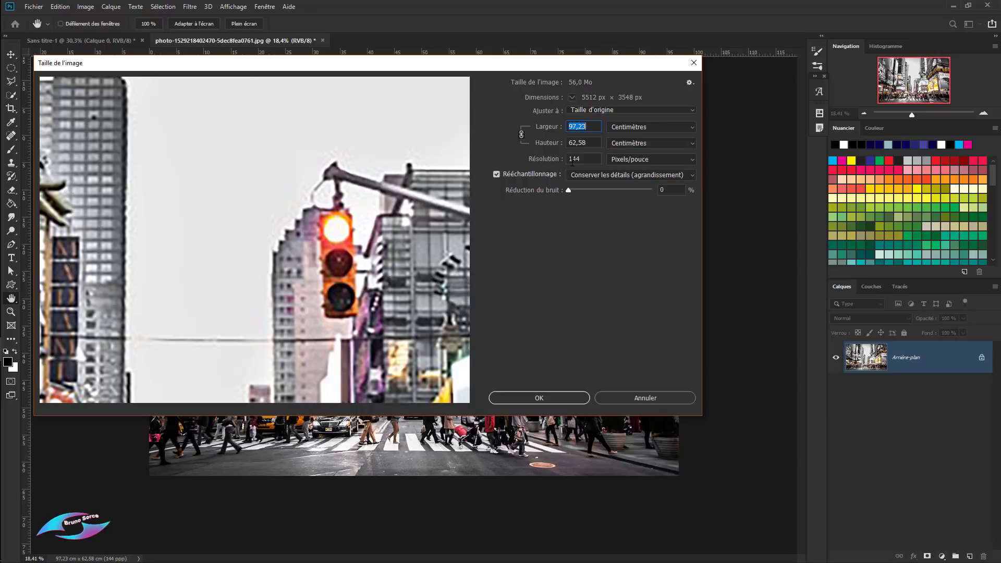
click(588, 126)
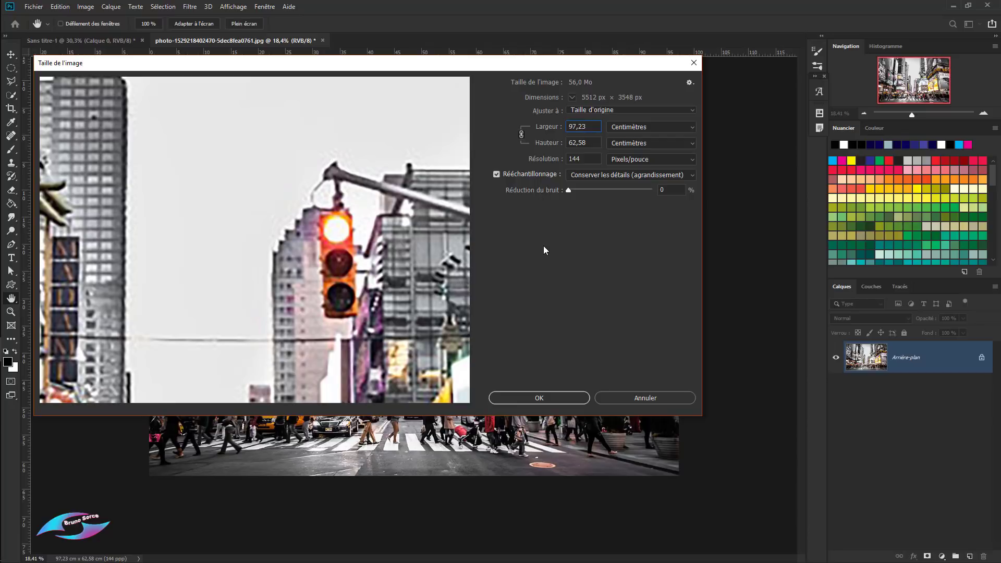
text(/2)
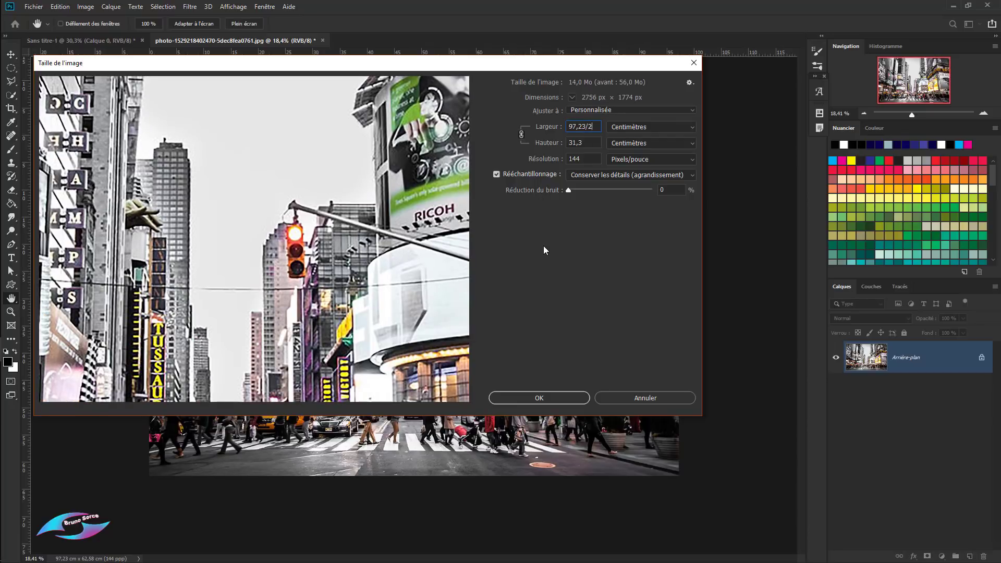
click(584, 159)
text(/2)
click(549, 396)
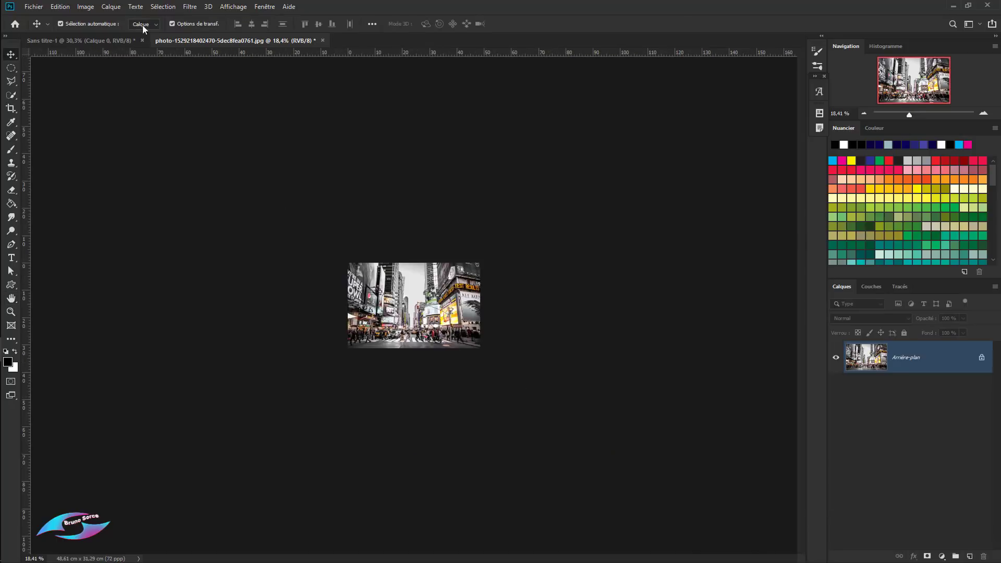
Reduce the street photo to a third of its size by entering 48,61/3 cm as the width.
click(87, 7)
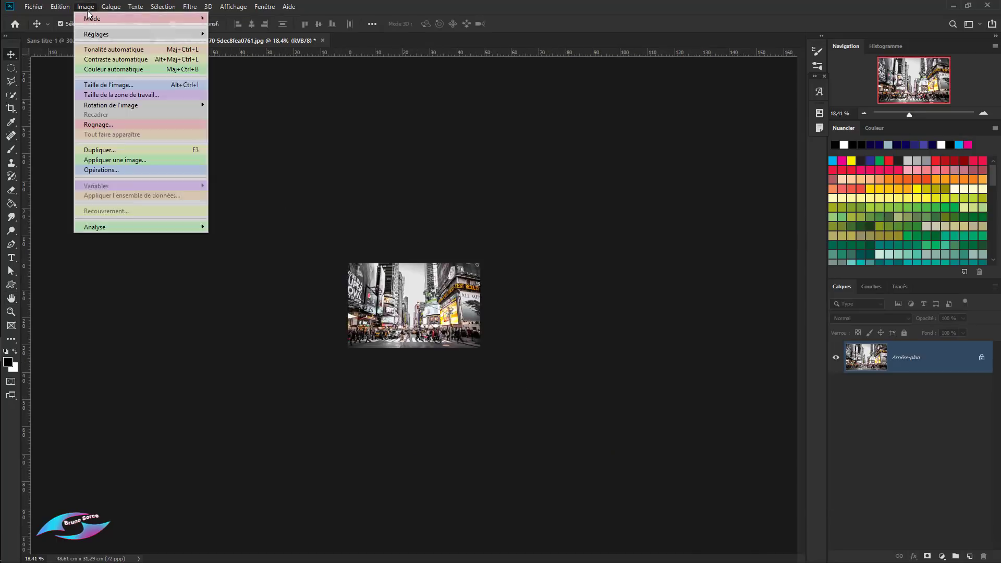
click(103, 85)
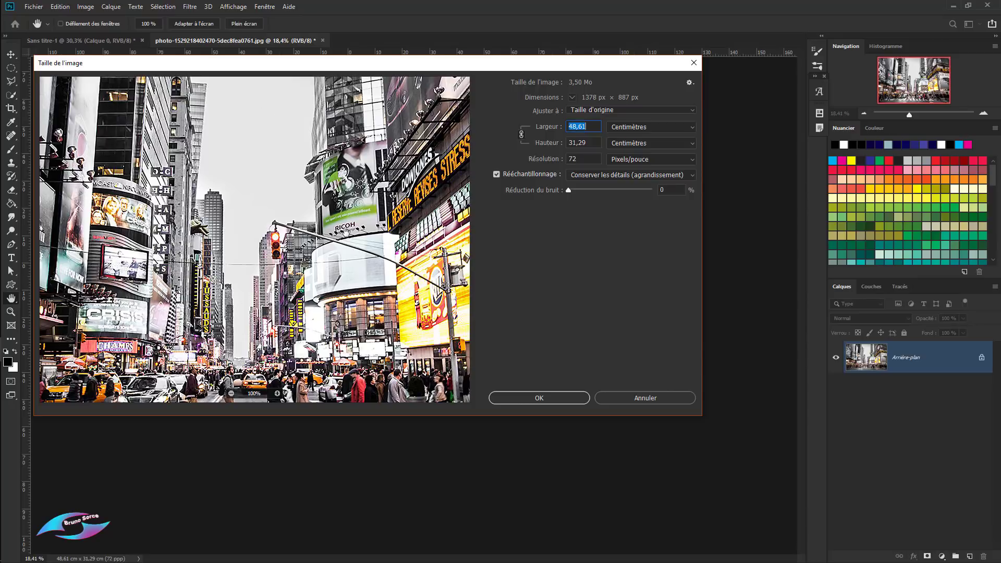
click(591, 126)
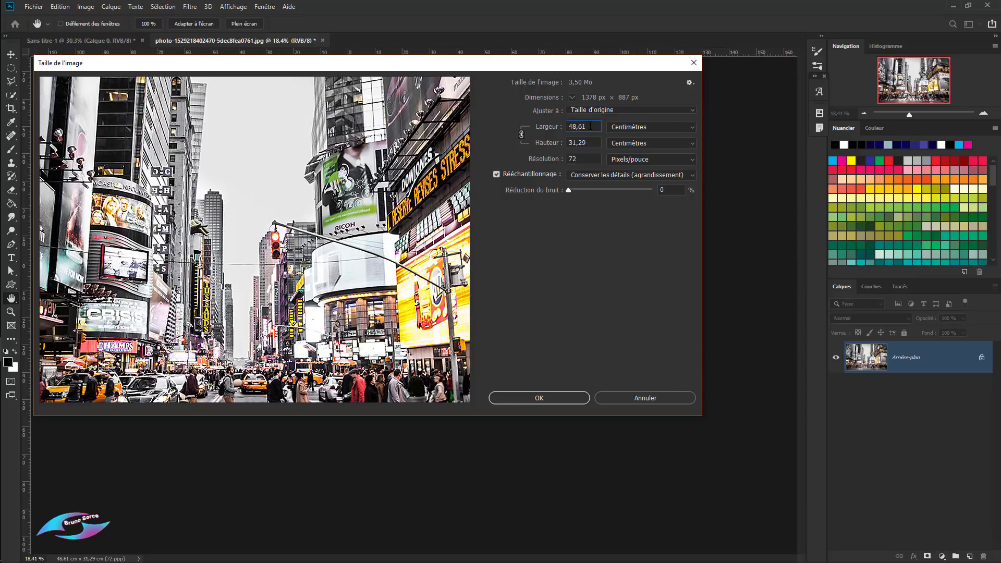
text(/3)
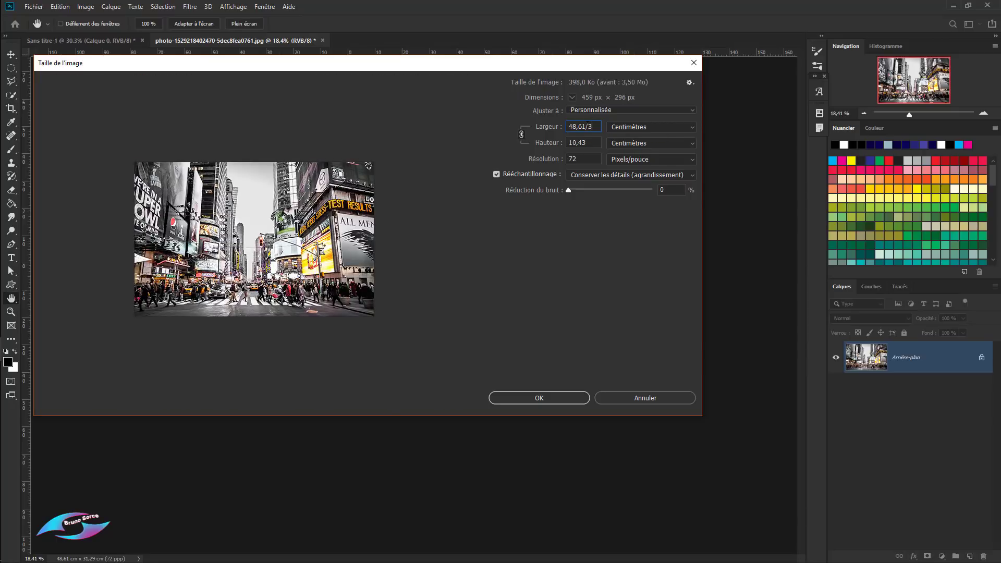
click(545, 396)
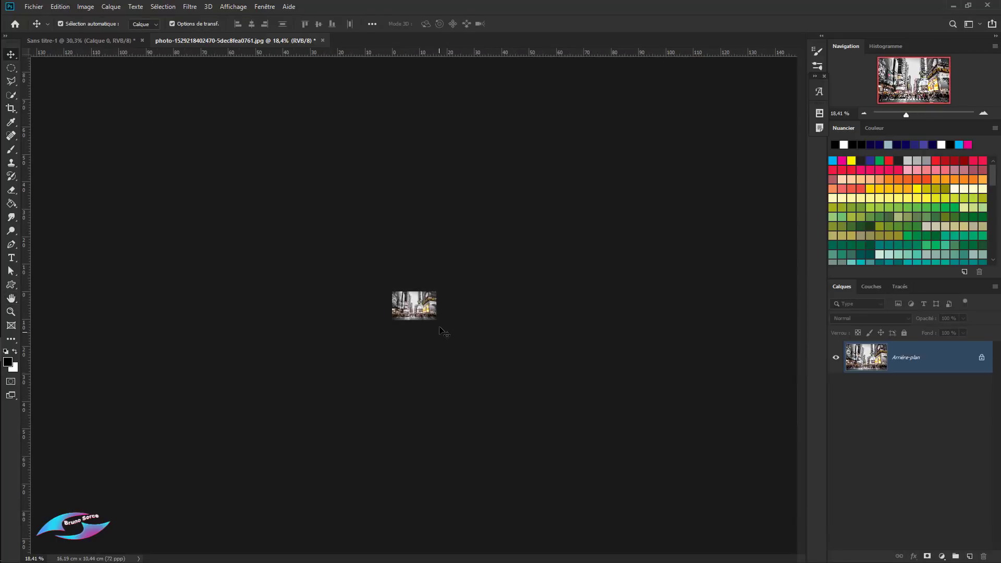
Check the reduced street photo's dimensions in the Image Size dialog and close it without changes.
scroll(443, 315, up, 11)
scroll(444, 316, up, 15)
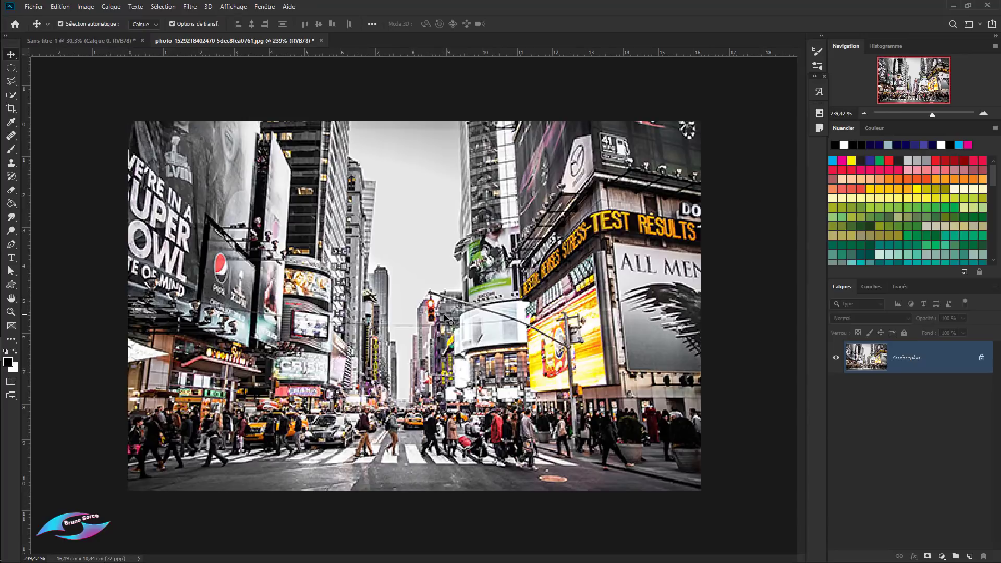
click(87, 9)
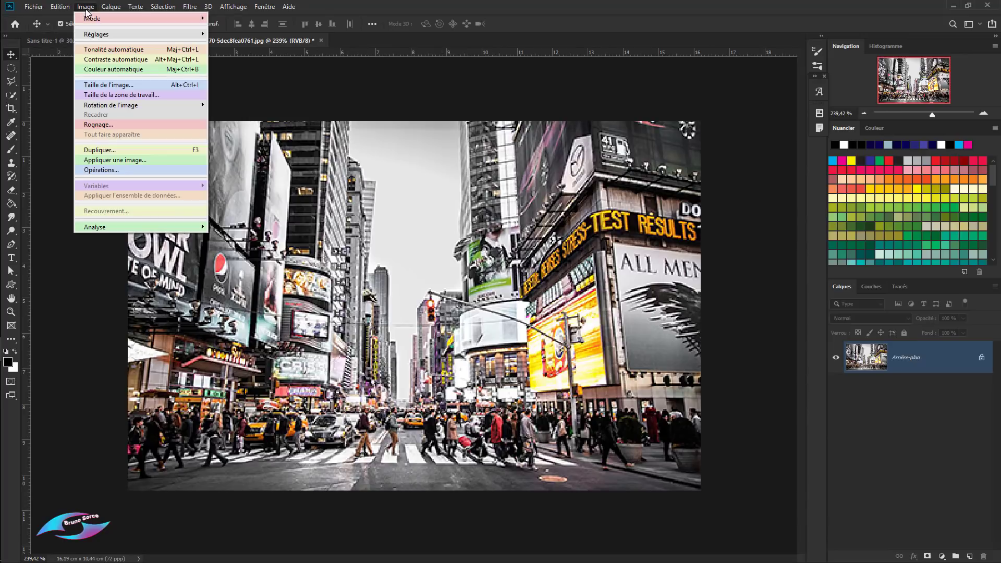
click(101, 86)
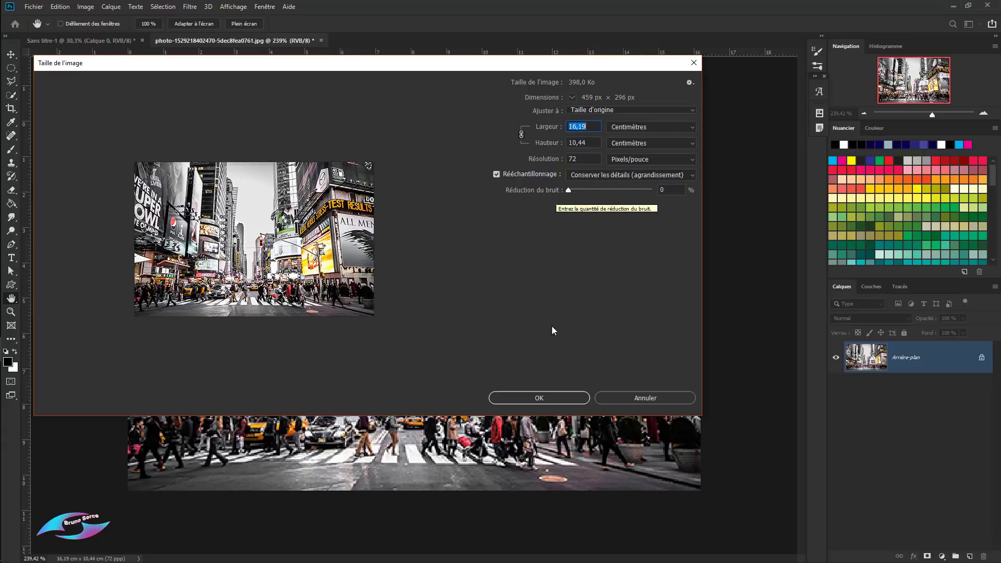
click(644, 397)
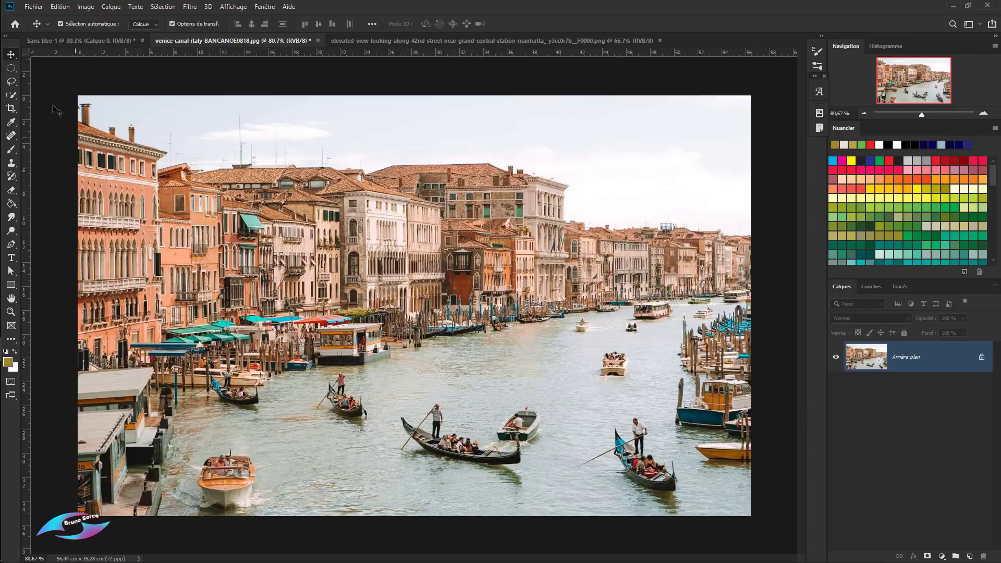
Remove the small gondola below the yellow boat station in the Venice photo using a lasso selection and a content-aware fill at 100% opacity, then deselect.
click(13, 84)
click(54, 85)
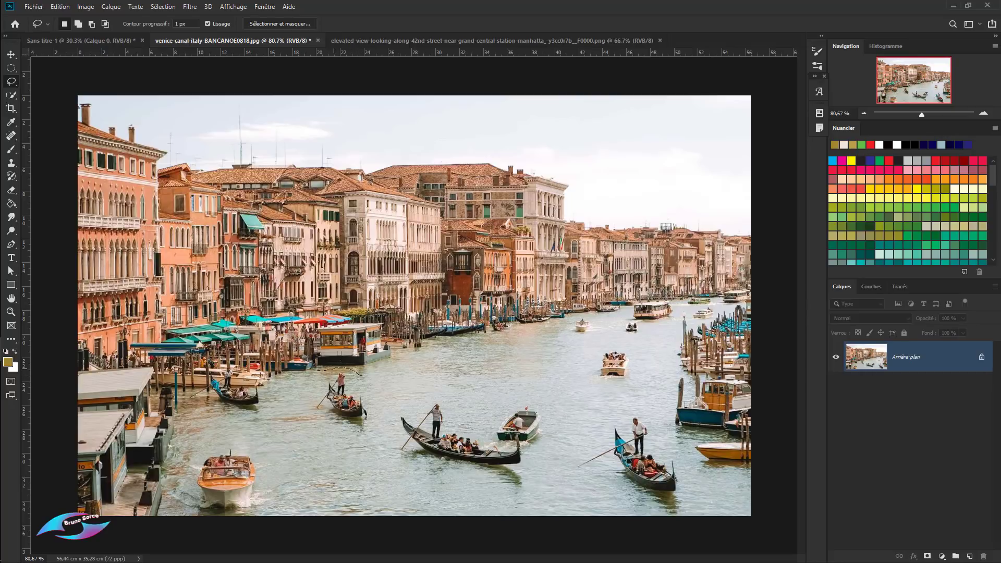
mouse_move(321, 369)
mouse_down()
mouse_move(312, 415)
mouse_move(326, 428)
mouse_move(373, 432)
mouse_move(377, 403)
mouse_move(354, 371)
mouse_up()
right_click(354, 395)
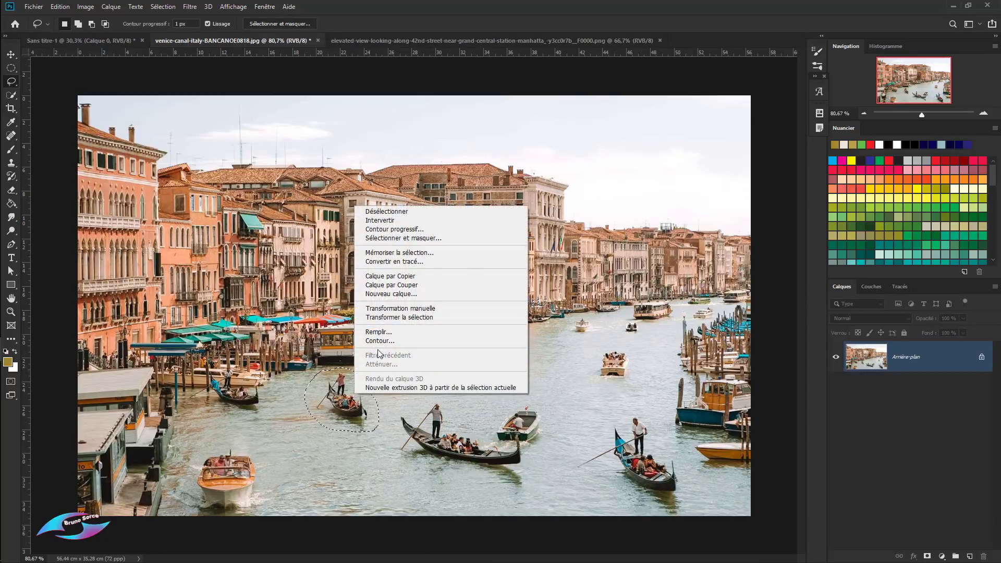
click(379, 332)
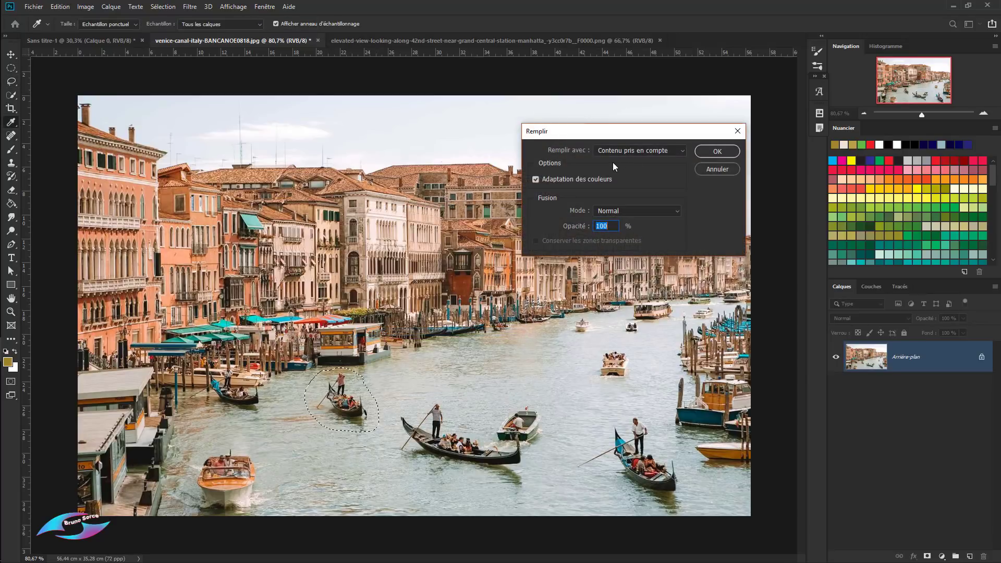
click(711, 152)
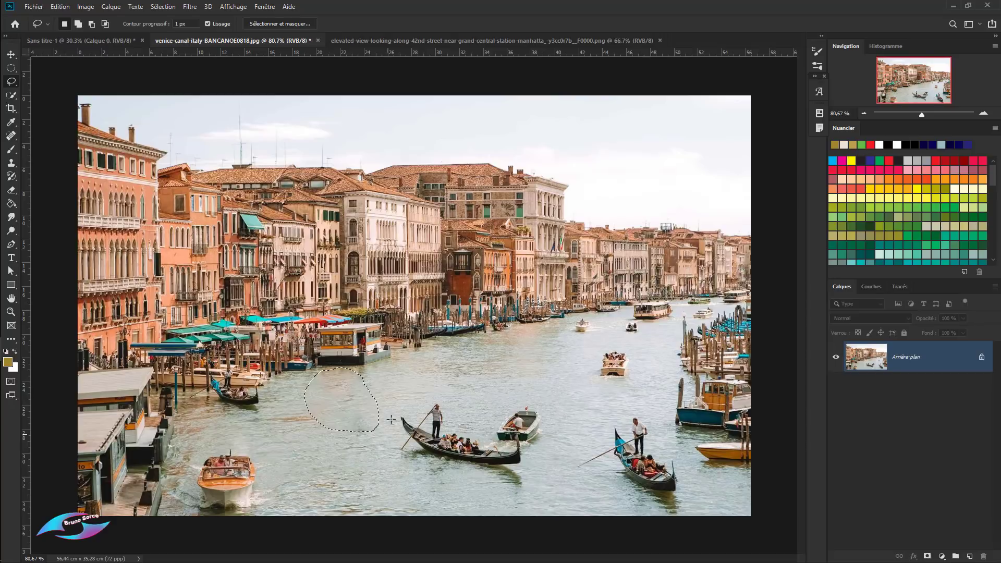
key(ctrl+d)
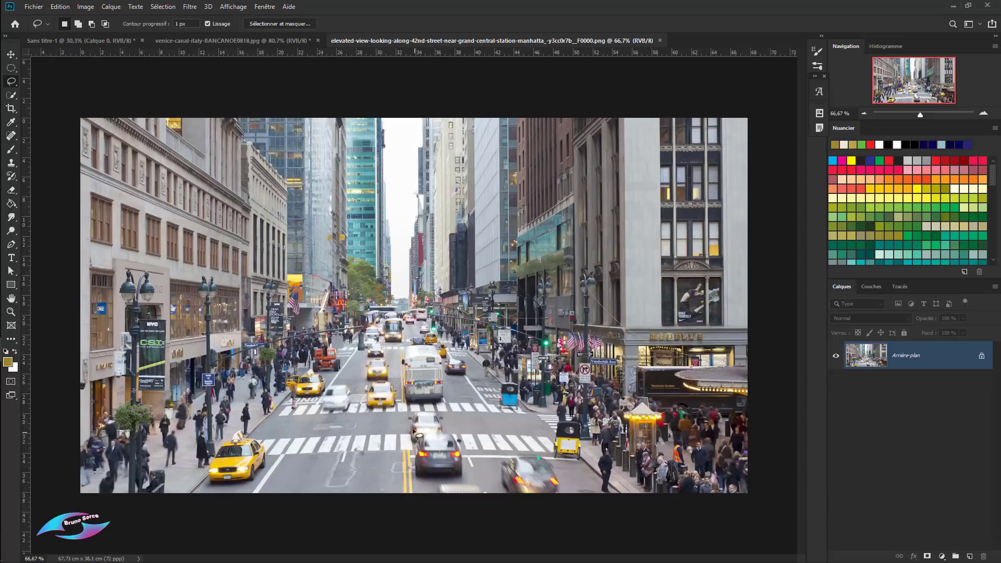
Lasso the cars on the lower crosswalk of the New York street image and open Content-Aware Fill for that selection.
mouse_move(405, 413)
mouse_down()
mouse_move(418, 487)
mouse_move(497, 502)
mouse_move(467, 473)
mouse_move(461, 439)
mouse_move(440, 412)
mouse_move(406, 417)
mouse_up()
click(59, 7)
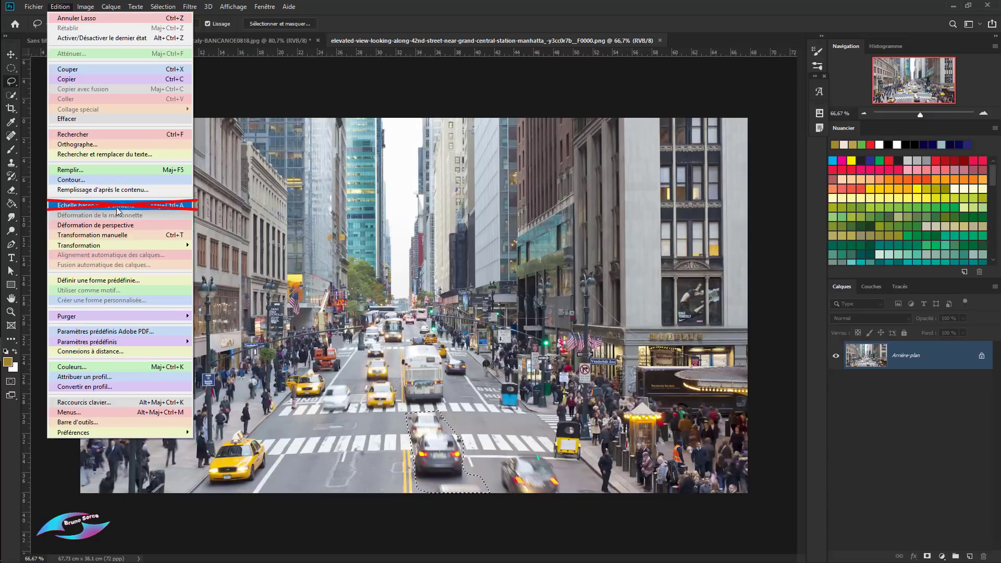
click(74, 190)
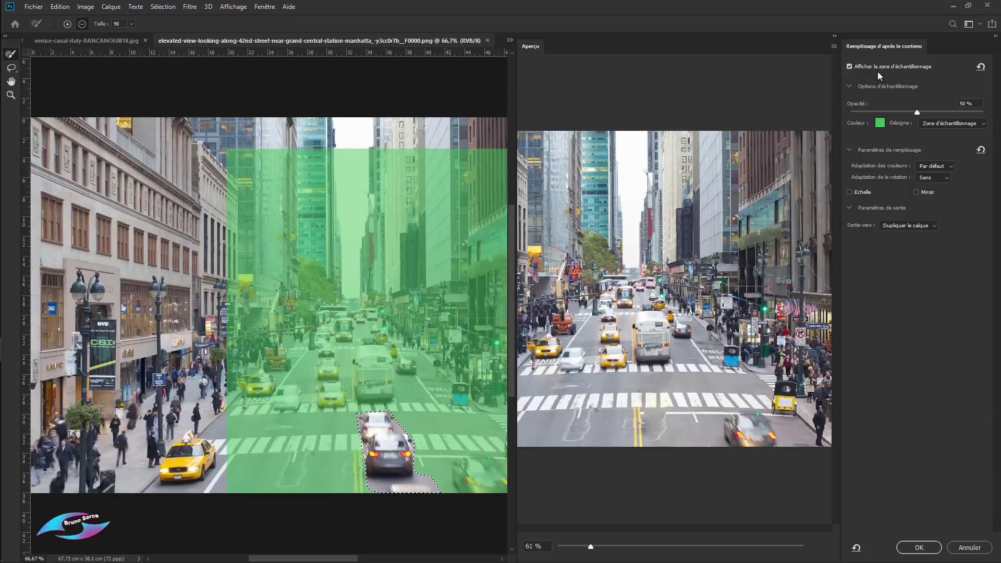
Hide and redisplay the sampling area overlay, and try its opacity adjustment, leaving it at 50%.
click(850, 68)
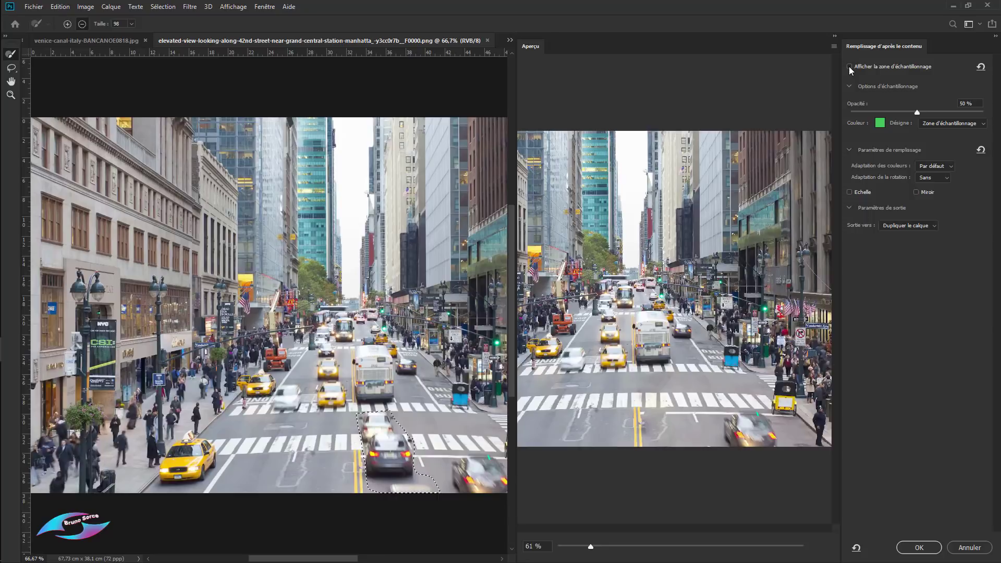
click(850, 68)
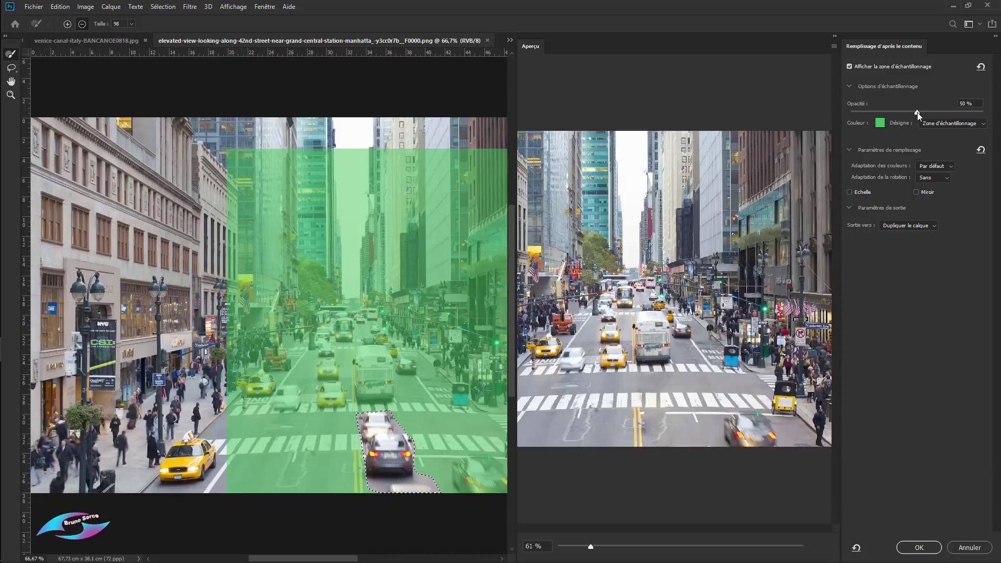
mouse_move(917, 113)
mouse_down()
mouse_move(997, 131)
mouse_move(874, 123)
mouse_move(919, 127)
mouse_up()
Try red and blue as the sampling overlay colour, and set it to green #54d044.
click(879, 123)
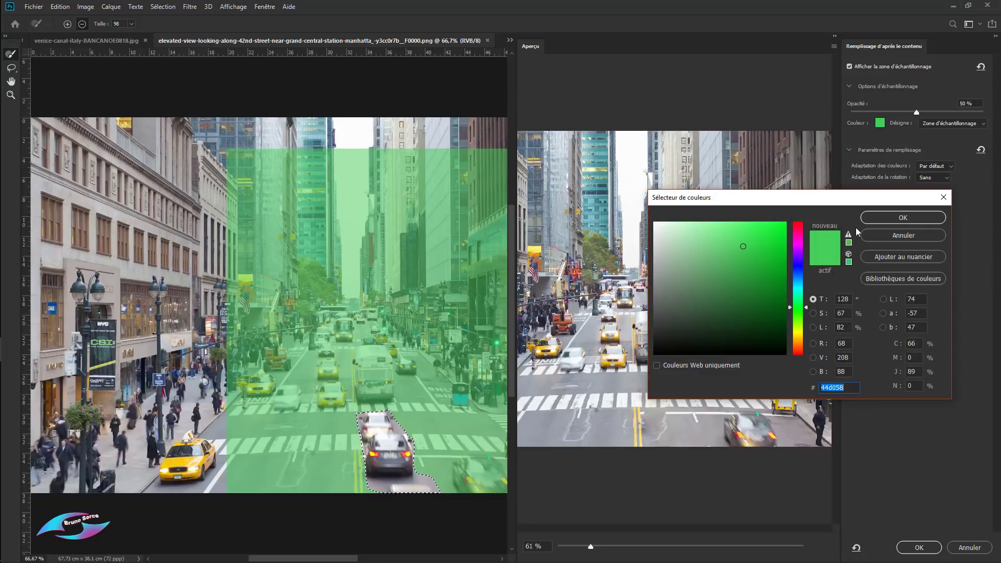
click(800, 229)
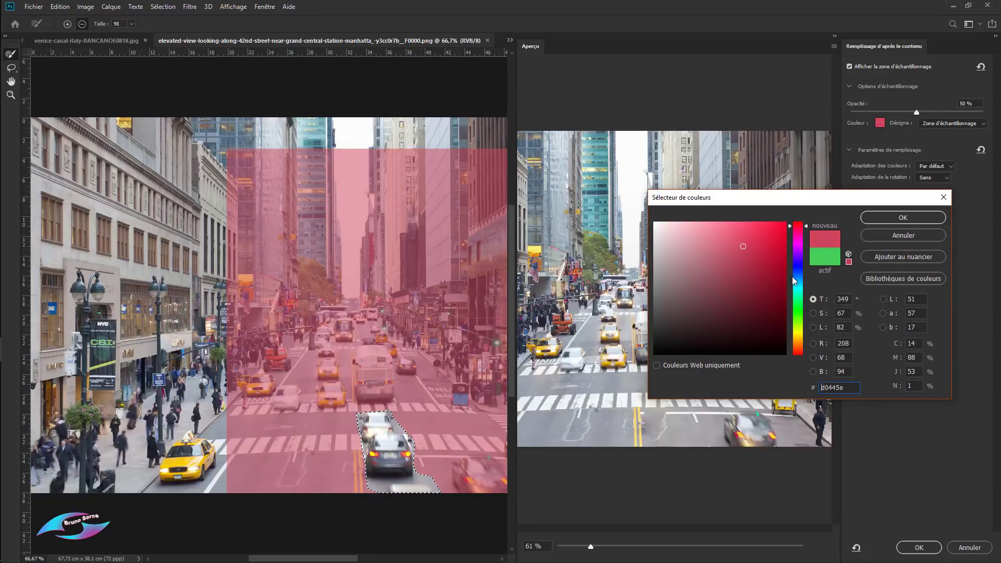
click(798, 266)
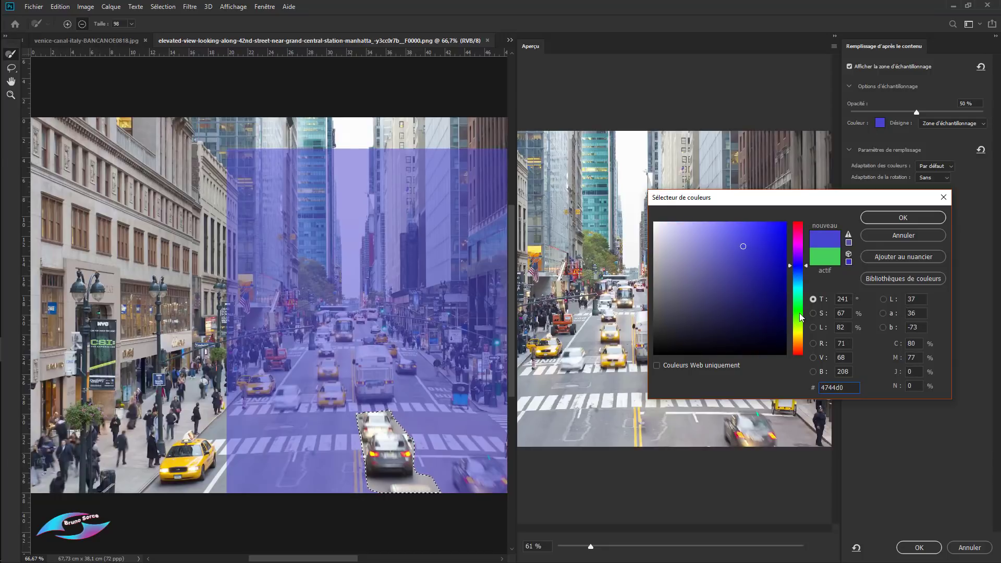
click(800, 314)
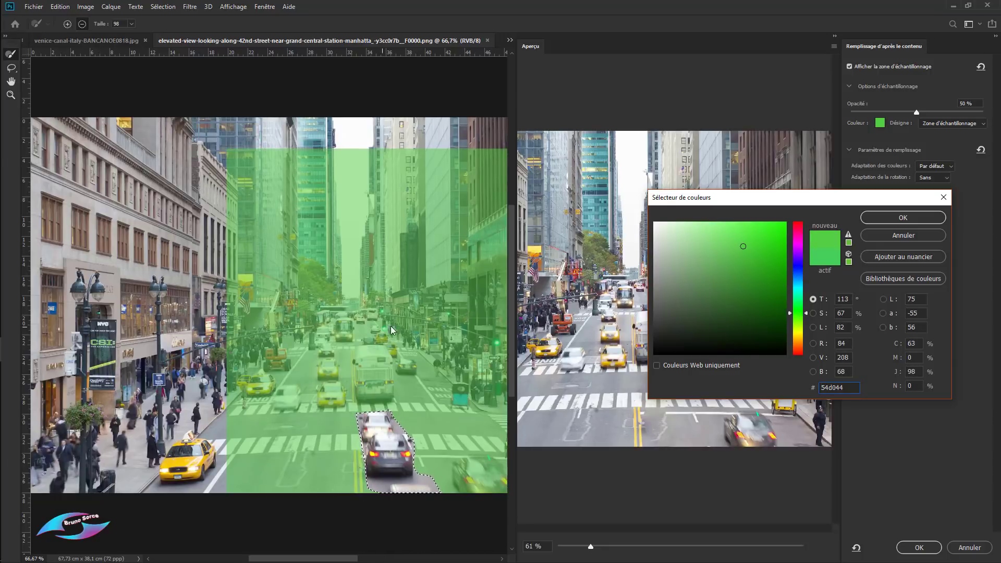
click(873, 217)
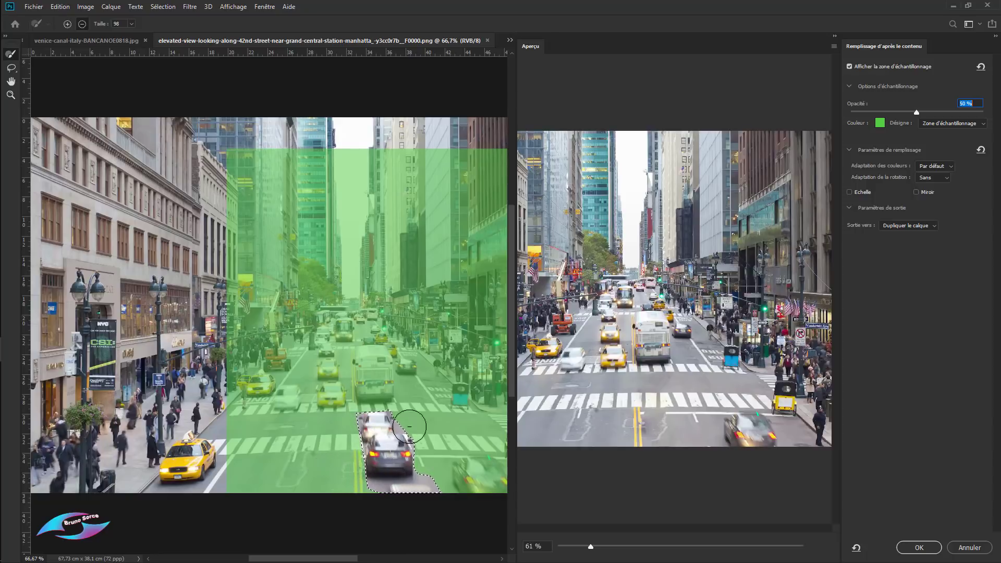
Try Sans for the colour adaptation, restore Par défaut, and view the rotation adaptation choices while keeping Sans.
click(949, 168)
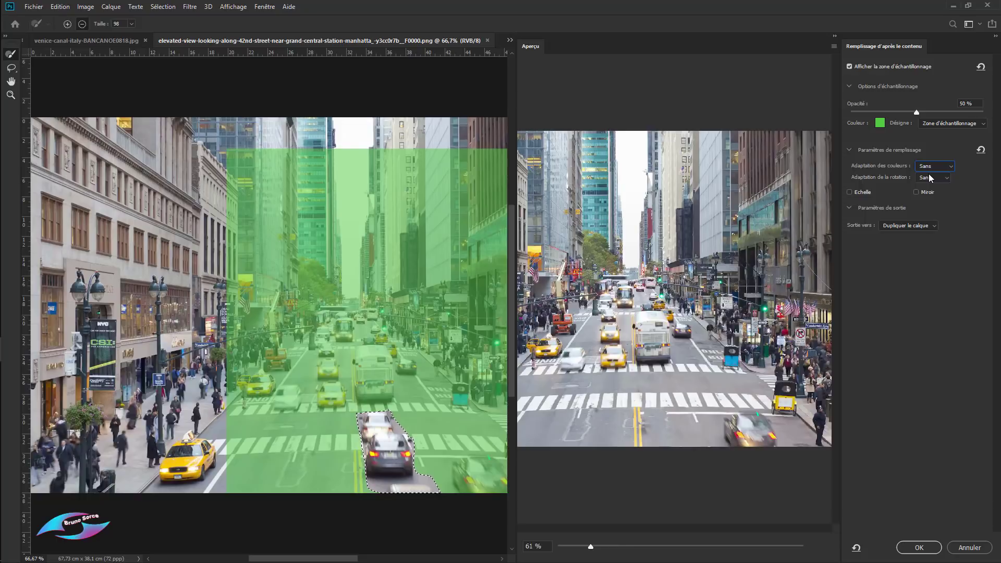
click(930, 167)
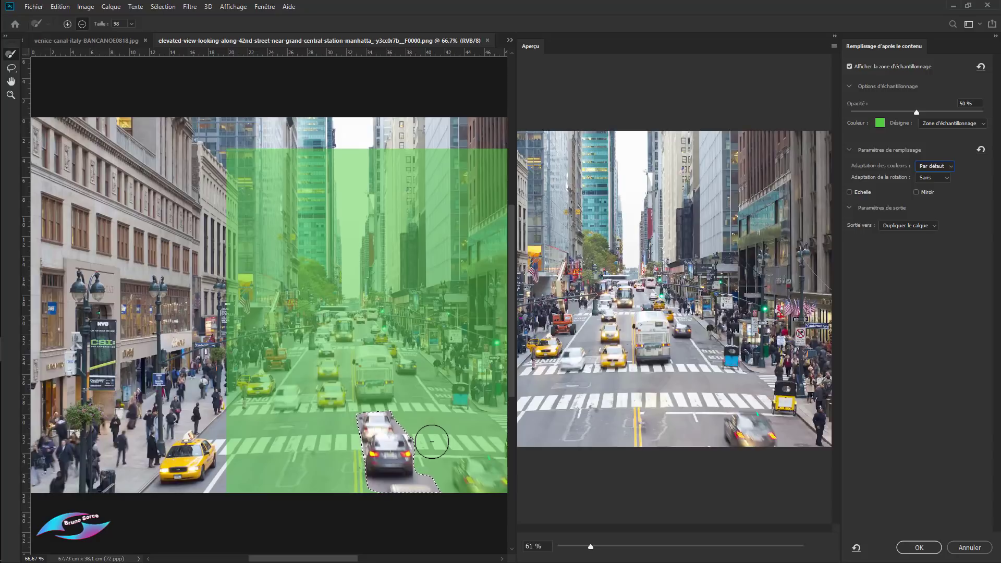
click(933, 178)
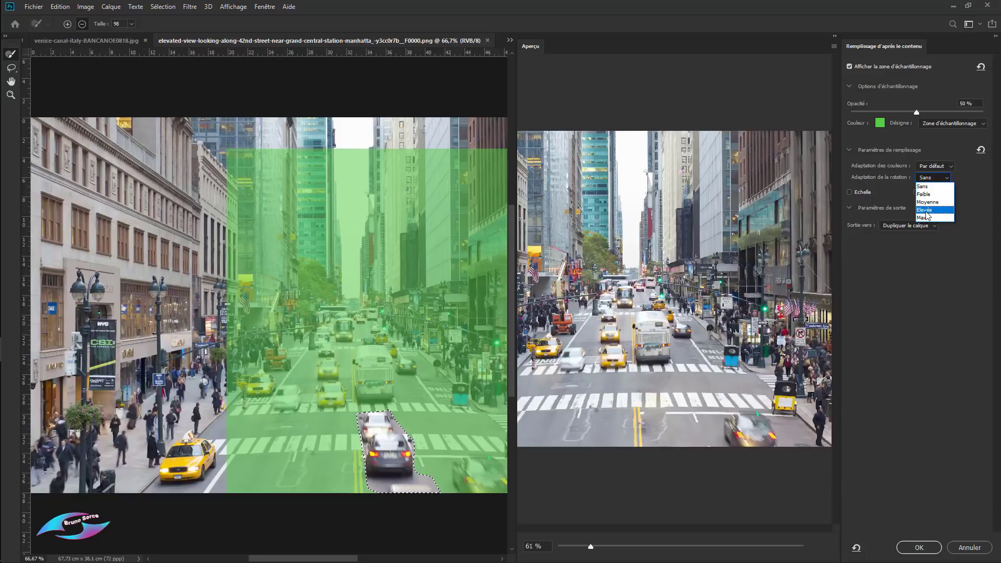
click(960, 260)
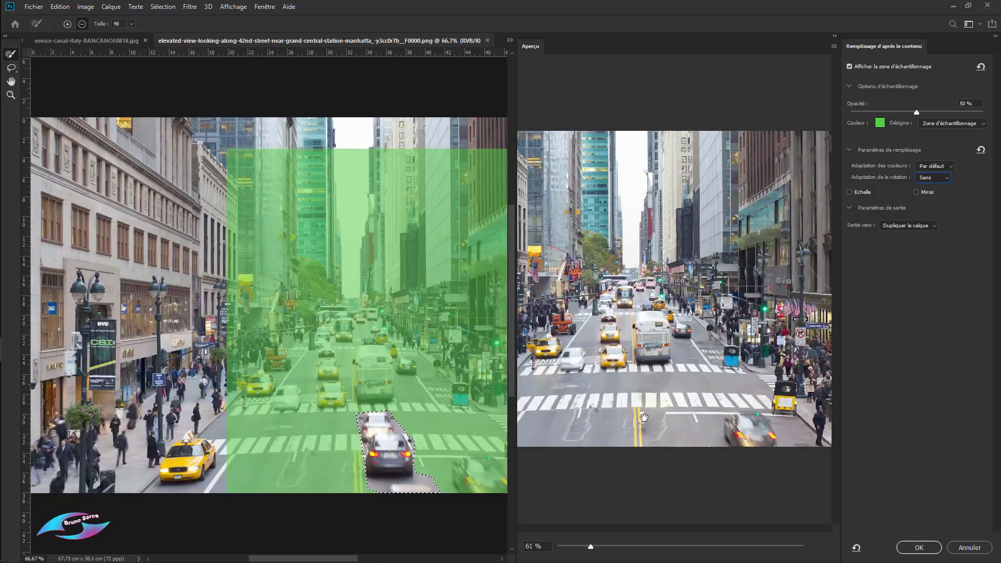
Choose Dupliquer le calque as the fill output and adjust the preview's magnification.
click(907, 225)
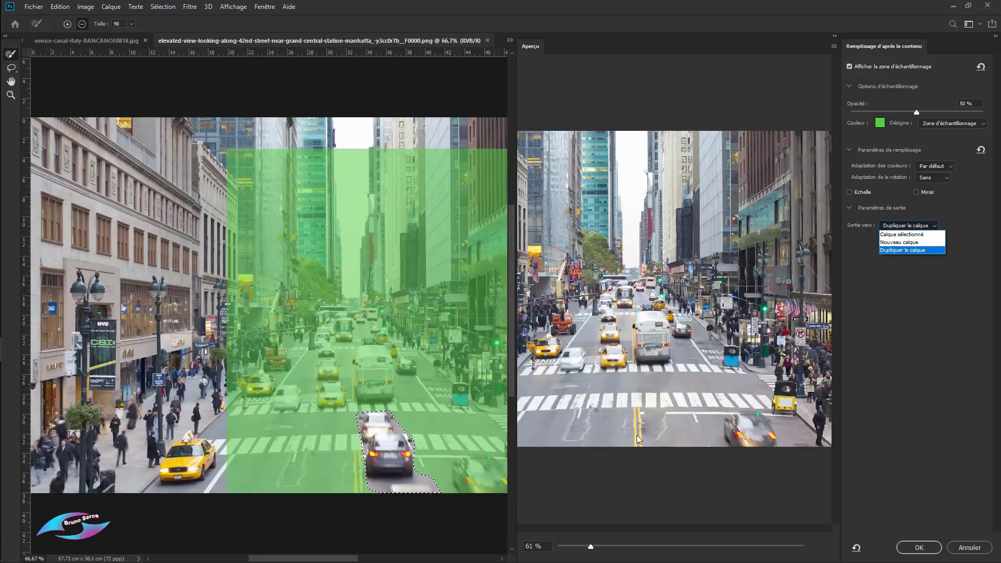
click(892, 250)
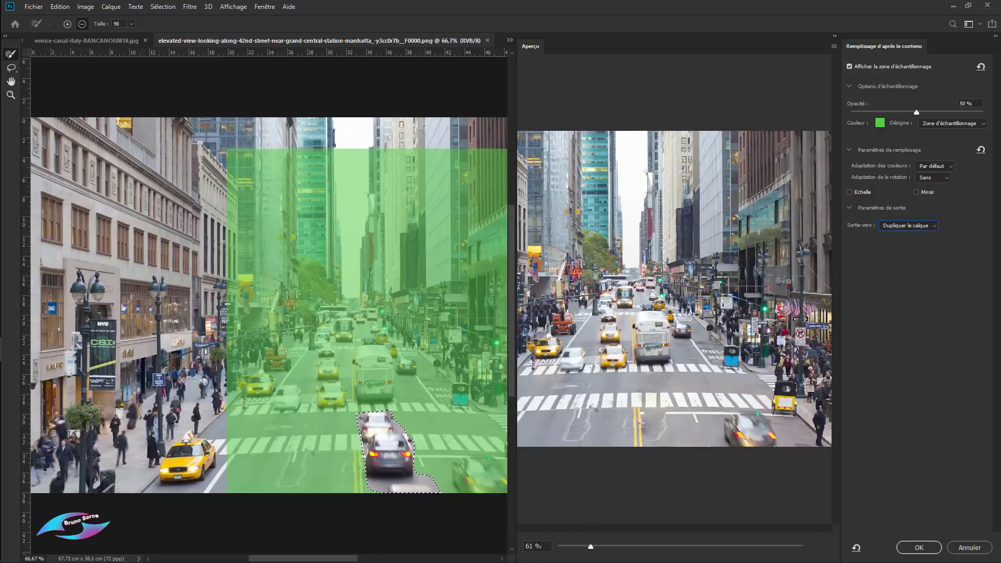
mouse_move(591, 546)
mouse_down()
mouse_move(655, 545)
mouse_move(589, 547)
mouse_up()
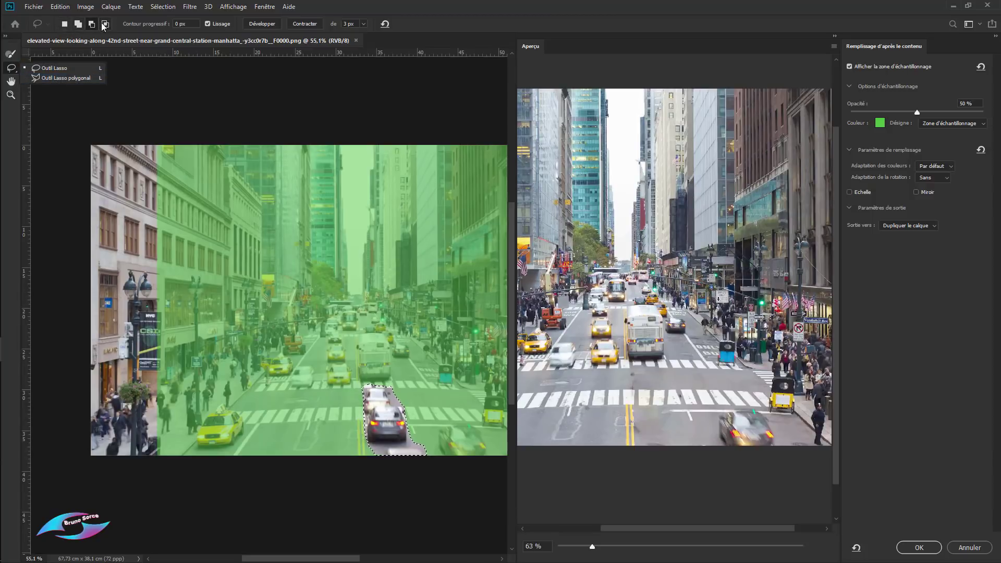
Try extending the fill selection with the Lasso over the road beside the cars and the crosswalk below the bus, and subtracting part of it.
click(57, 68)
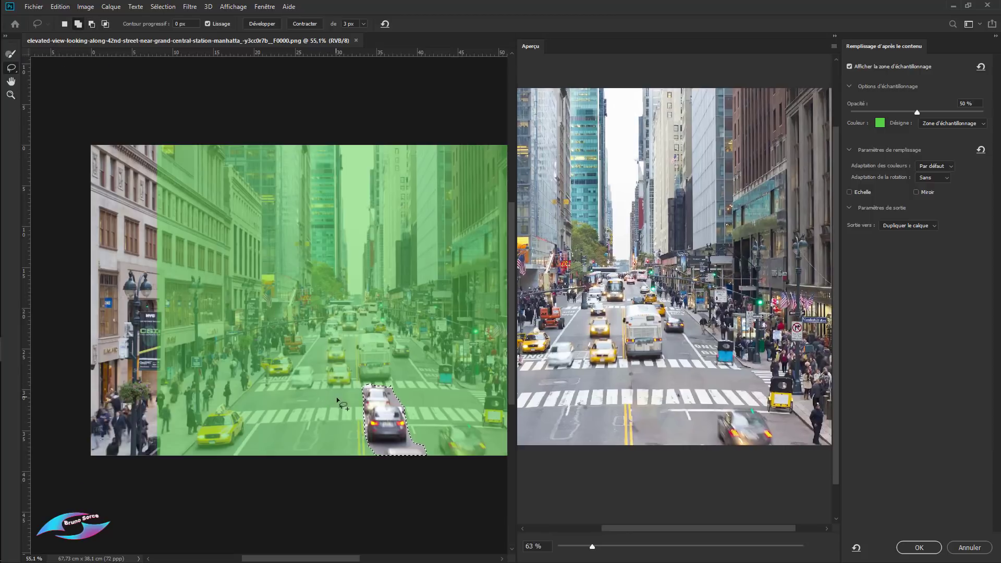
mouse_move(350, 371)
mouse_down()
mouse_move(342, 425)
mouse_move(353, 441)
mouse_move(363, 438)
mouse_move(367, 378)
mouse_up()
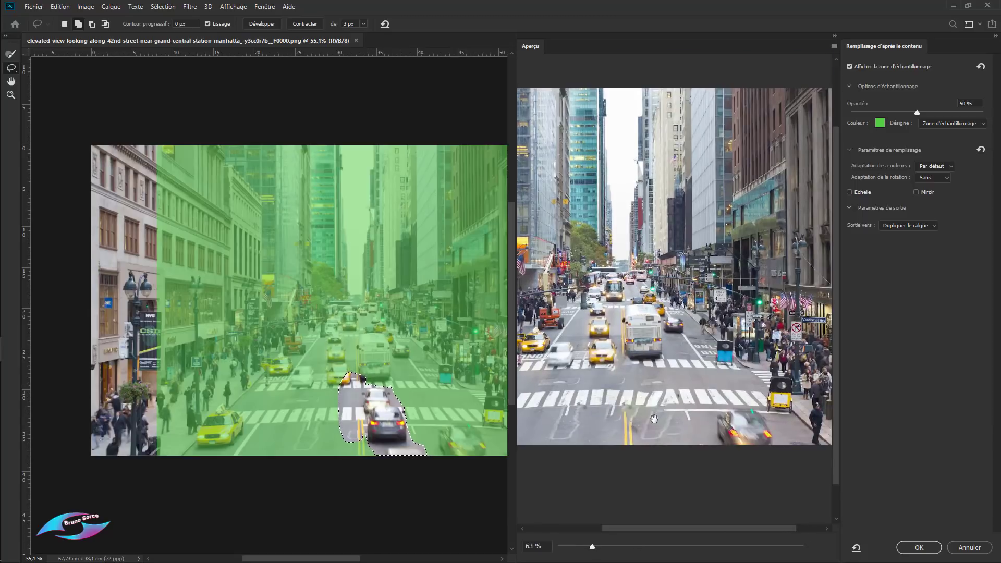
drag(351, 360, 446, 367)
mouse_move(407, 397)
mouse_down()
mouse_move(365, 397)
mouse_move(347, 368)
mouse_up()
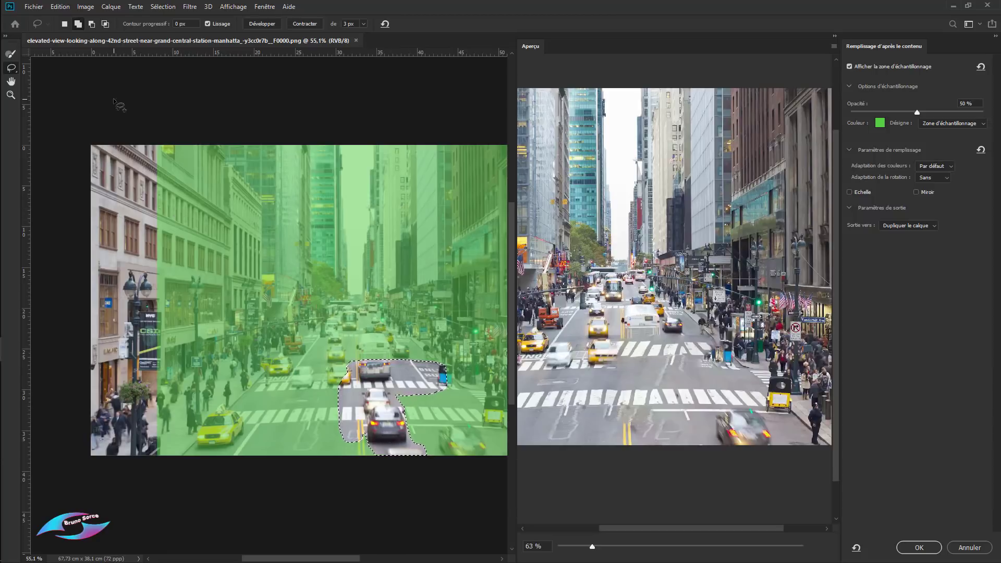
click(91, 24)
mouse_move(420, 354)
mouse_down()
mouse_move(386, 346)
mouse_move(341, 360)
mouse_move(336, 386)
mouse_move(400, 397)
mouse_move(405, 387)
mouse_move(404, 401)
mouse_move(435, 413)
mouse_move(448, 352)
mouse_move(404, 365)
mouse_move(399, 388)
mouse_move(367, 412)
mouse_move(367, 451)
mouse_move(333, 445)
mouse_move(344, 384)
mouse_move(367, 389)
mouse_up()
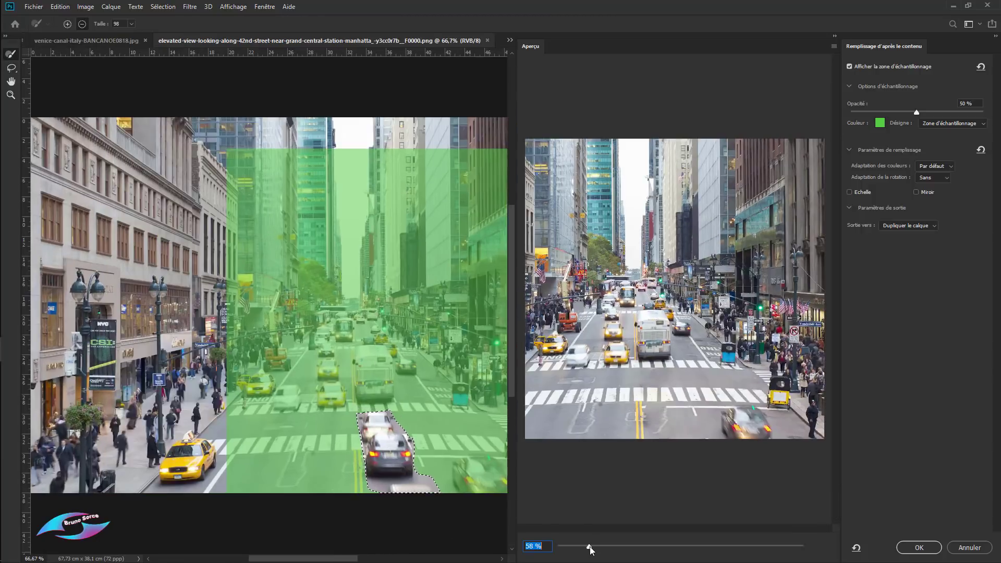
With the preview at 66%, enlarge the sampling brush to 557 and exclude the buildings in the sampling area's upper-left part.
drag(592, 546, 594, 547)
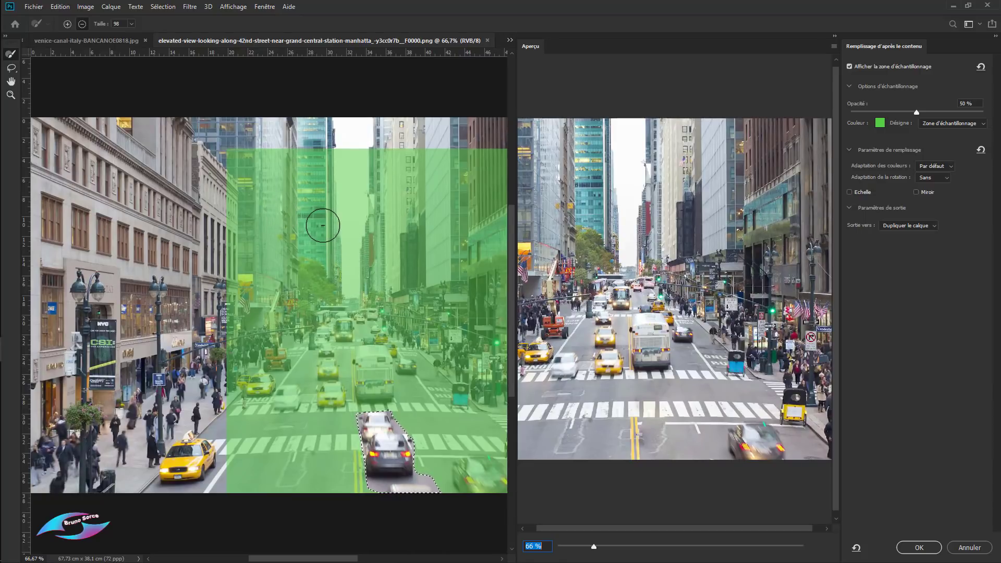
drag(324, 227, 411, 243)
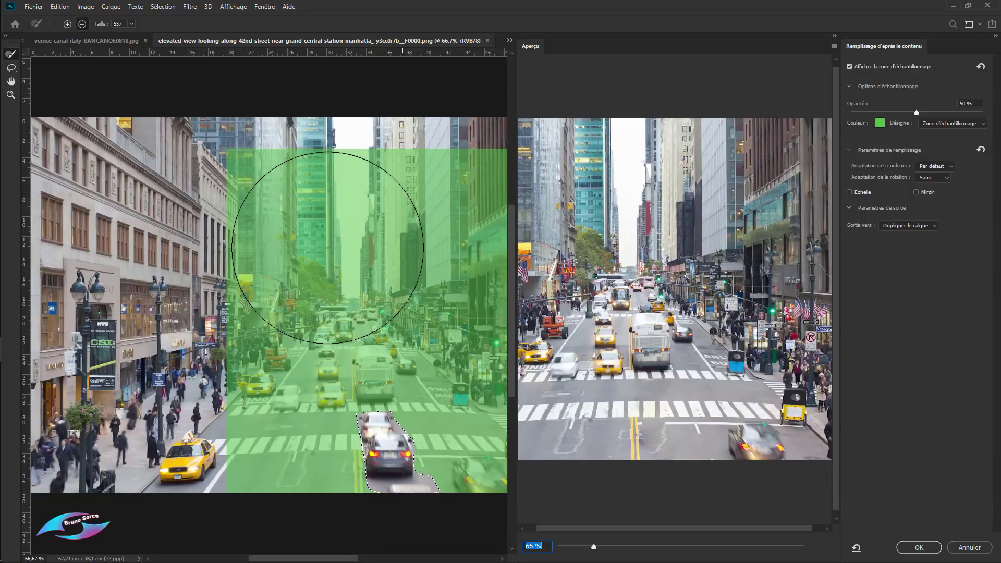
click(280, 210)
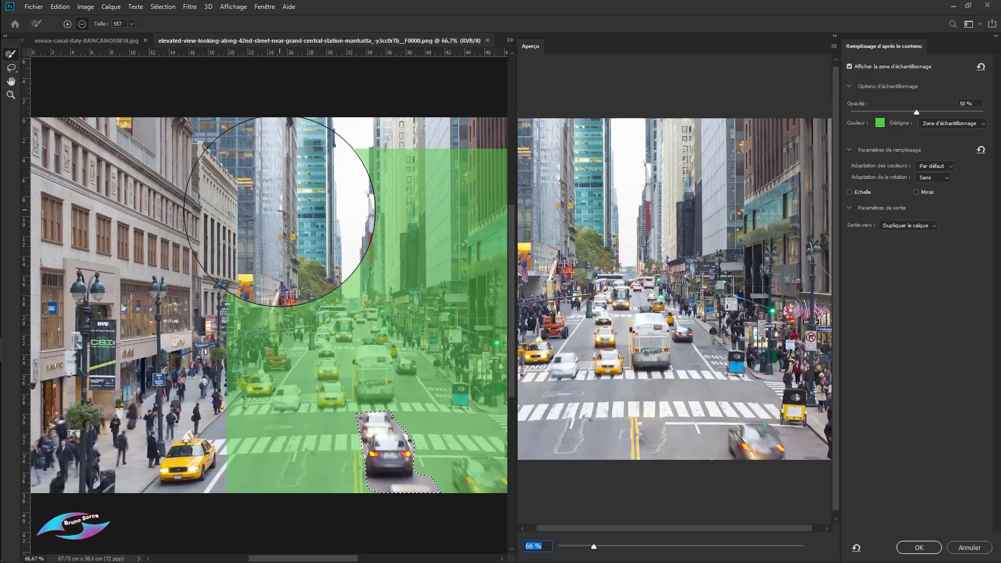
Paint the excluded buildings back into the sampling area in add mode, and temporarily switch the sampling brush to subtract mode.
click(68, 24)
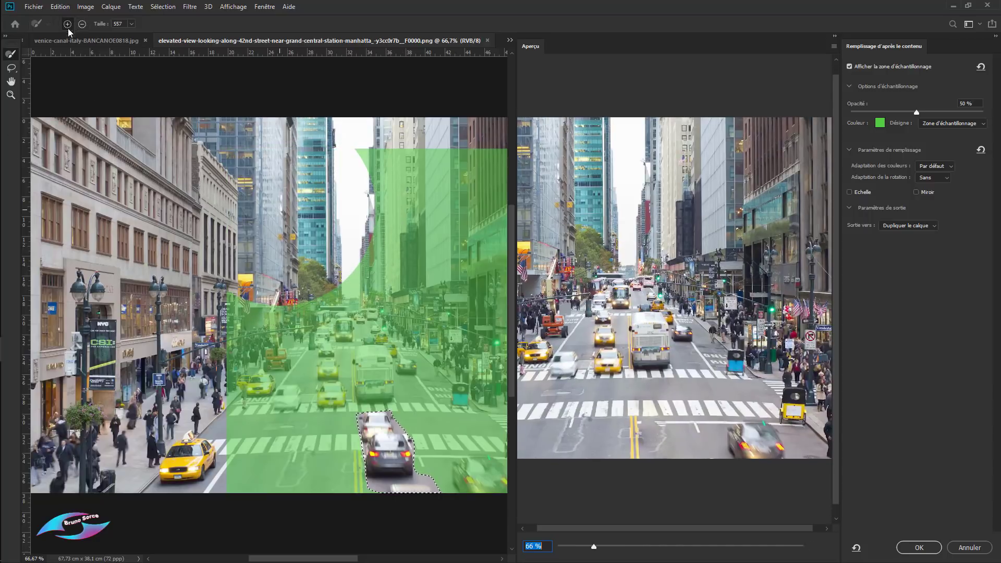
click(287, 220)
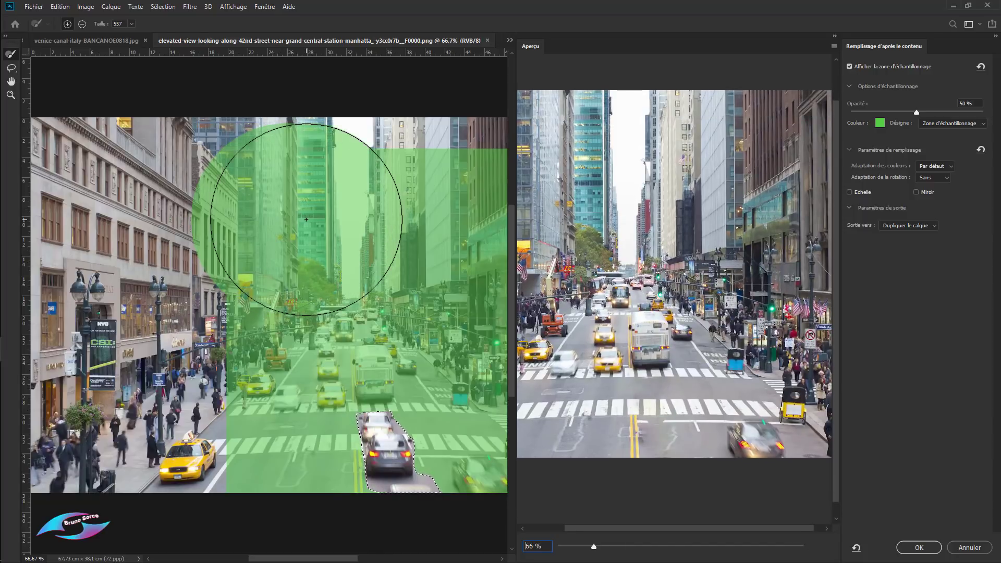
key(alt)
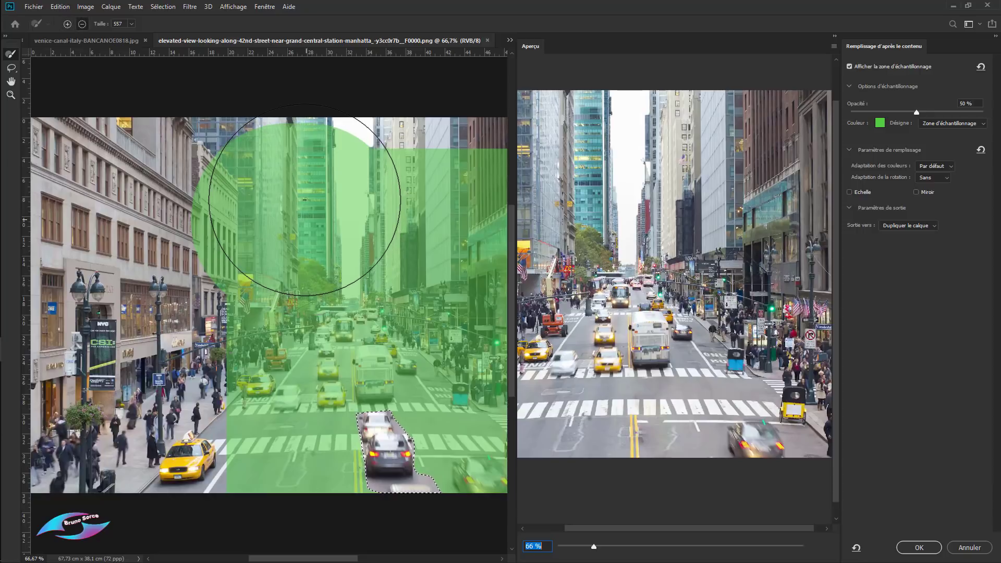
Try excluding the buildings and sky above the traffic from the sampling area with the 557 brush, and paint them back in.
drag(305, 200, 212, 241)
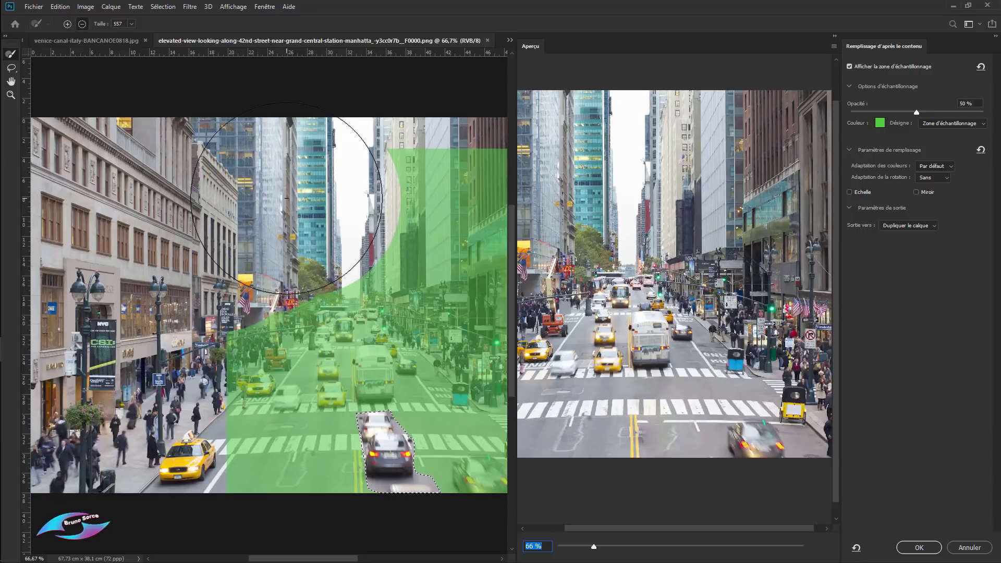
click(82, 24)
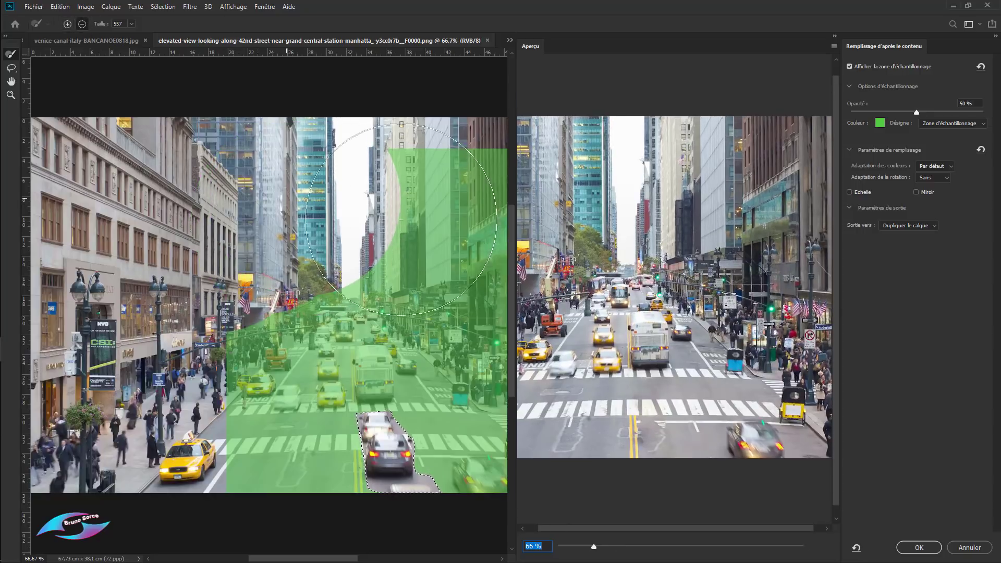
click(399, 209)
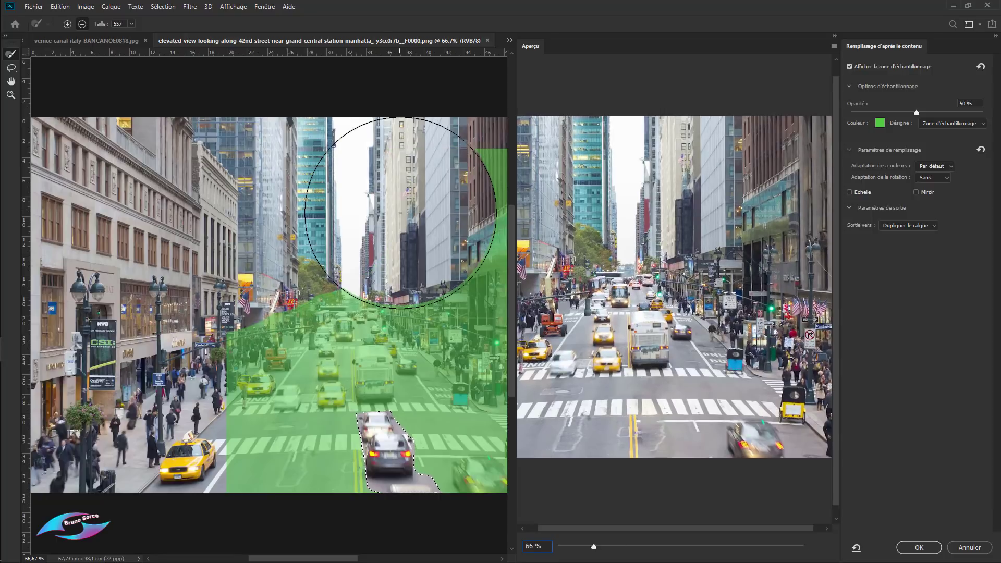
key(alt)
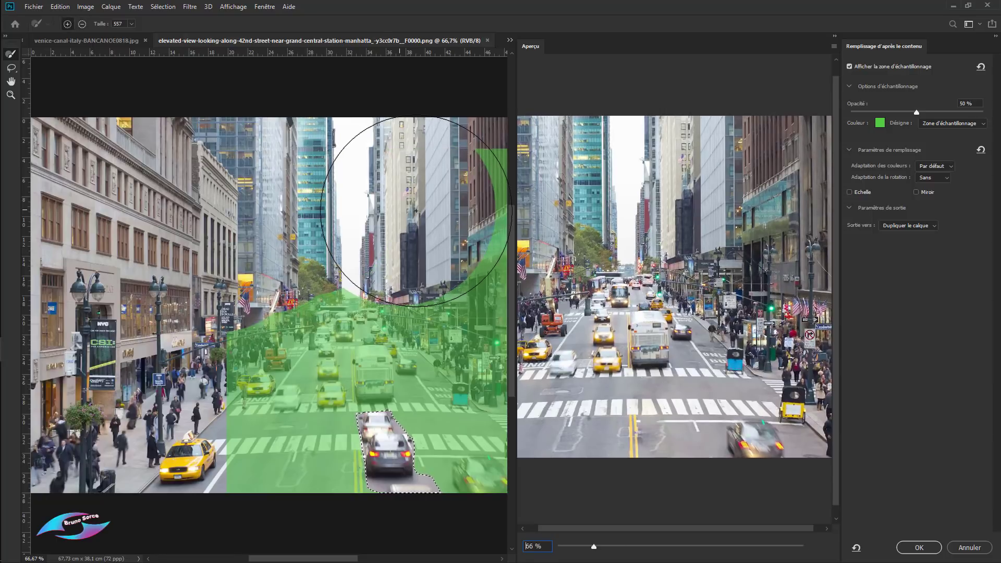
mouse_move(401, 212)
mouse_down()
mouse_move(336, 207)
mouse_move(253, 228)
mouse_move(299, 258)
mouse_move(227, 243)
mouse_move(226, 220)
mouse_move(221, 256)
mouse_move(214, 224)
mouse_move(245, 240)
mouse_up()
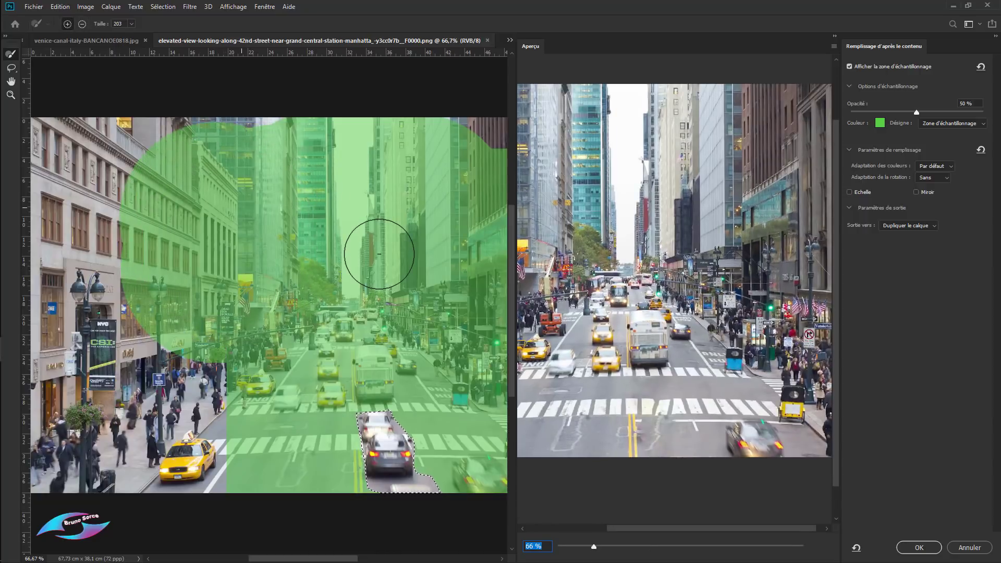
Resize the sampling brush to 285 and exclude the buildings, sky and distant traffic from the sampling area, leaving mainly the foreground road.
drag(379, 253, 393, 92)
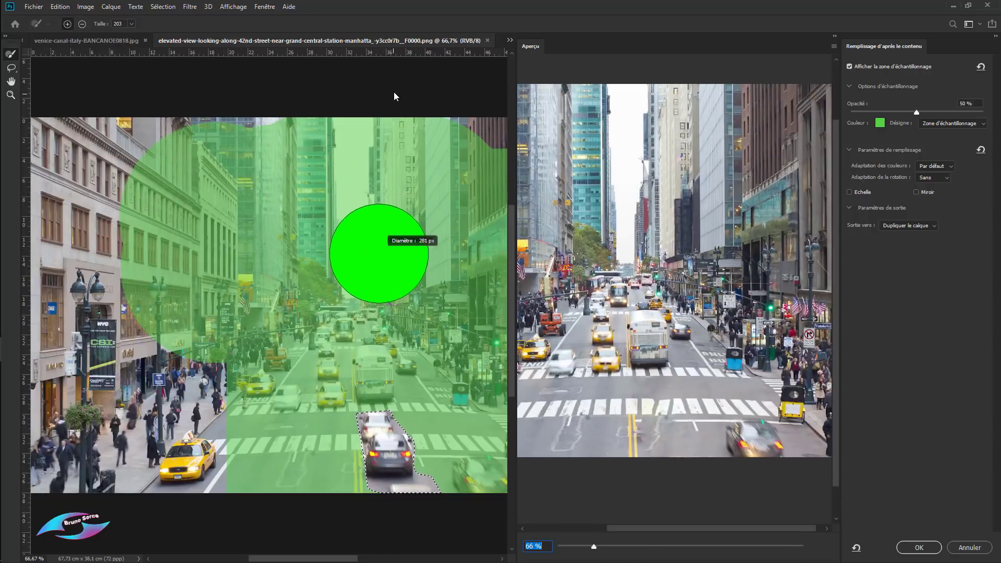
drag(393, 92, 394, 71)
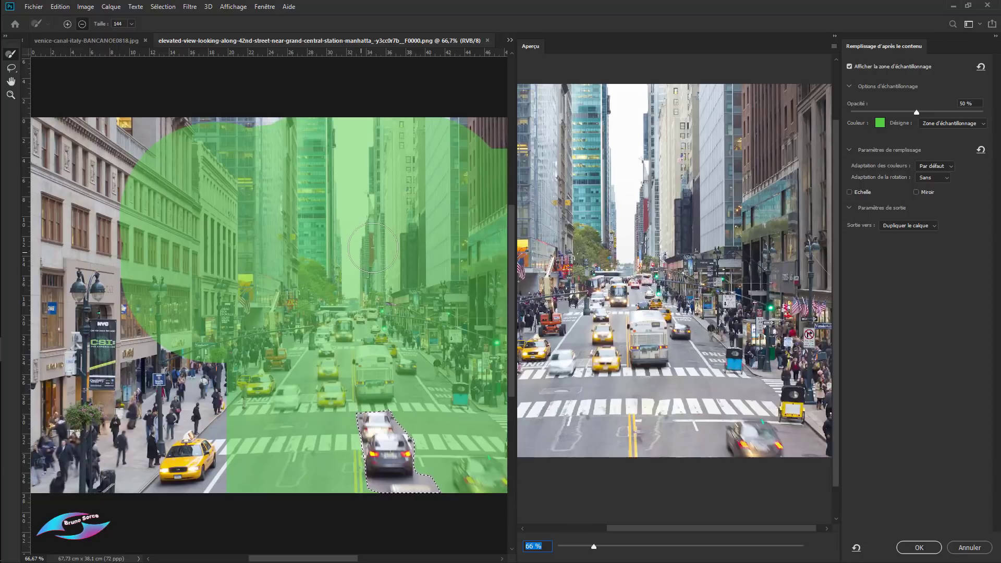
key(alt)
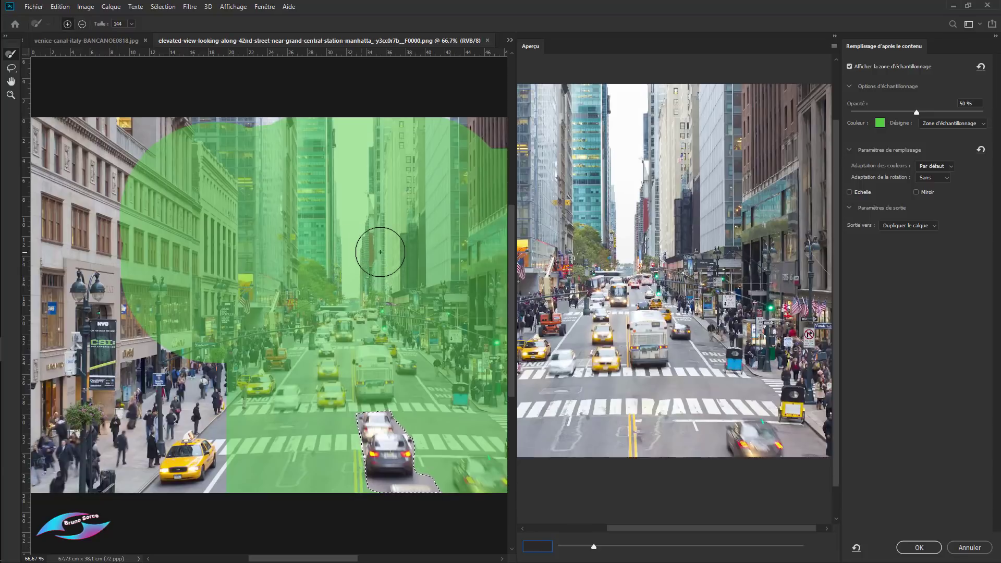
mouse_move(380, 252)
mouse_down()
mouse_move(461, 265)
mouse_move(411, 265)
mouse_move(450, 254)
mouse_move(424, 429)
mouse_move(439, 116)
mouse_move(437, 166)
mouse_move(461, 237)
mouse_move(404, 254)
mouse_up()
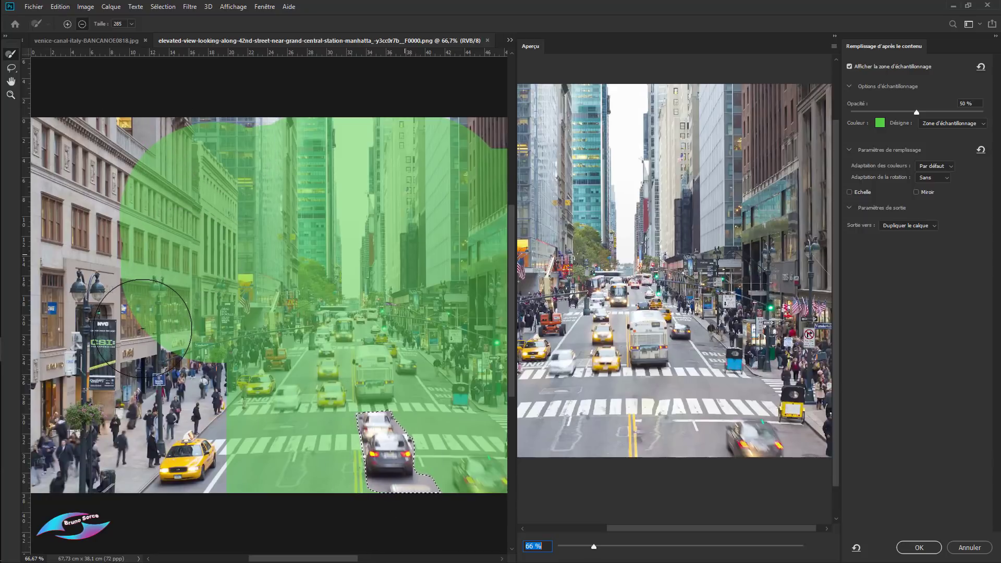
mouse_move(142, 328)
mouse_down()
mouse_move(347, 233)
mouse_move(408, 187)
mouse_move(426, 149)
mouse_move(135, 273)
mouse_move(279, 155)
mouse_move(358, 116)
mouse_move(117, 199)
mouse_move(293, 99)
mouse_move(204, 206)
mouse_up()
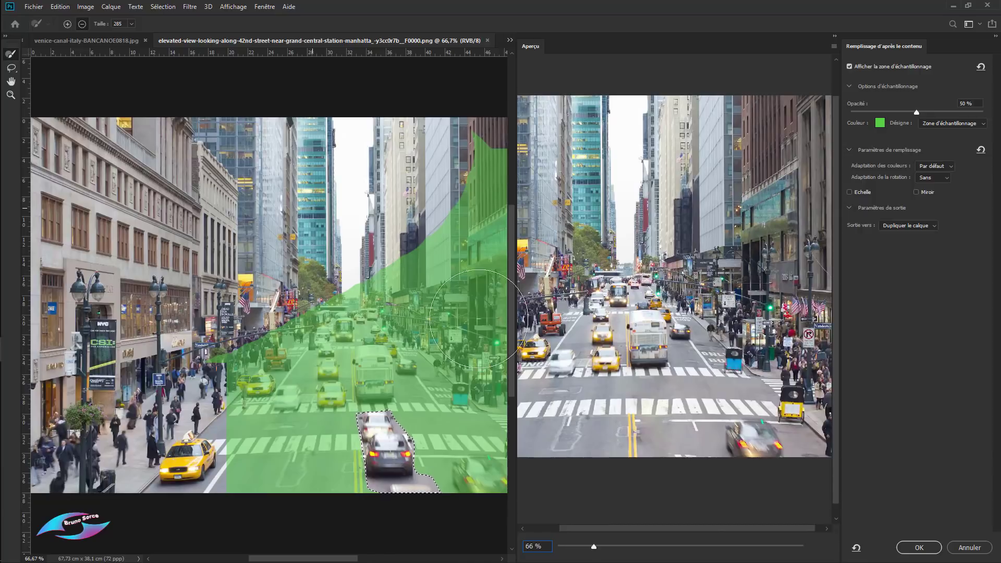
mouse_move(477, 164)
mouse_down()
mouse_move(474, 253)
mouse_move(498, 357)
mouse_move(406, 254)
mouse_move(459, 303)
mouse_up()
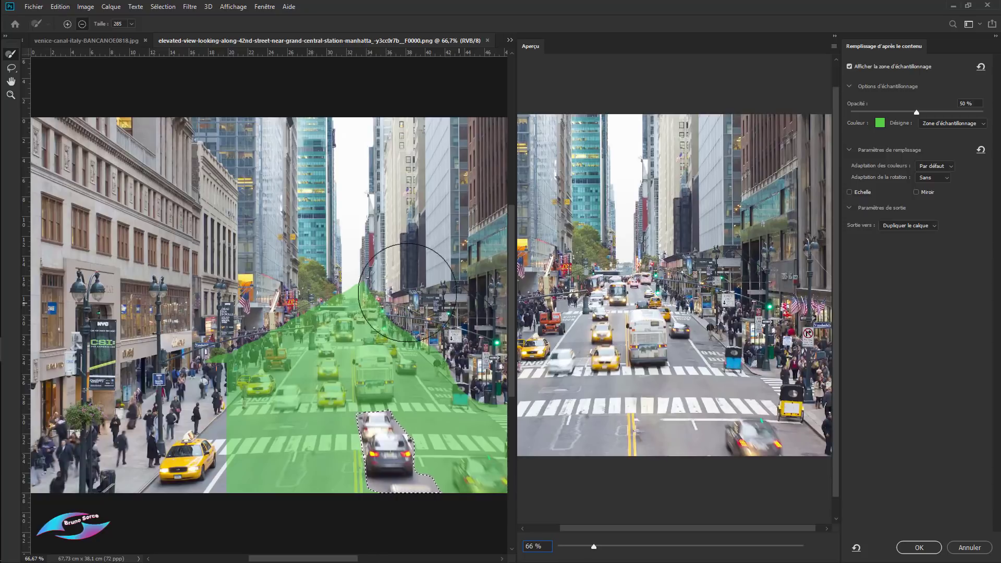
drag(396, 297, 291, 298)
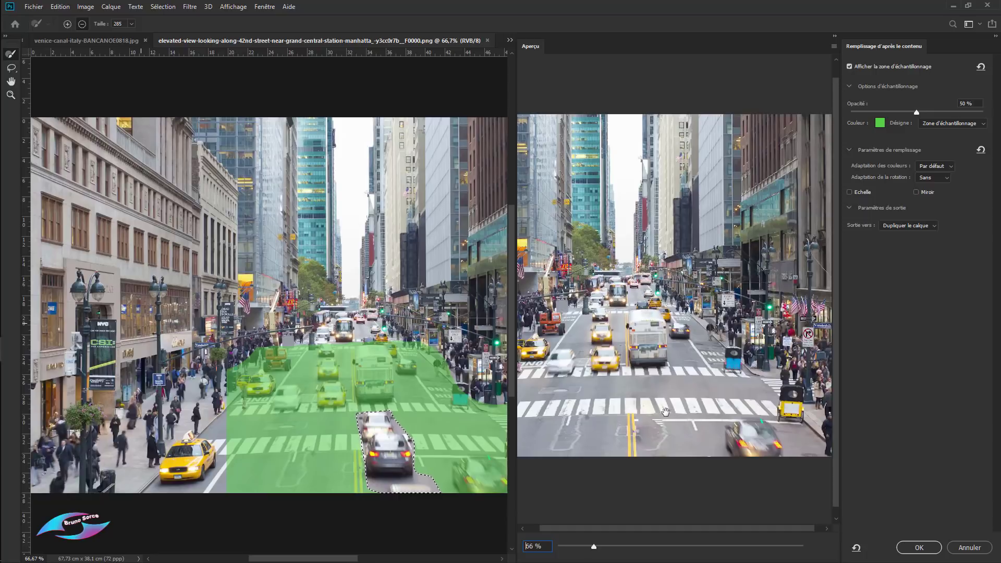
Try the Miroir and Echelle fill options one at a time, switching each off again.
click(916, 192)
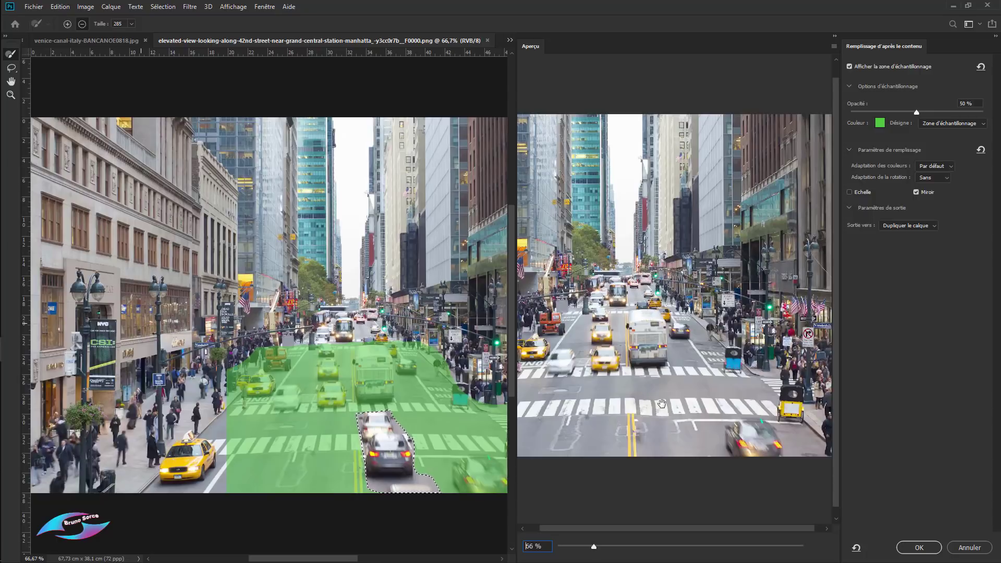
click(915, 192)
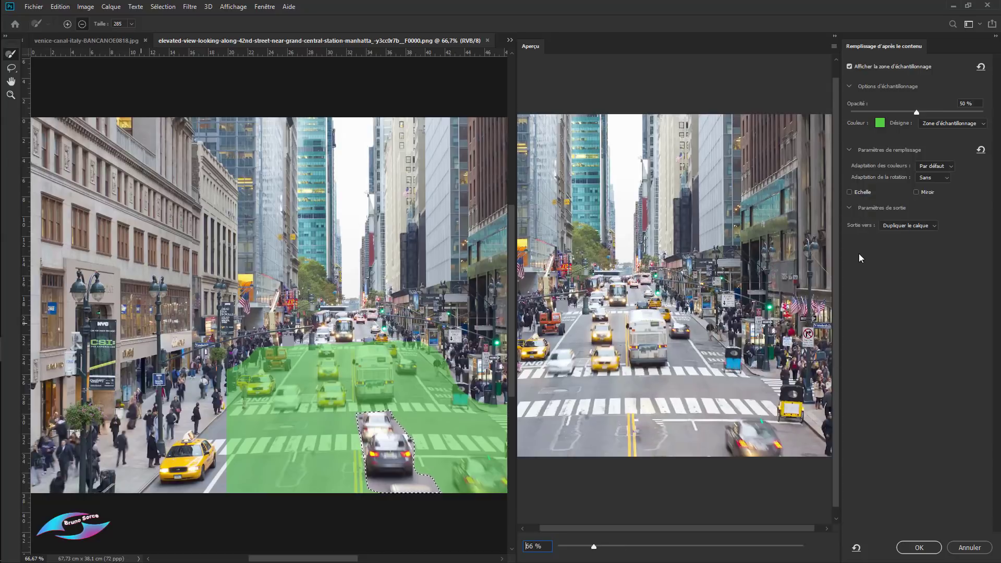
click(849, 191)
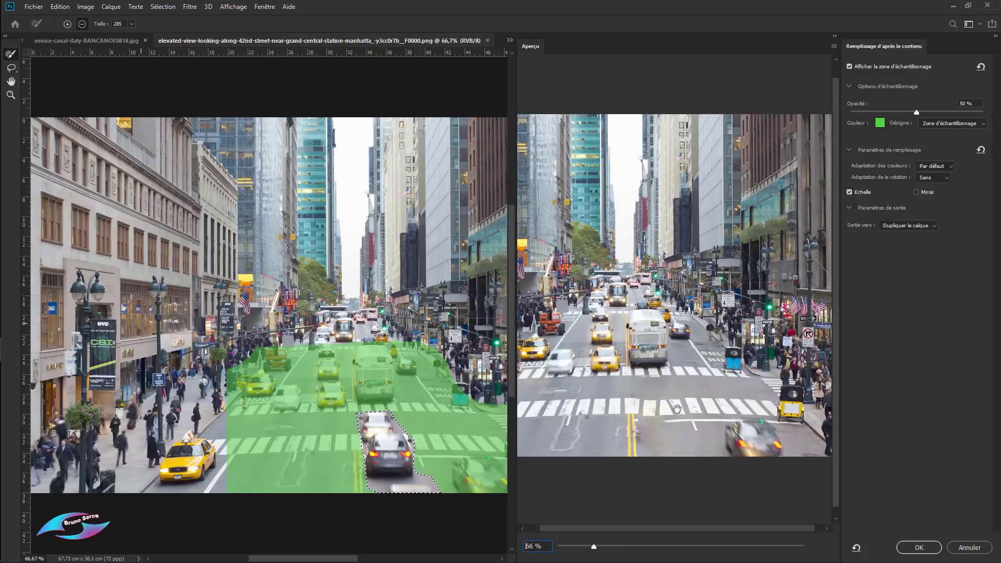
click(849, 192)
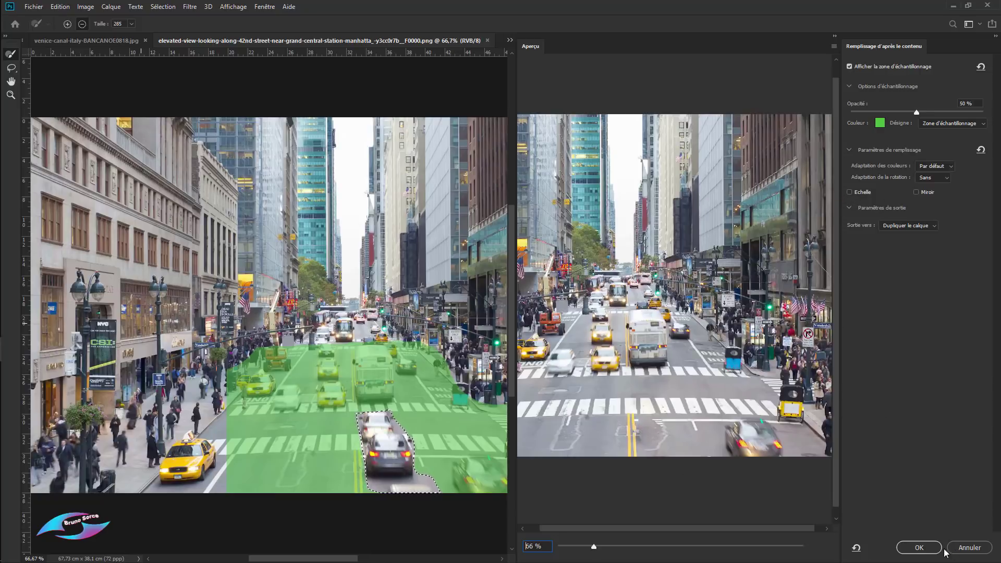
Apply the content-aware fill, show the Arrière-plan layer and compare it with the filled copy by hiding and showing Arrière-plan copie.
click(919, 548)
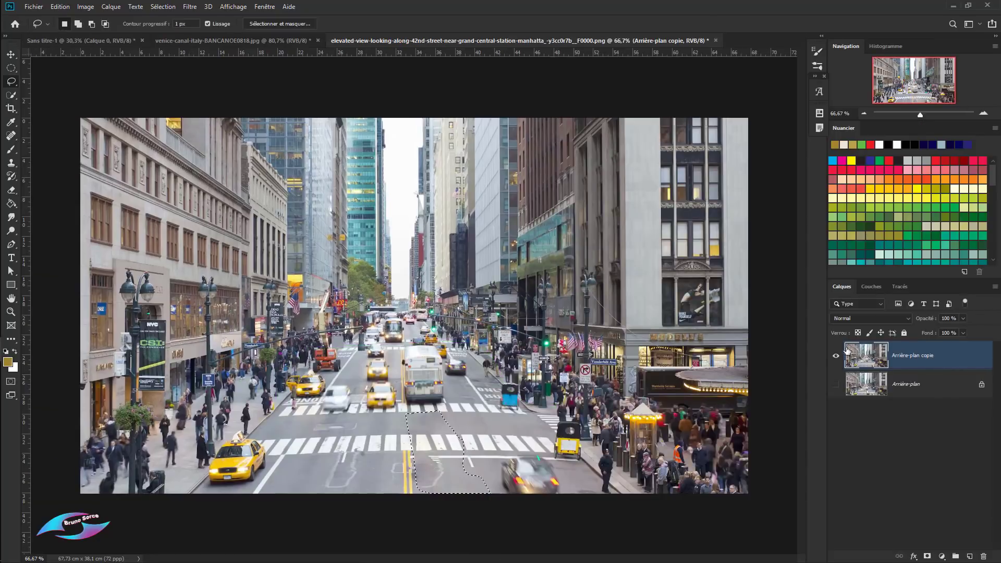
click(837, 386)
click(835, 357)
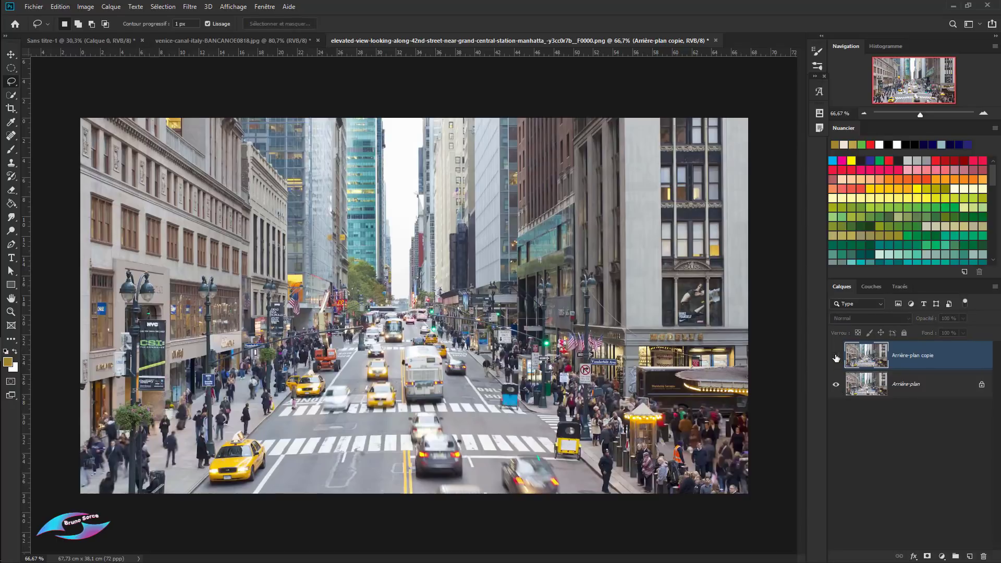
click(836, 357)
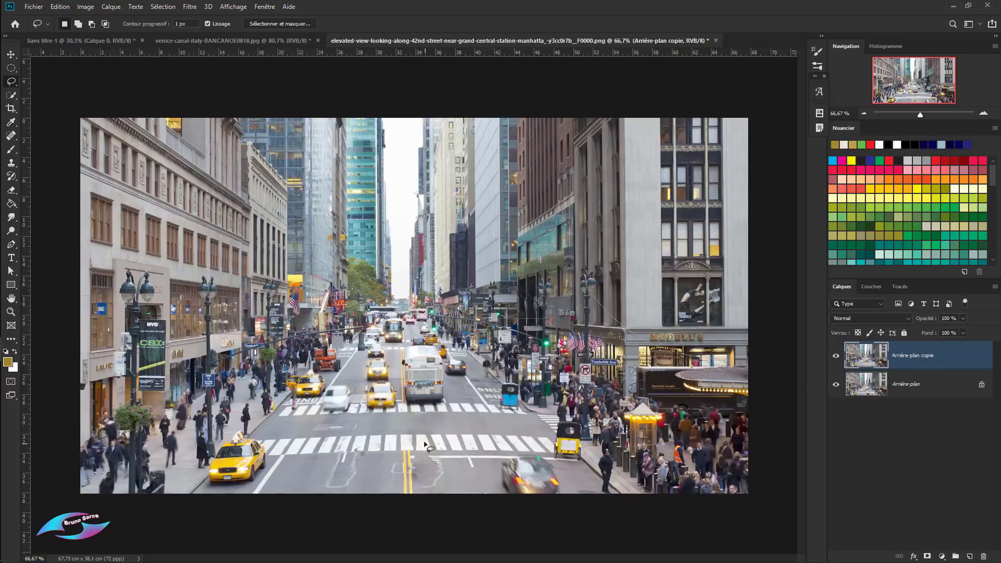
With the Clone Stamp at 100% opacity, extend the white stop line across the filled road to the yellow centre lines.
scroll(426, 442, down, 3)
scroll(426, 442, up, 4)
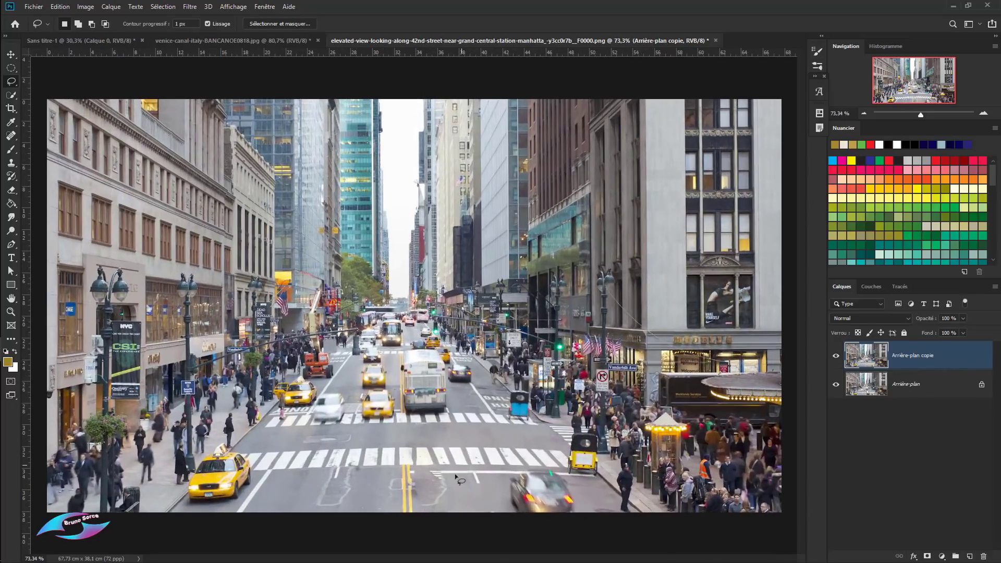
key(space)
scroll(453, 448, up, 4)
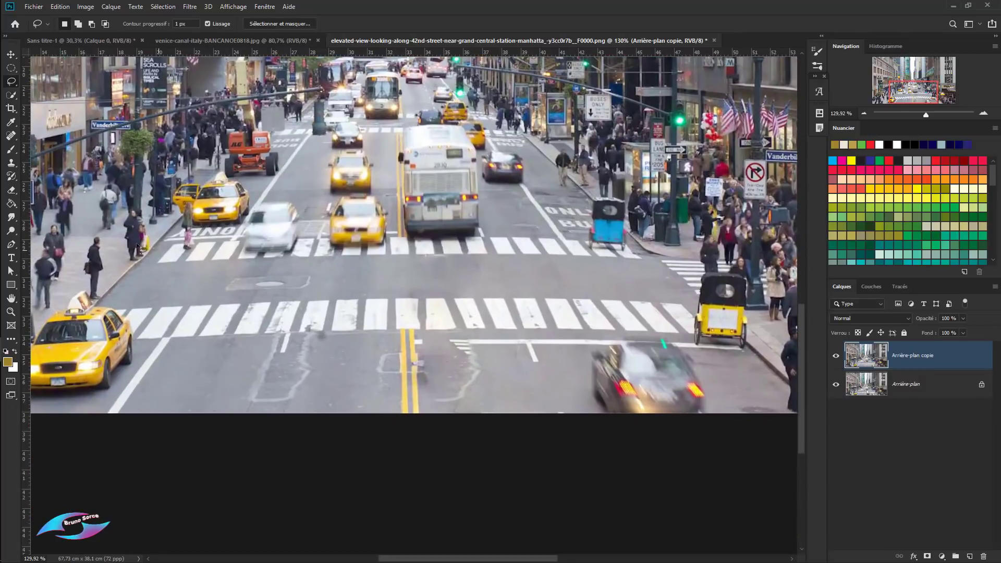
drag(11, 163, 61, 166)
click(60, 163)
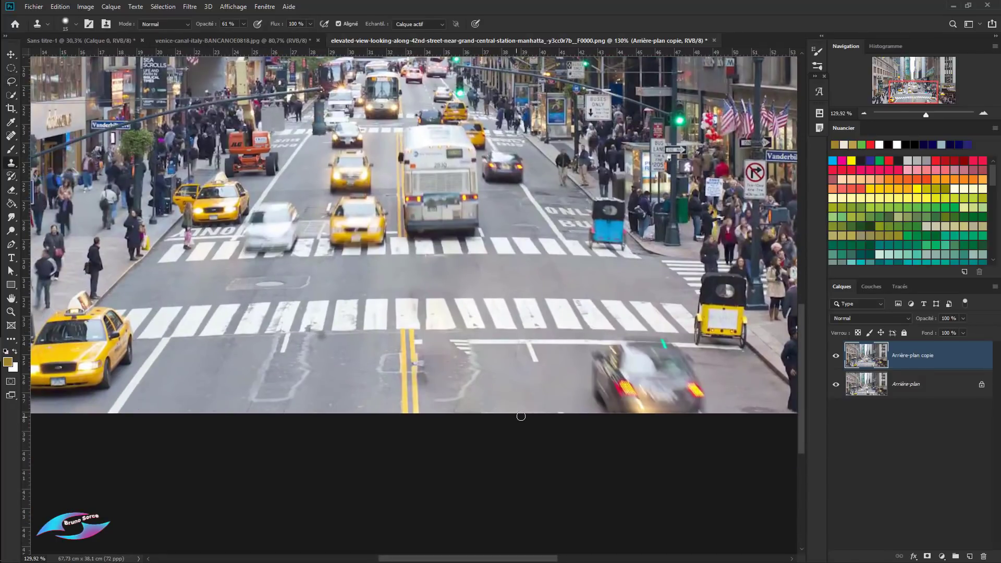
alt+click(436, 345)
key(0)
mouse_move(451, 344)
mouse_down()
mouse_move(465, 351)
mouse_move(457, 348)
mouse_up()
drag(471, 340, 422, 341)
Compare the retouched street with the original by toggling the visibility of Arrière-plan copie.
scroll(493, 346, down, 3)
scroll(493, 346, down, 1)
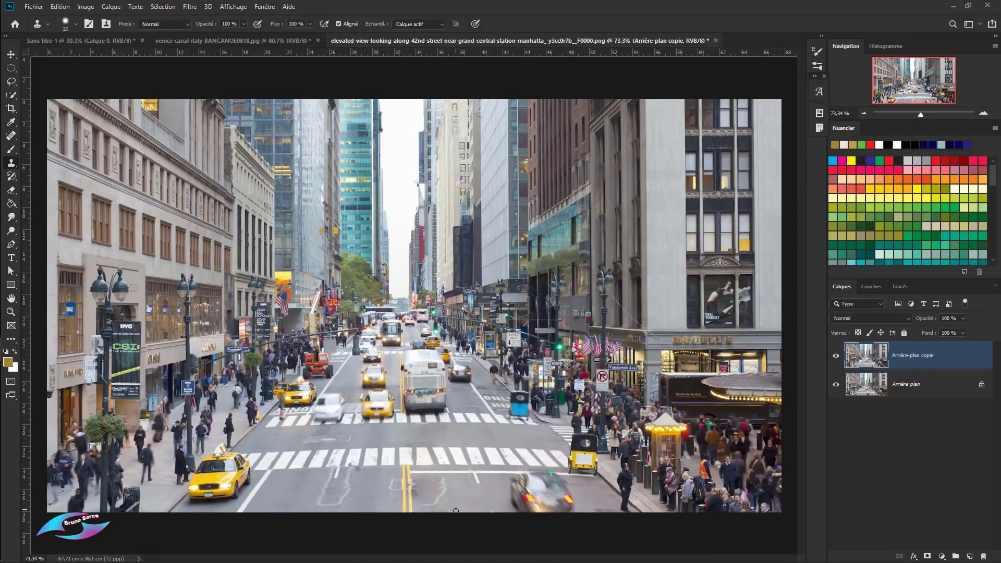
click(836, 356)
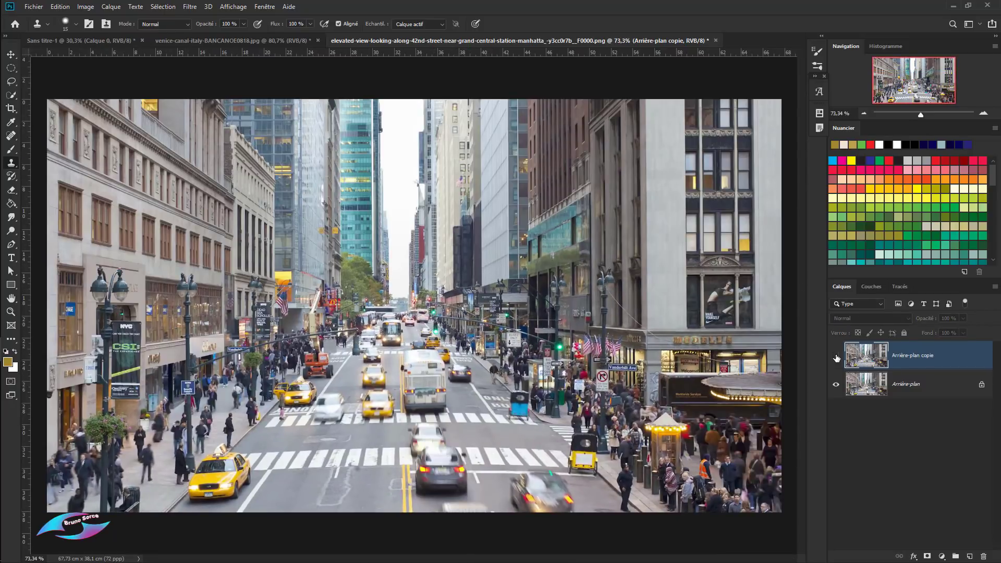
click(836, 356)
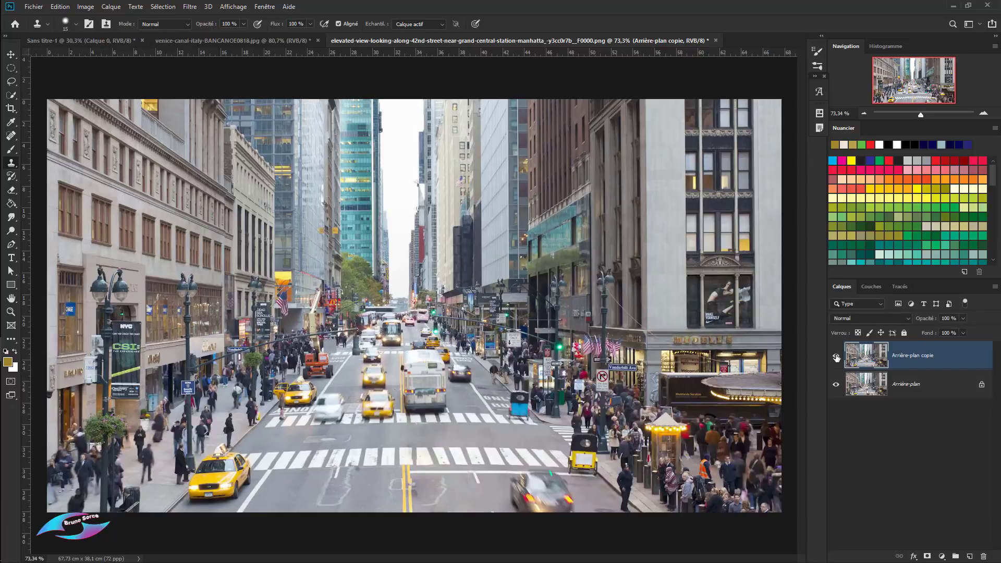
click(836, 356)
click(836, 356)
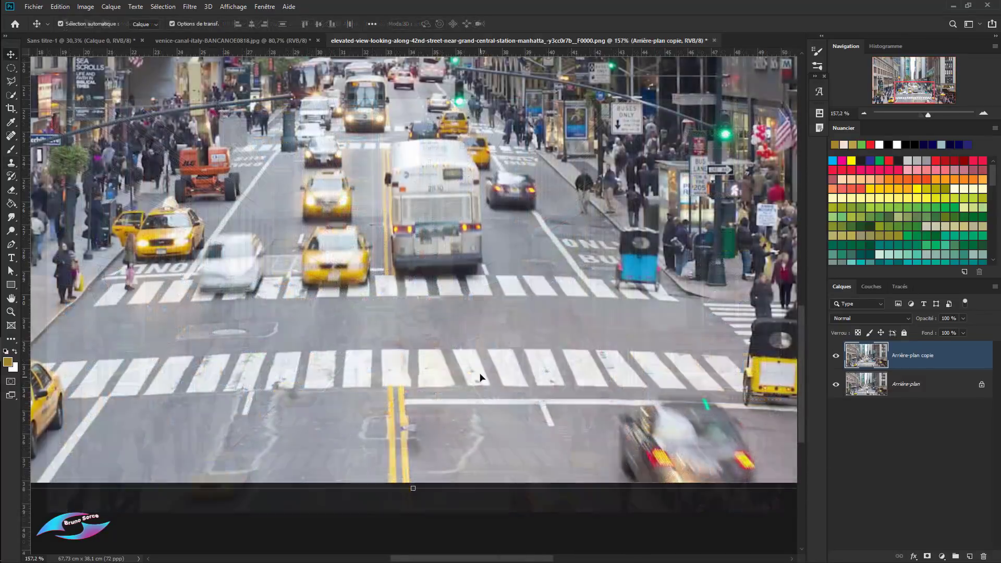
scroll(480, 376, down, 2)
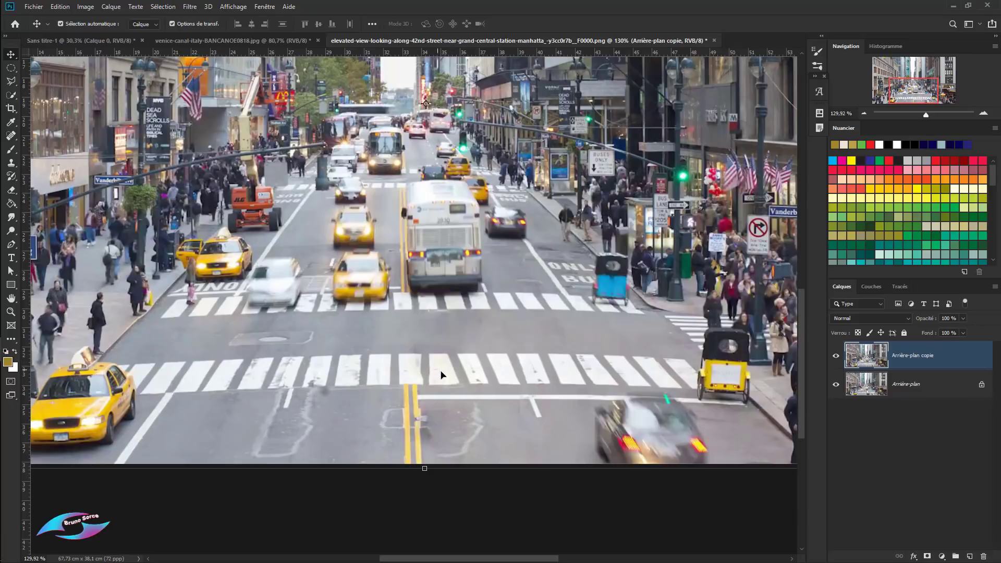
scroll(442, 365, down, 3)
scroll(488, 380, down, 2)
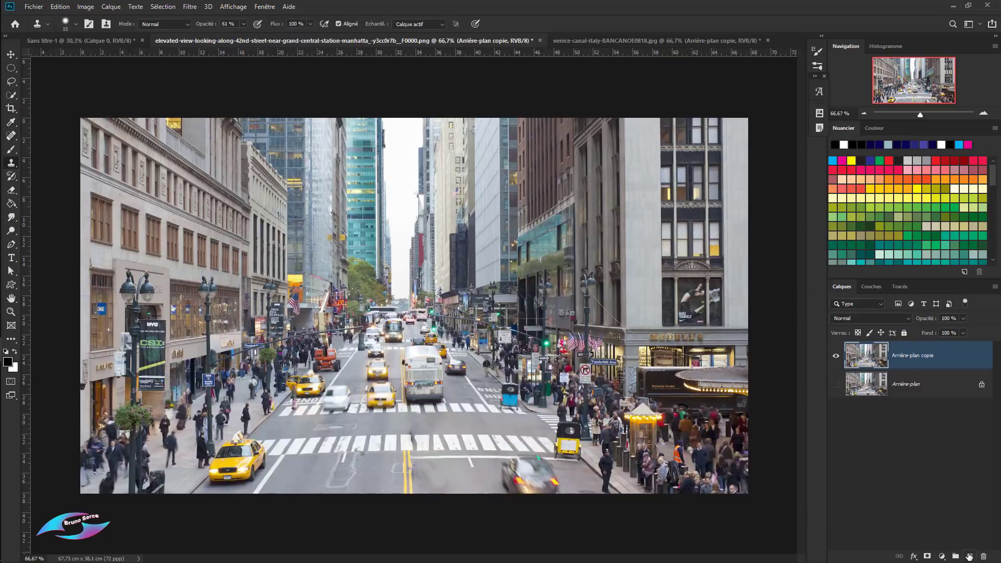
Draw a red rectangle about 1095 by 504 px over the middle of the street and set its blend mode to Lumière tamisée.
key(u)
mouse_move(211, 195)
mouse_down()
mouse_move(365, 350)
mouse_move(504, 351)
mouse_move(591, 370)
mouse_up()
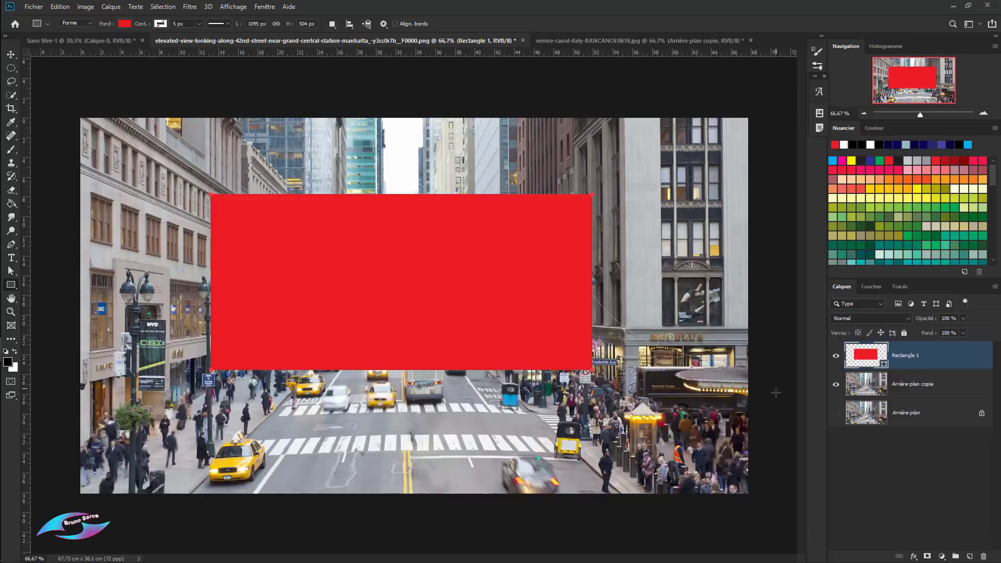
click(849, 316)
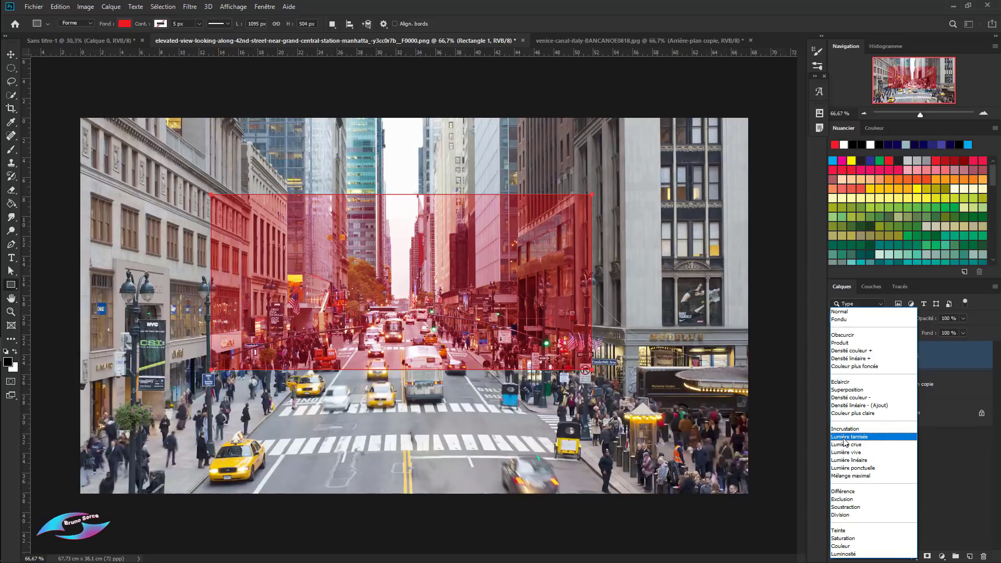
click(845, 437)
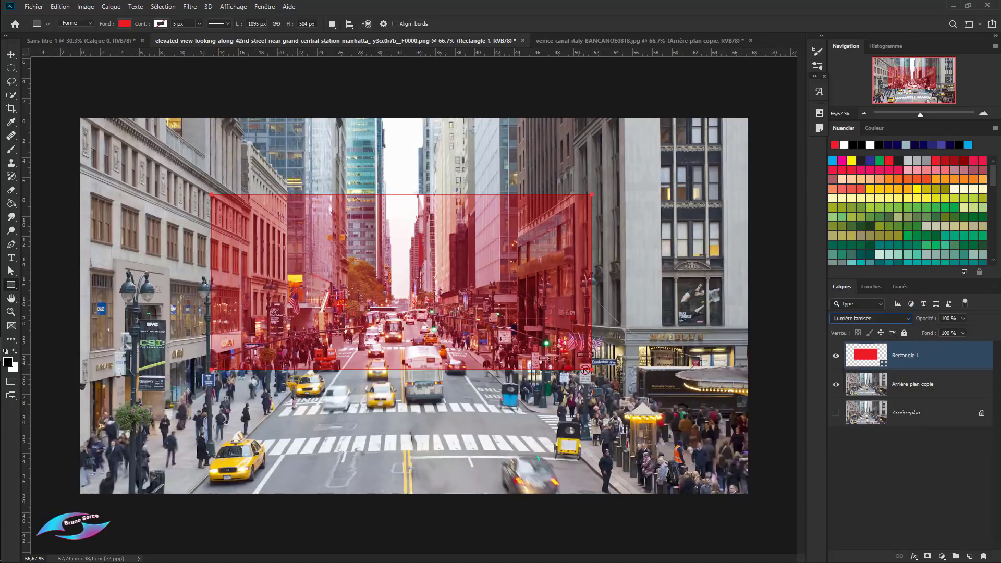
Preview the blend modes on the red Rectangle 1, cycling from Obscurcir through to Couleur and trying others live.
click(872, 319)
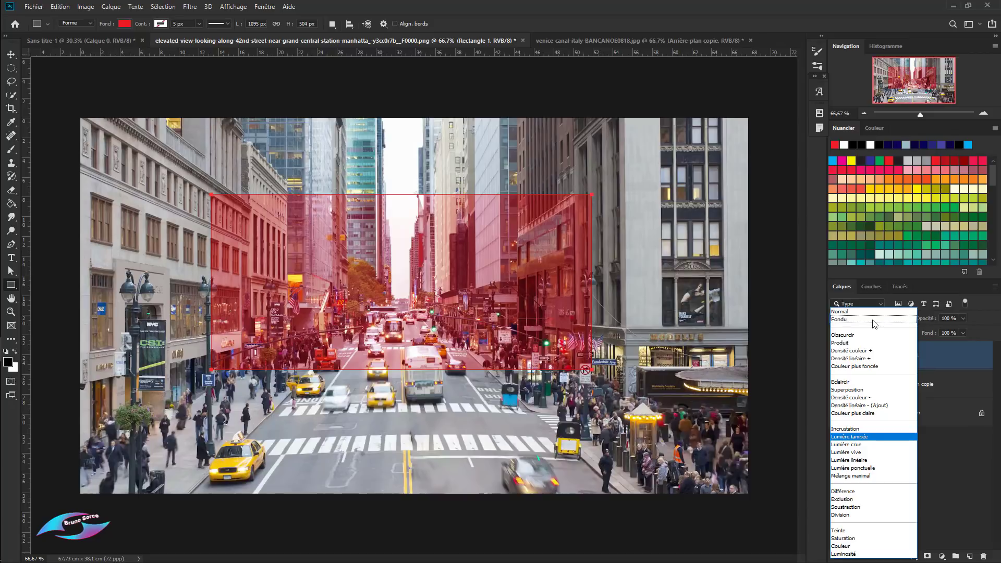
click(841, 336)
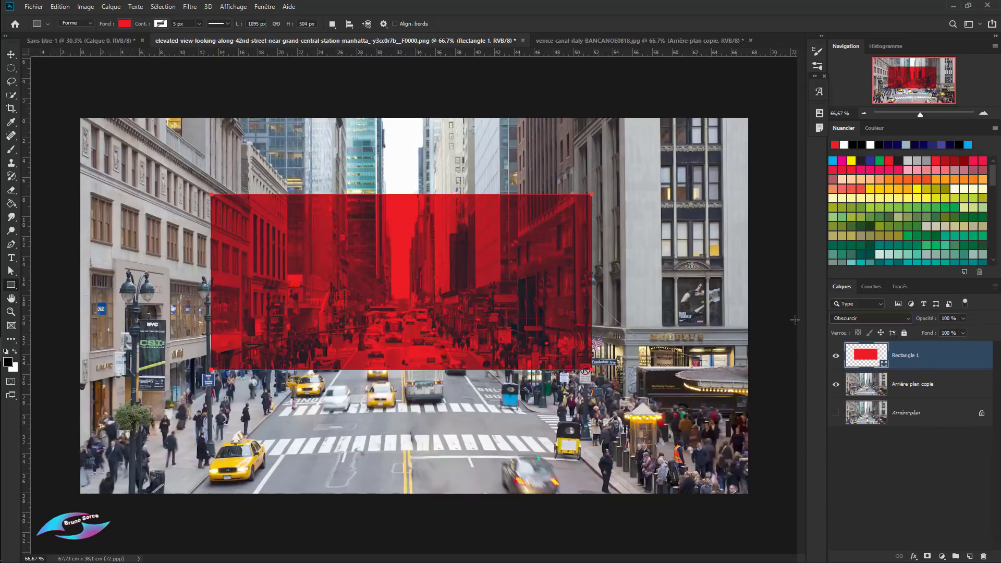
key(Down)
key(Down)
key(Down)
key(Down)
key(Down)
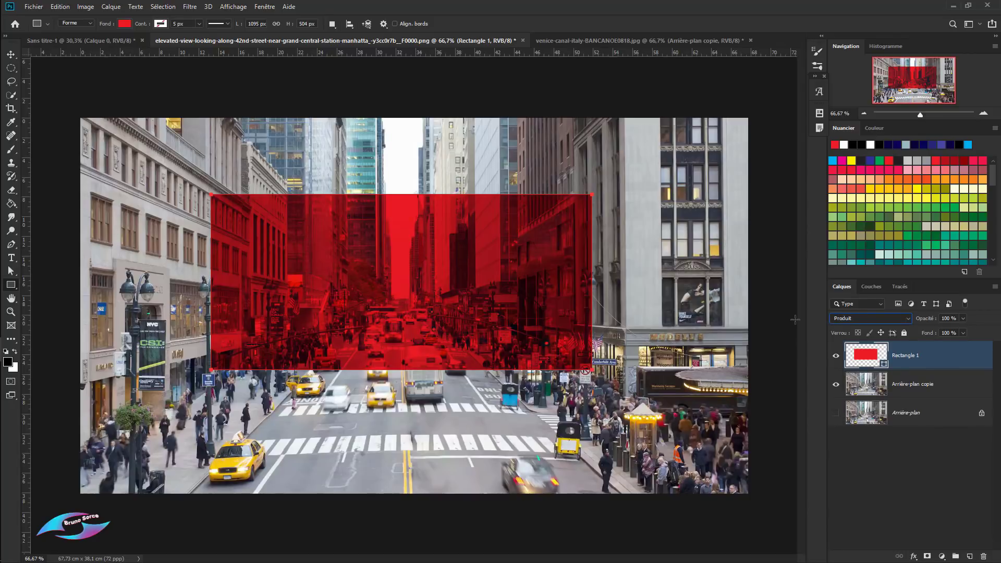
key(Down)
key(Down)
key(Down)
key(Down)
key(Down)
key(Down)
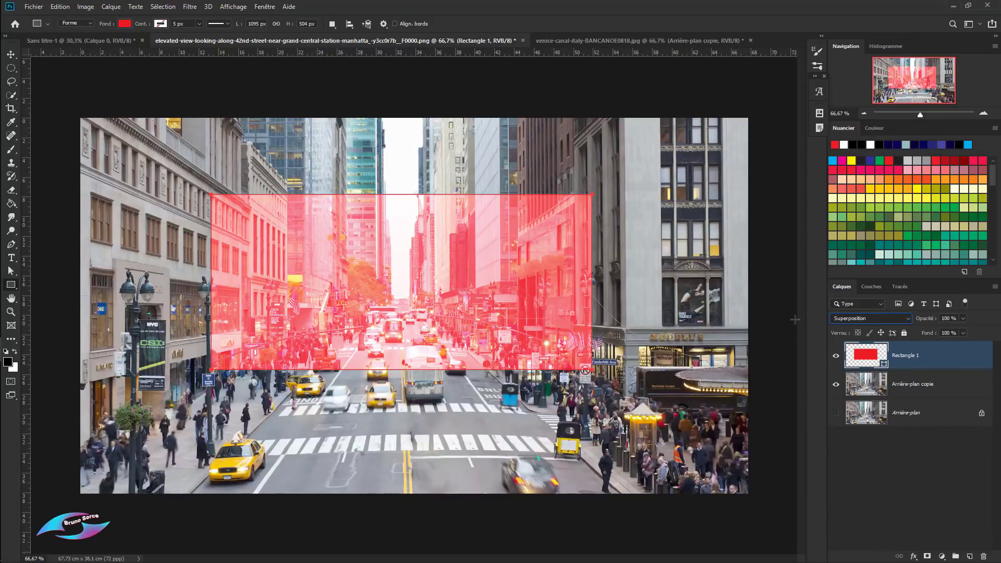
key(Down)
key(Down)
key(Down)
key(Down)
key(Down)
key(Down)
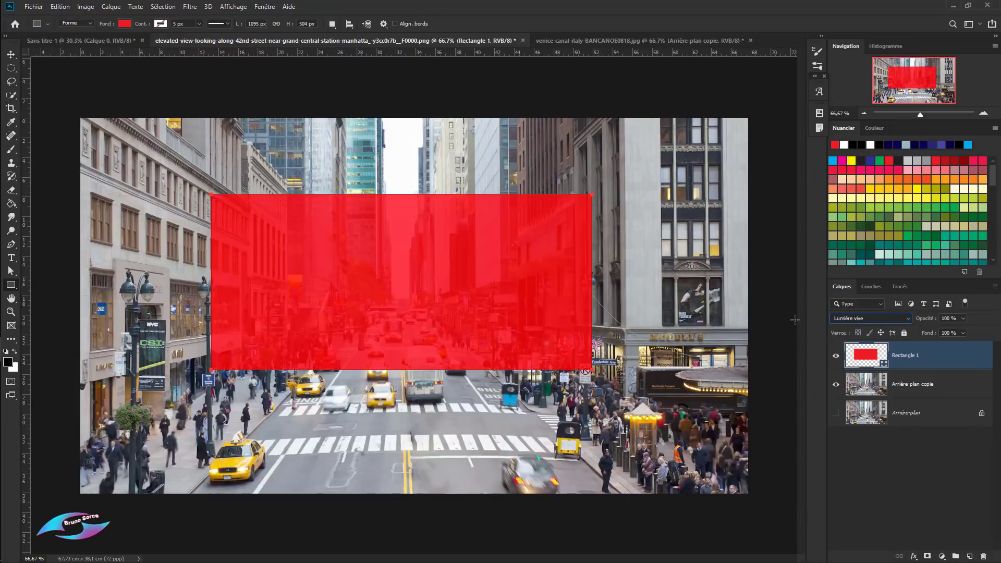
key(Down)
key(Down)
key(Down)
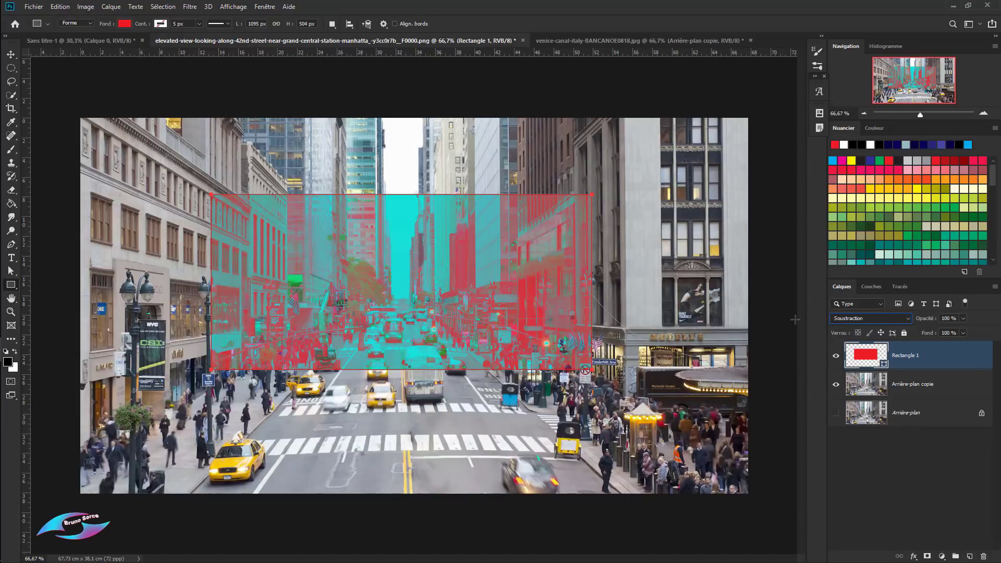
key(Down)
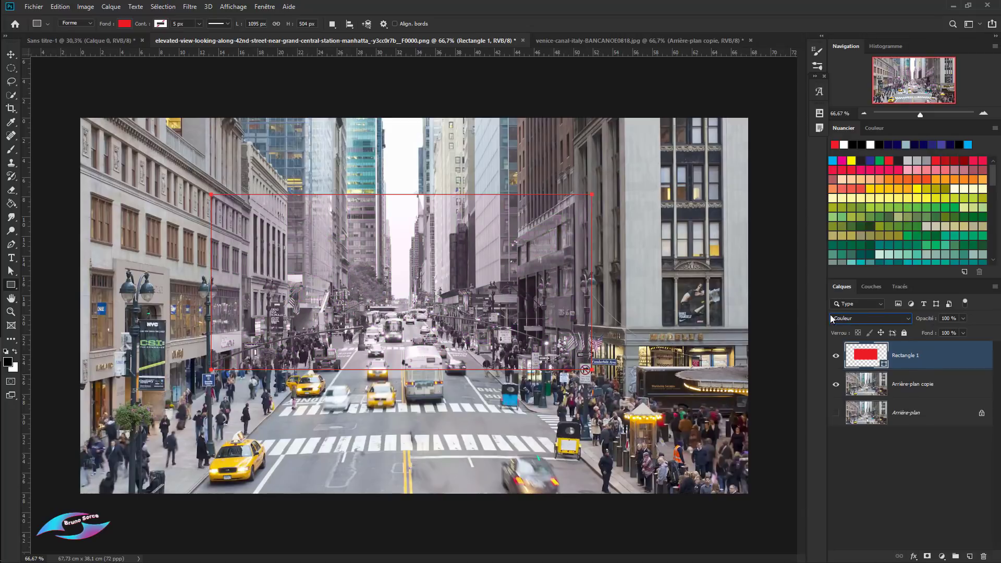
click(861, 317)
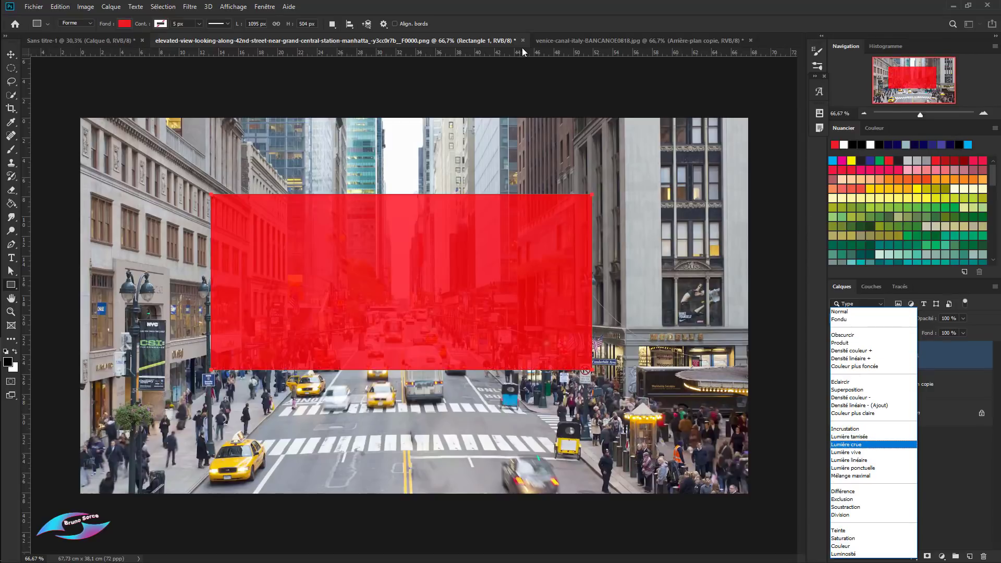
click(971, 473)
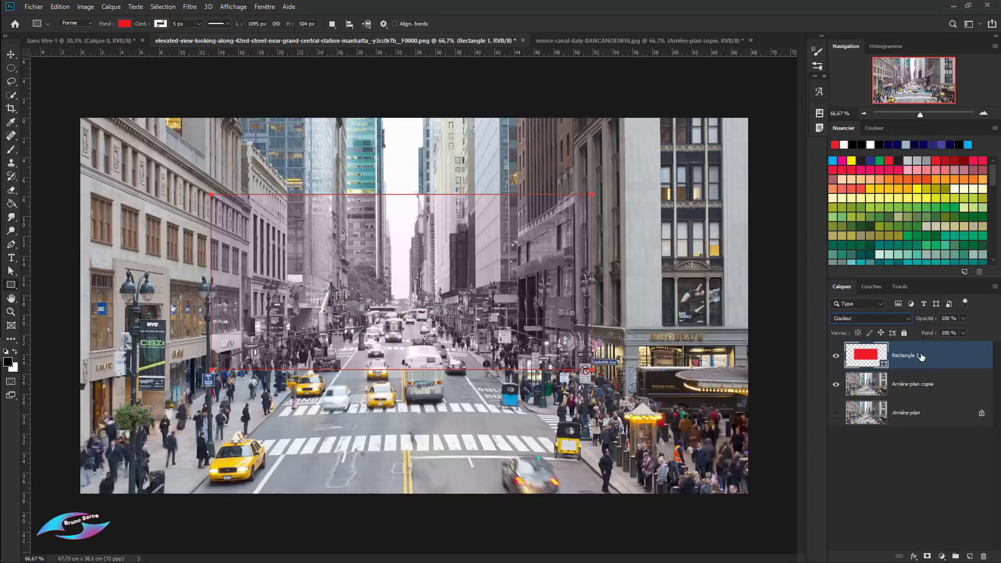
Delete the red Rectangle 1 layer from the street image and go to the home screen.
key(Delete)
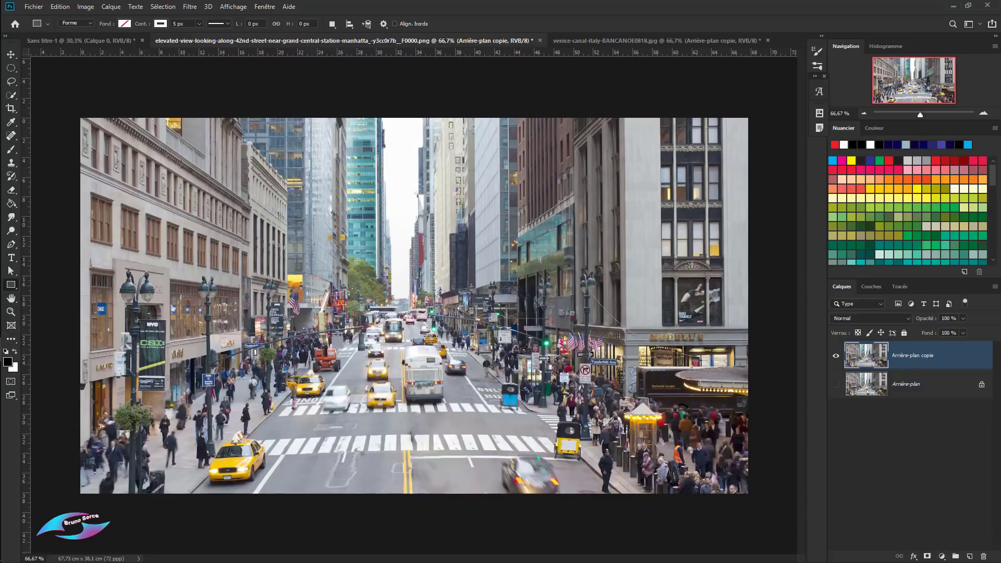
click(15, 24)
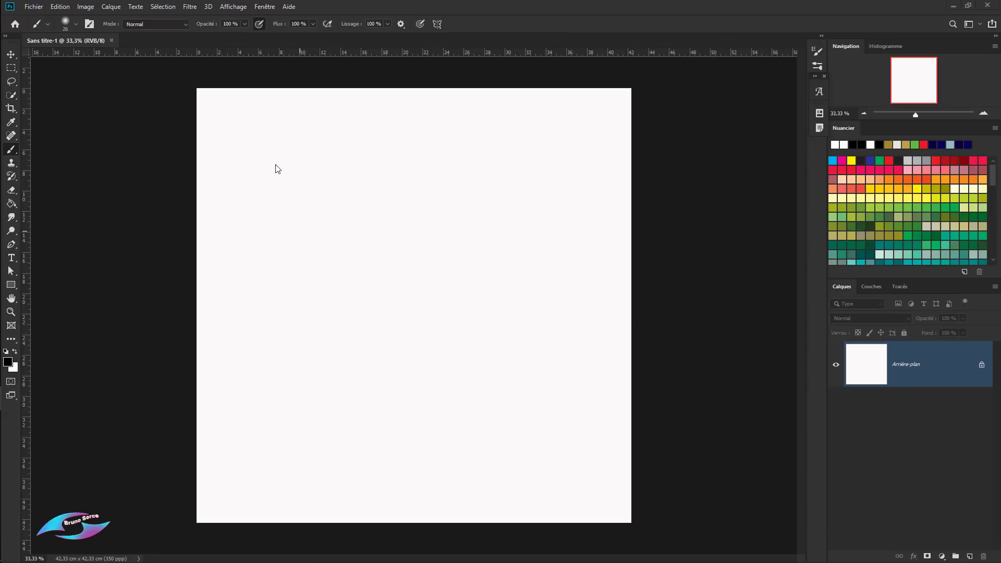
With the Brush tool and smoothing (Lissage) at 100%, paint a curved C-shaped black stroke on the blank Sans titre-1 canvas.
click(8, 152)
drag(349, 27, 464, 37)
mouse_move(498, 136)
mouse_down()
mouse_move(340, 199)
mouse_move(304, 231)
mouse_move(306, 257)
mouse_move(322, 269)
mouse_move(367, 292)
mouse_move(420, 295)
mouse_up()
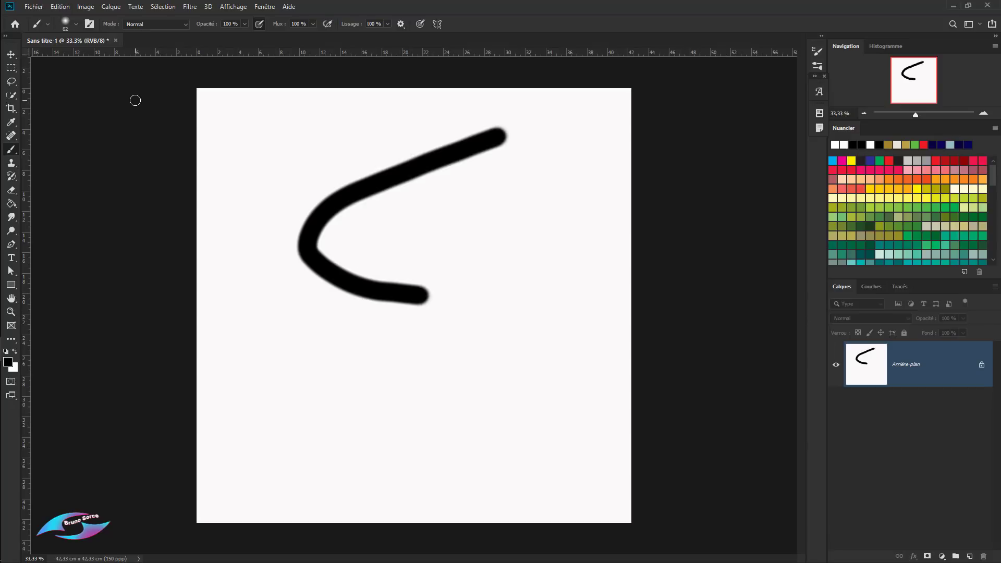
Examine the Afficher la laisse de forme pendant le lissage option in the cursor preferences and accept the settings.
click(60, 8)
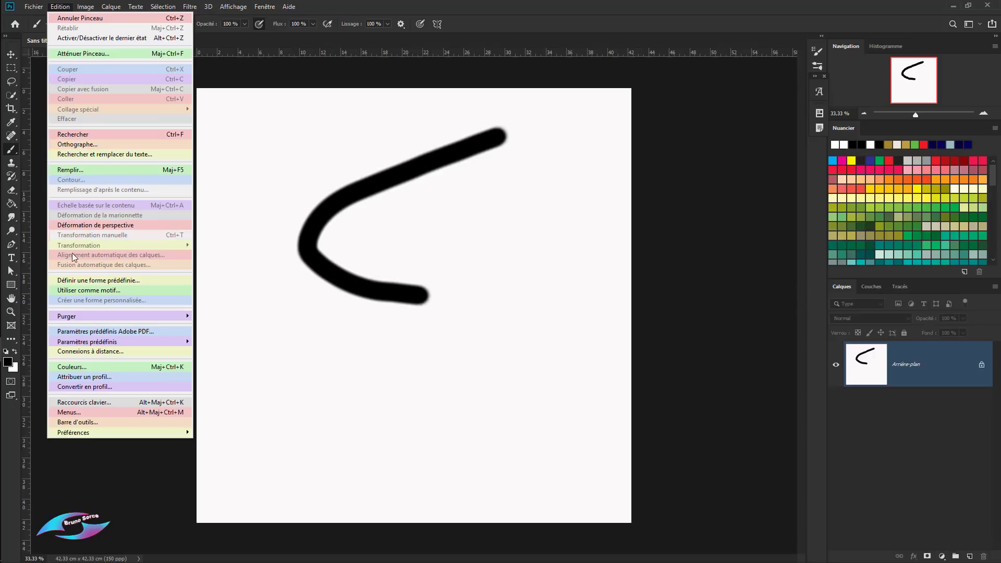
mouse_move(83, 433)
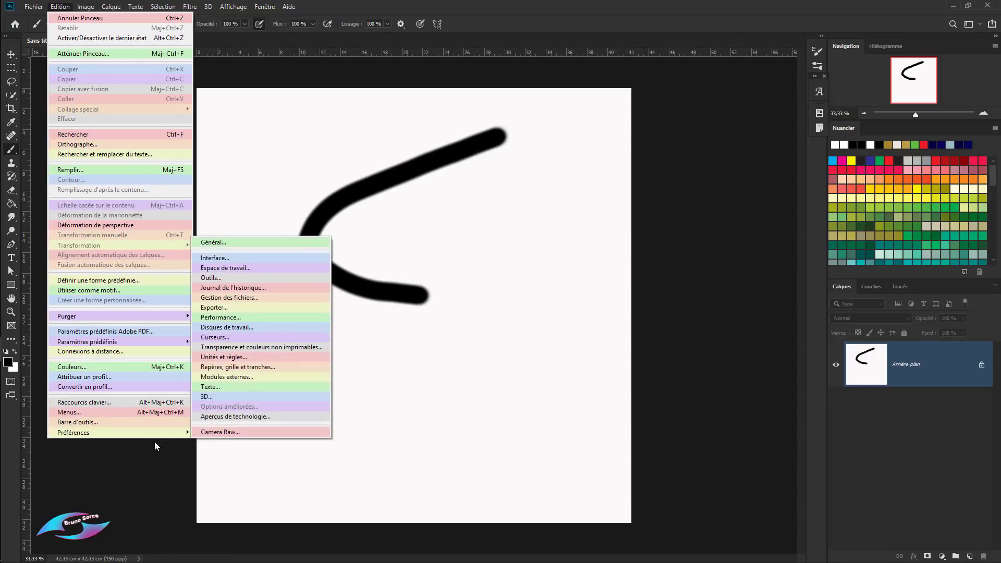
click(214, 337)
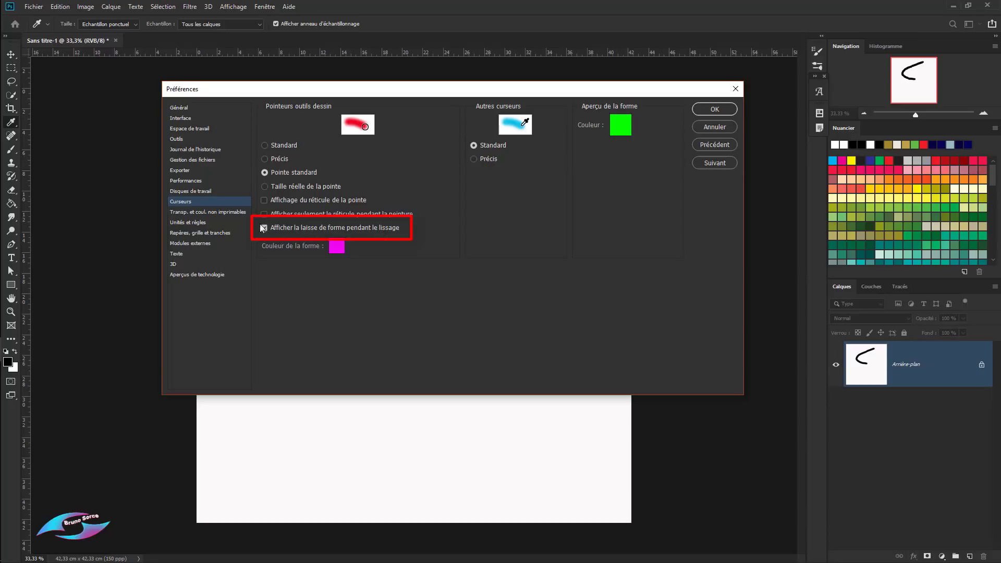
click(715, 109)
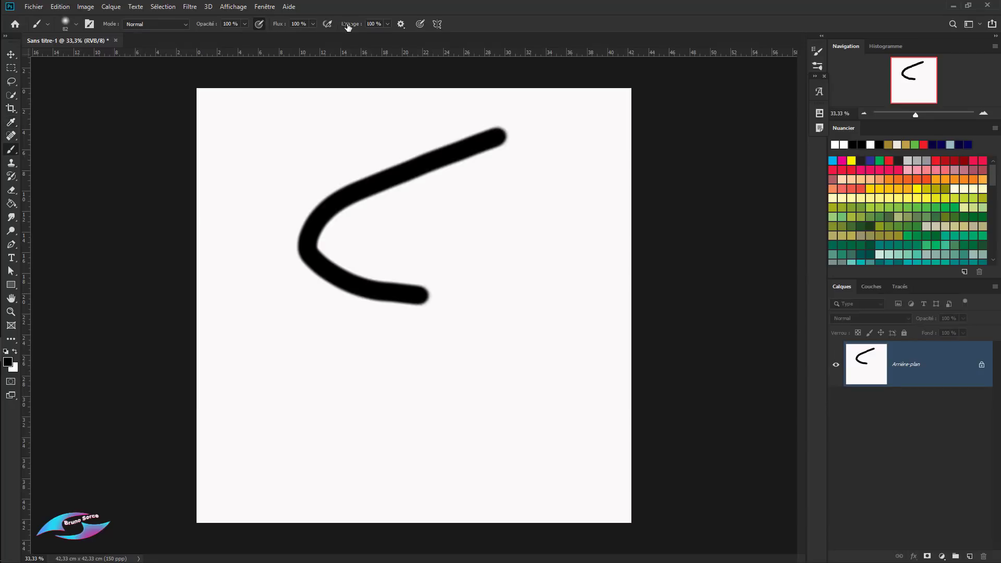
Remove the C-shaped stroke, try an S-shaped brush stroke with smoothing at 0%, and undo it.
drag(358, 27, 253, 29)
key(ctrl+z)
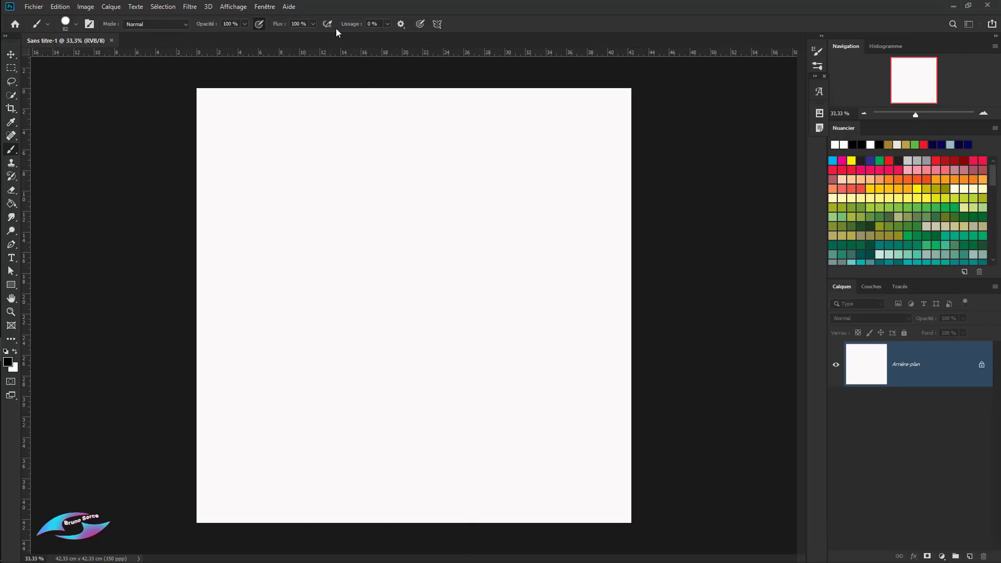
mouse_move(503, 152)
mouse_down()
mouse_move(322, 165)
mouse_move(282, 174)
mouse_move(270, 195)
mouse_move(267, 232)
mouse_move(293, 256)
mouse_move(432, 285)
mouse_move(464, 311)
mouse_move(399, 383)
mouse_up()
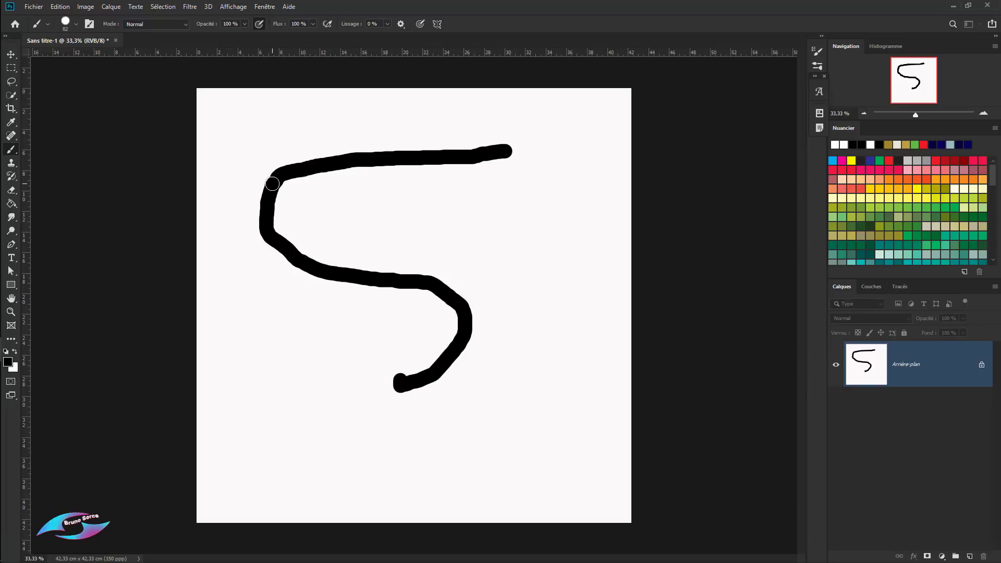
key(ctrl+z)
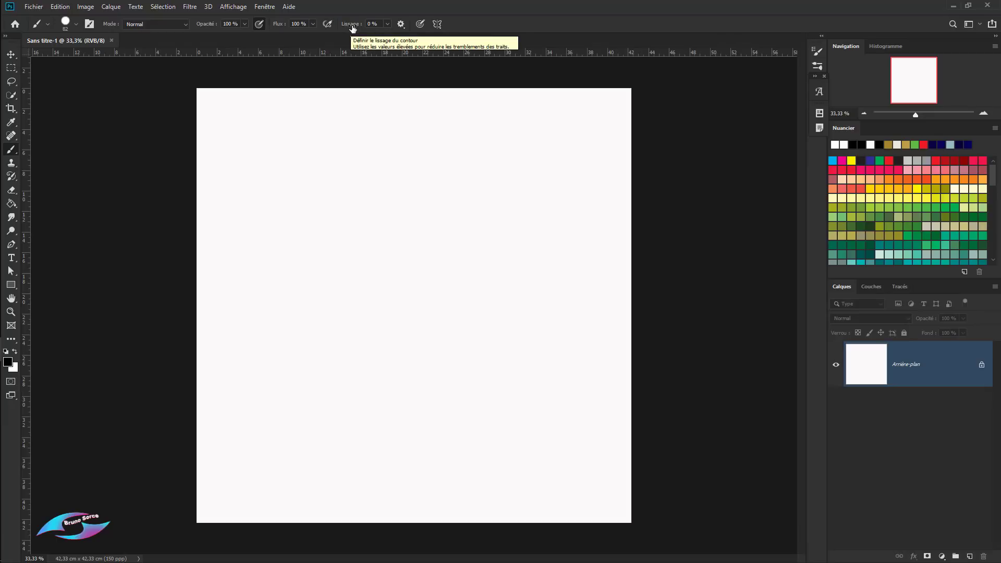
Set the brush smoothing to 100% and review the additional smoothing options.
drag(350, 28, 437, 33)
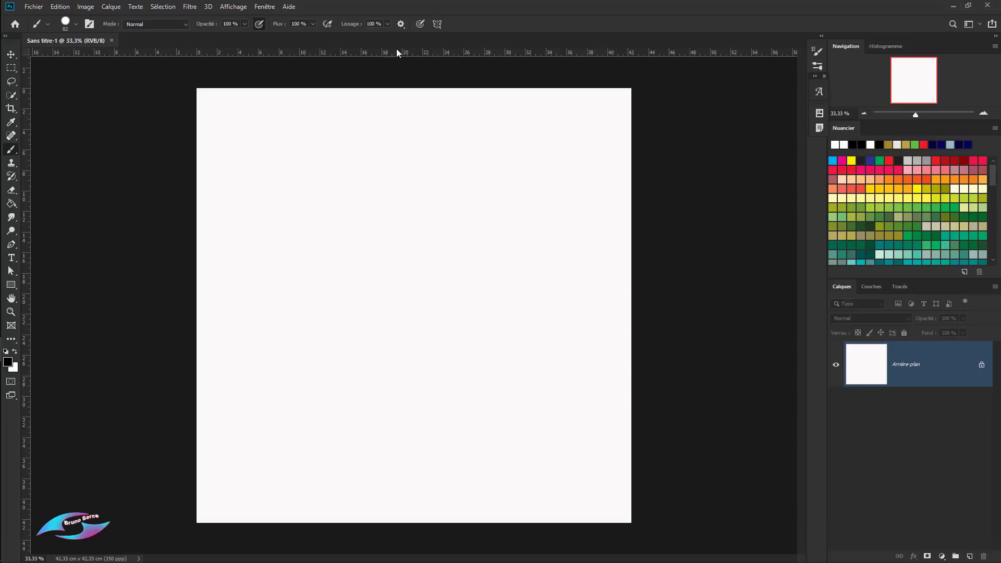
click(400, 24)
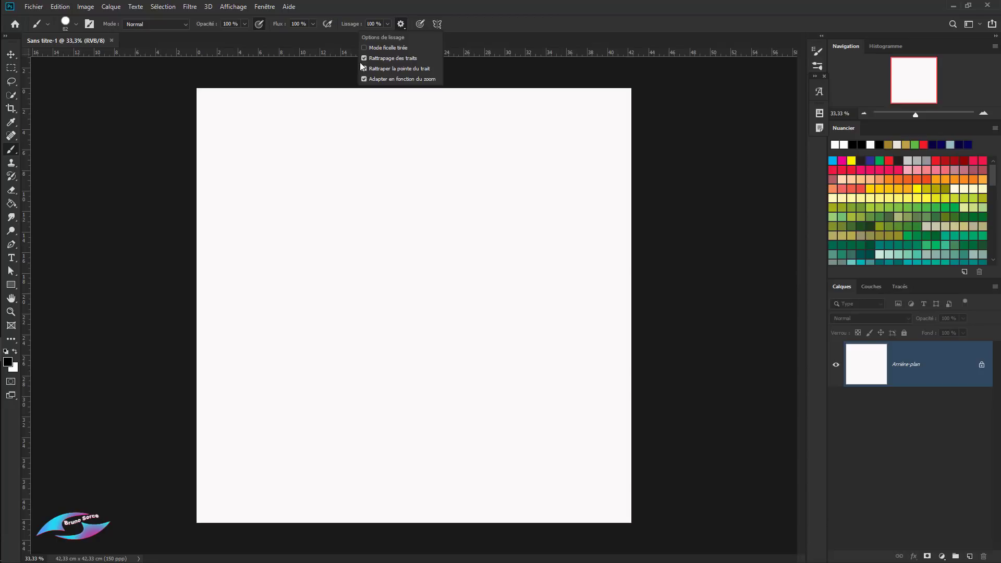
click(476, 27)
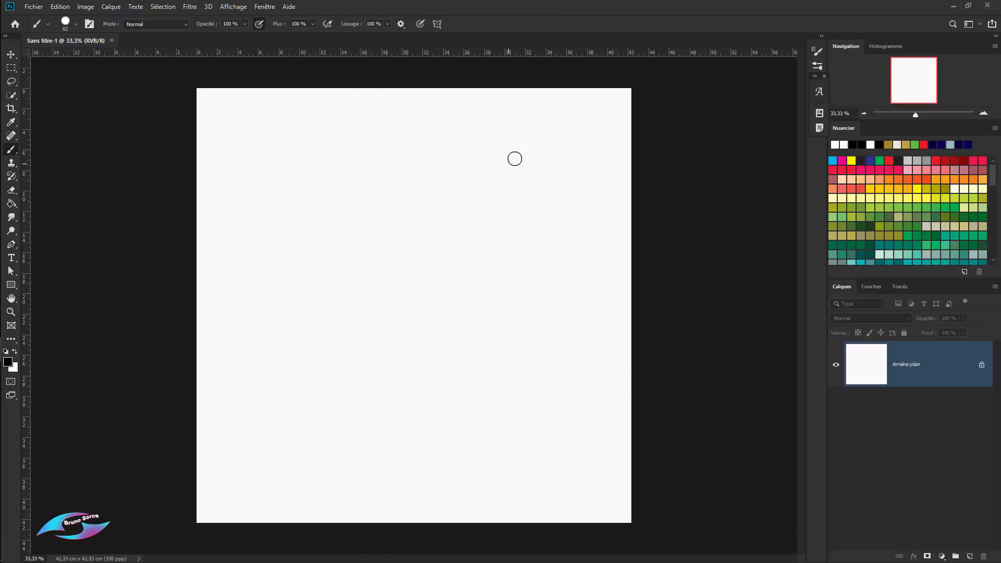
Test the 100% smoothing with three roughly horizontal black strokes across the upper half of the canvas, and undo all three.
click(555, 141)
drag(555, 141, 357, 147)
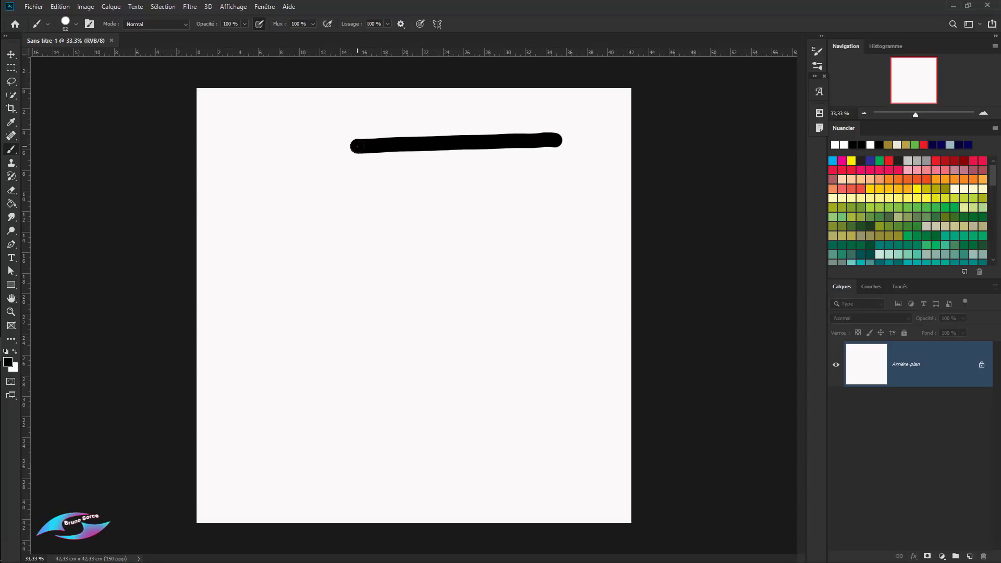
drag(357, 146, 357, 146)
click(263, 185)
mouse_move(264, 185)
mouse_down()
mouse_move(347, 209)
mouse_move(468, 211)
mouse_up()
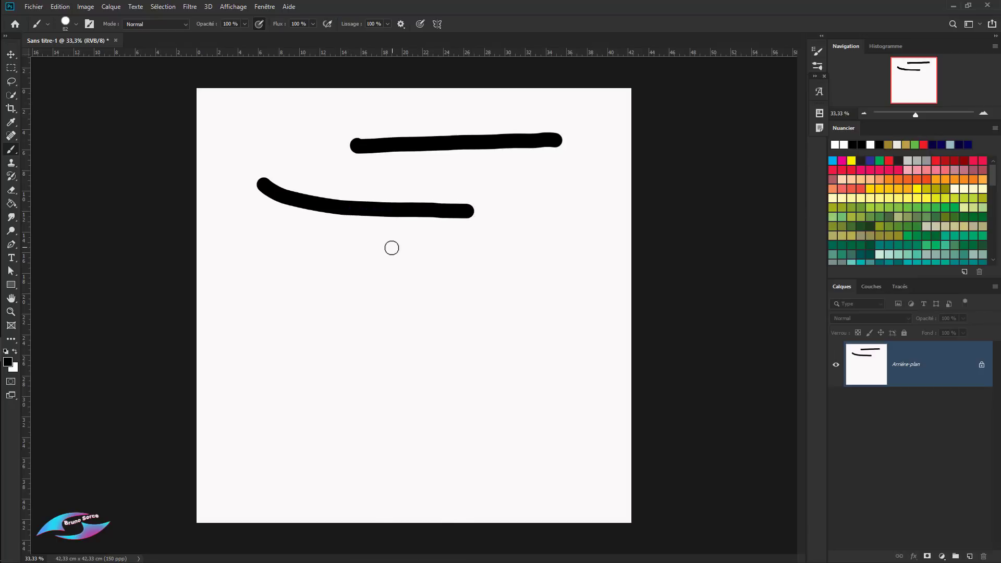
drag(259, 273, 436, 273)
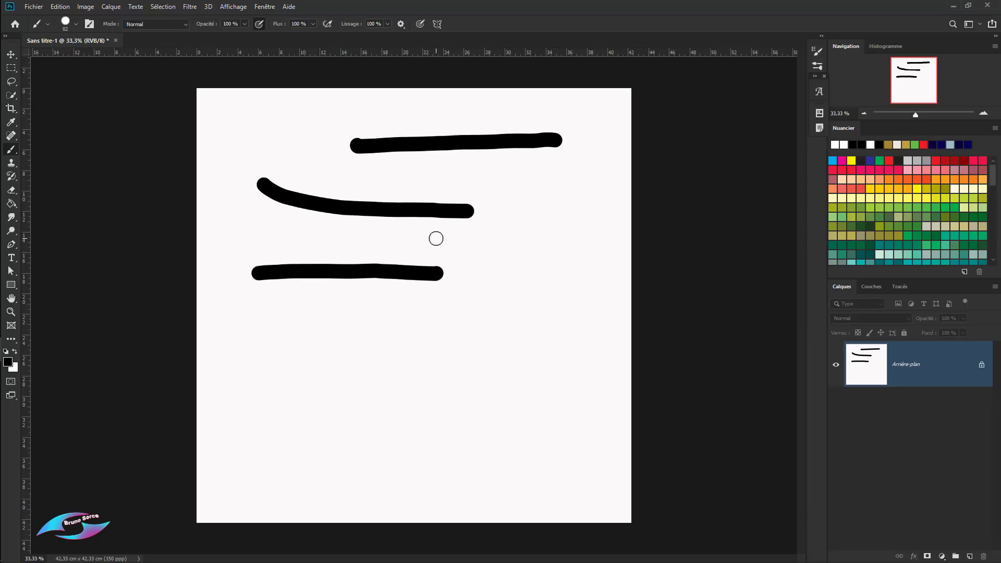
key(ctrl+z)
key(ctrl+z)
key(ctrl+z)
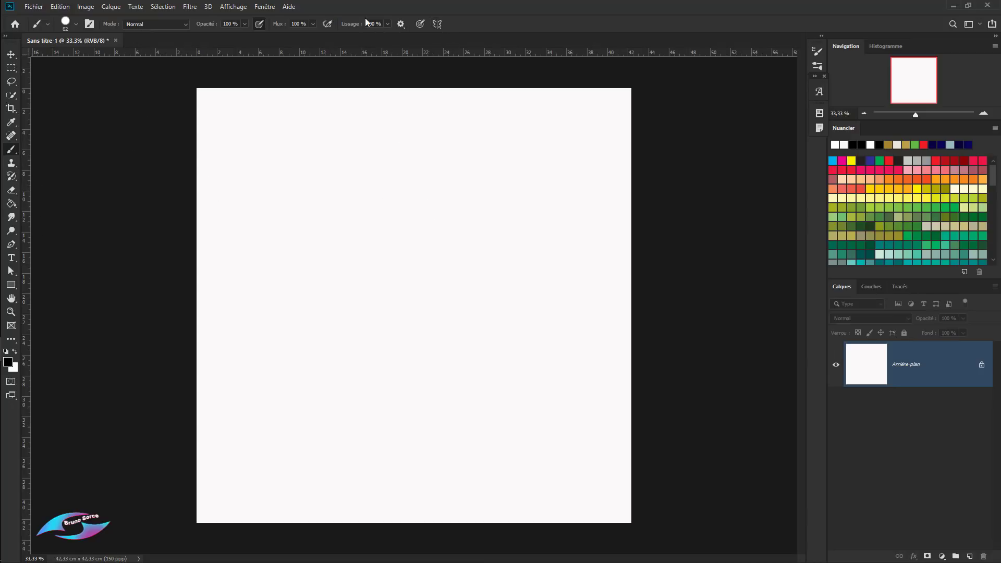
Create a radial paint symmetry with a twelve-ray guide, enlarge the guide to about 106.47% and apply the transformation.
click(437, 24)
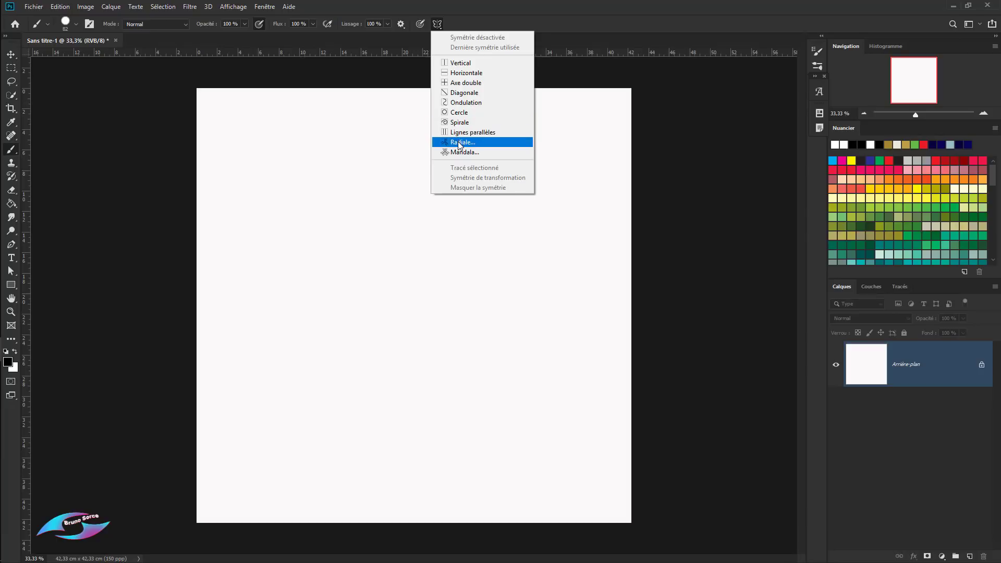
click(459, 142)
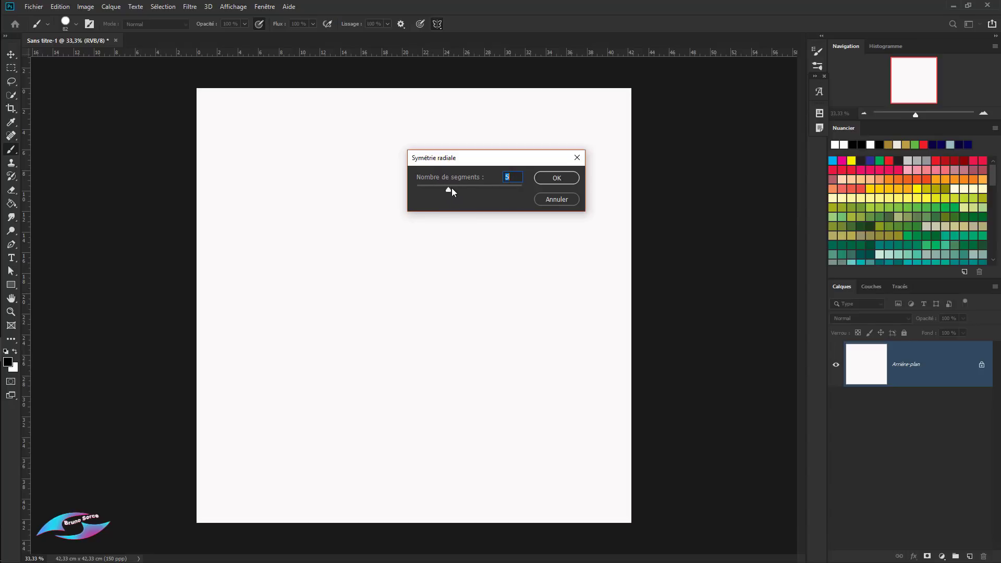
drag(428, 190, 415, 189)
click(556, 178)
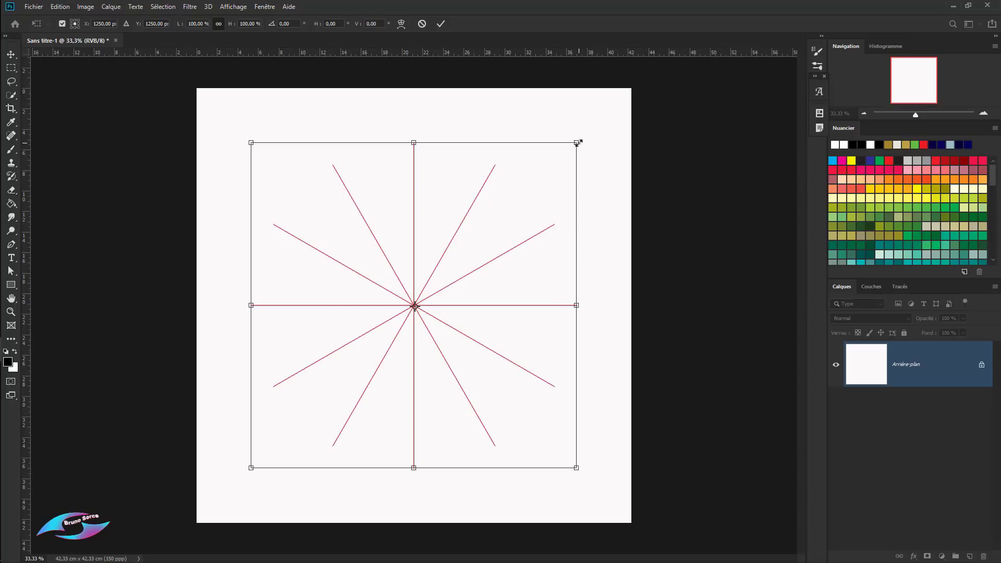
drag(577, 141, 598, 122)
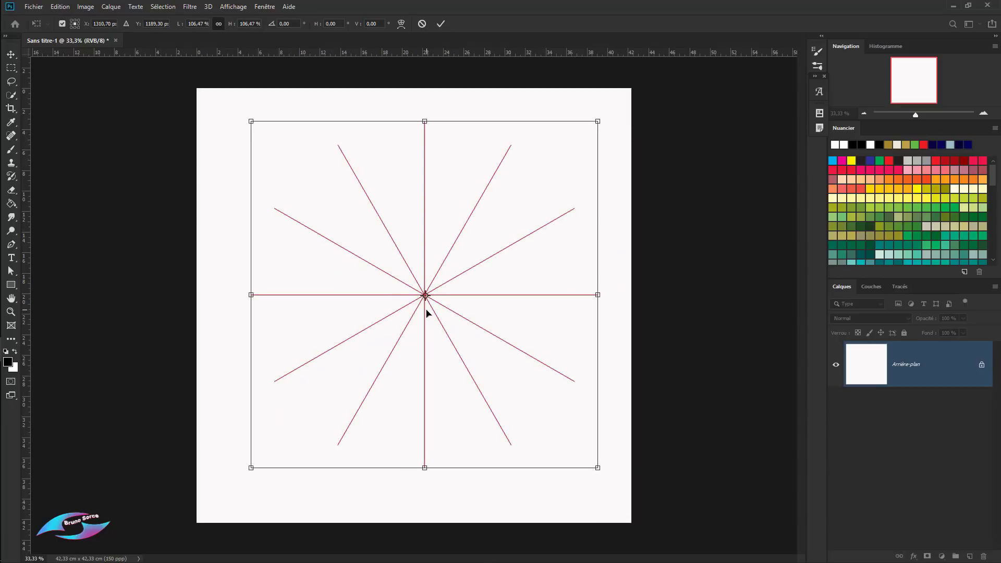
click(440, 24)
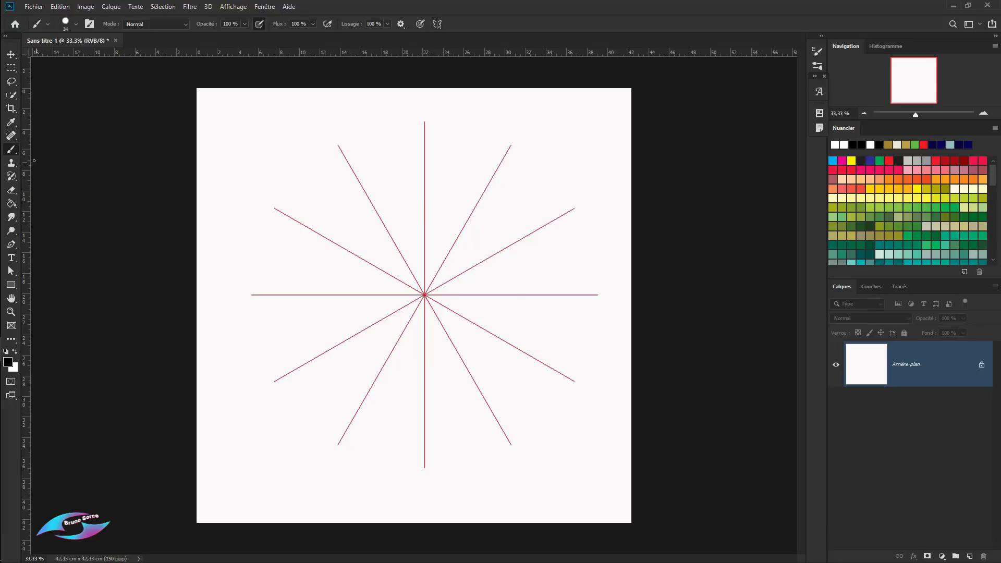
Switch to the Pencil tool and set its tip size to 8 px.
right_click(14, 151)
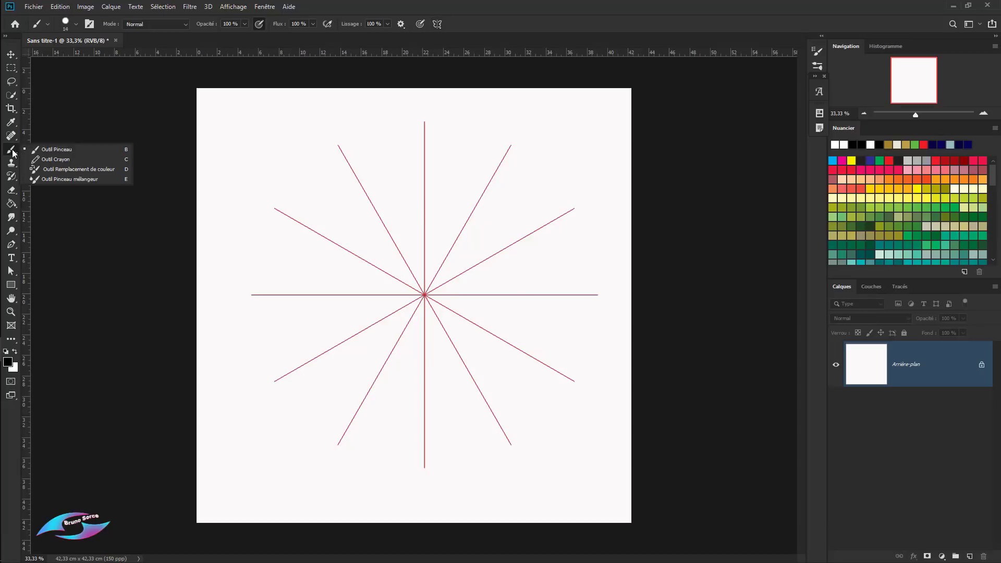
click(47, 160)
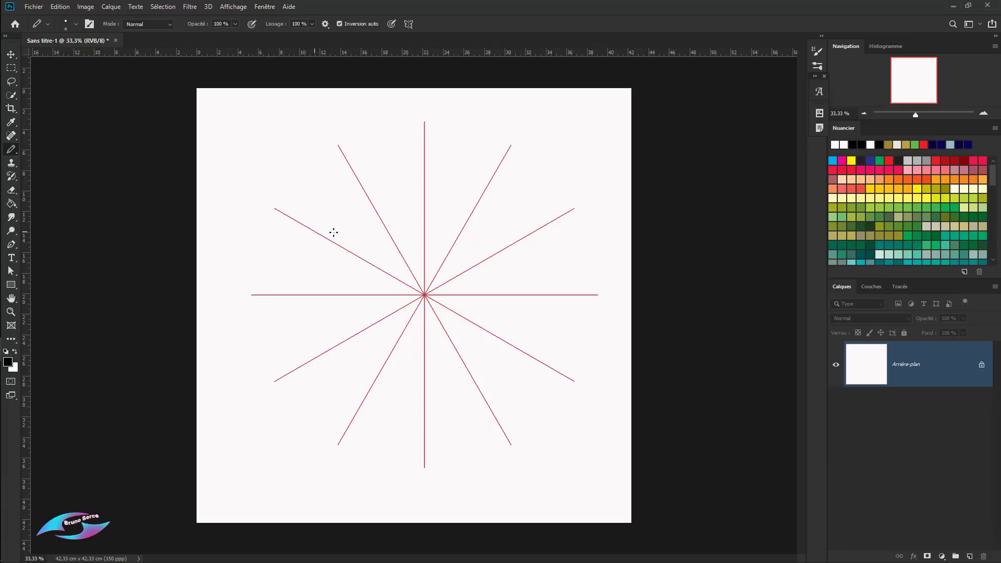
right_click(407, 246)
drag(465, 268, 466, 267)
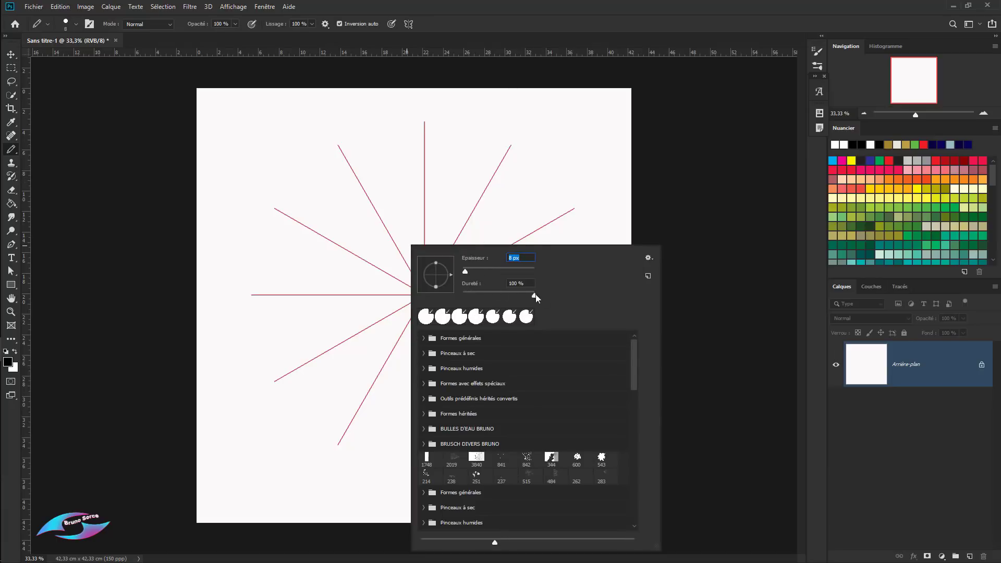
click(519, 35)
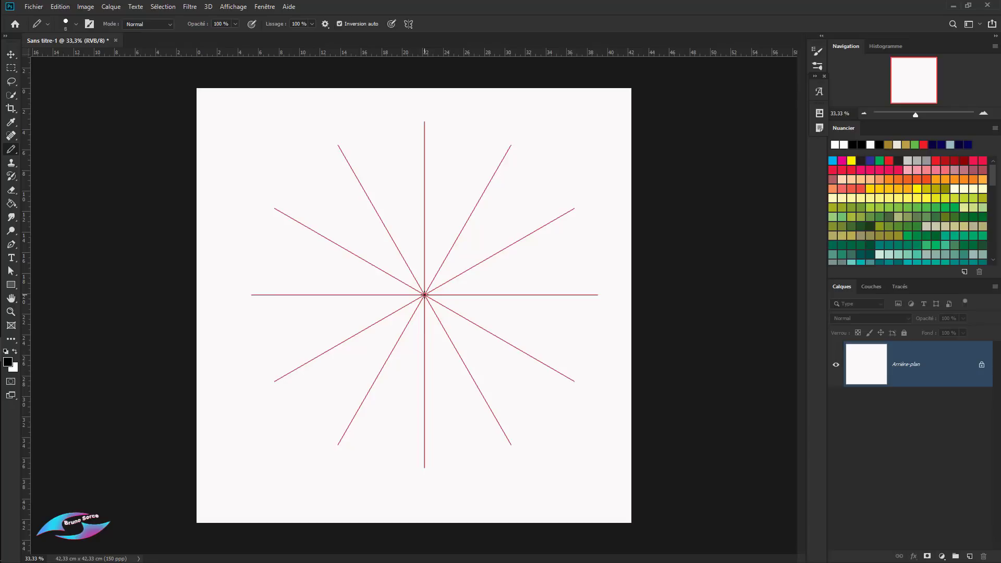
Test the radial symmetry with a looping stroke from the centre and a curling stroke inward from the vertical ray's upper end, undoing each.
mouse_move(420, 292)
mouse_down()
mouse_move(384, 264)
mouse_move(385, 225)
mouse_move(438, 218)
mouse_move(452, 256)
mouse_move(425, 295)
mouse_up()
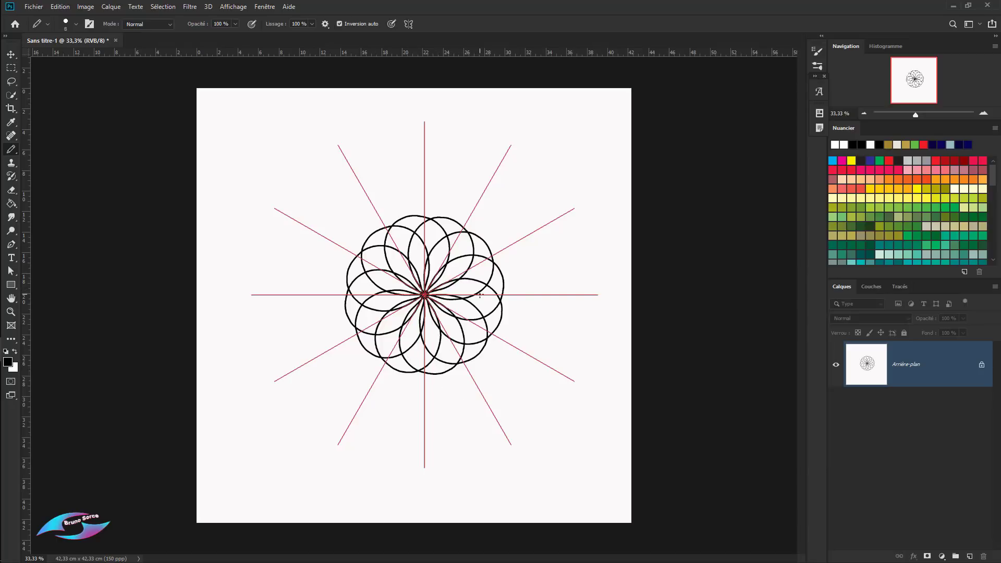
key(ctrl+z)
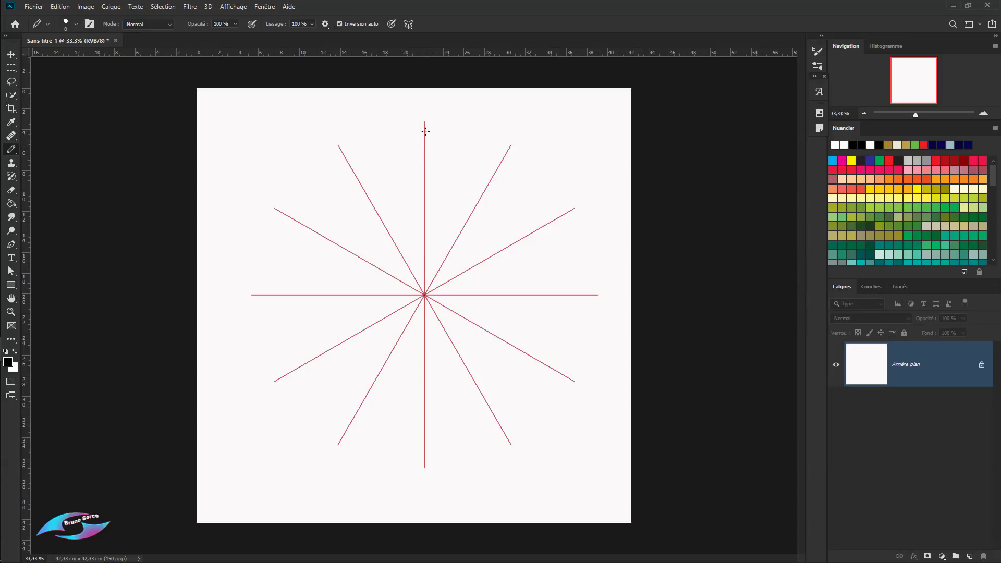
mouse_move(420, 125)
mouse_down()
mouse_move(403, 136)
mouse_move(399, 164)
mouse_move(446, 187)
mouse_move(450, 208)
mouse_move(388, 209)
mouse_move(358, 186)
mouse_move(375, 164)
mouse_move(441, 165)
mouse_move(455, 185)
mouse_move(442, 214)
mouse_move(367, 257)
mouse_move(367, 307)
mouse_move(418, 351)
mouse_move(483, 344)
mouse_move(506, 268)
mouse_move(480, 236)
mouse_move(423, 251)
mouse_move(412, 283)
mouse_move(423, 294)
mouse_move(425, 343)
mouse_move(443, 344)
mouse_move(488, 324)
mouse_move(493, 261)
mouse_move(446, 244)
mouse_move(417, 268)
mouse_move(425, 294)
mouse_up()
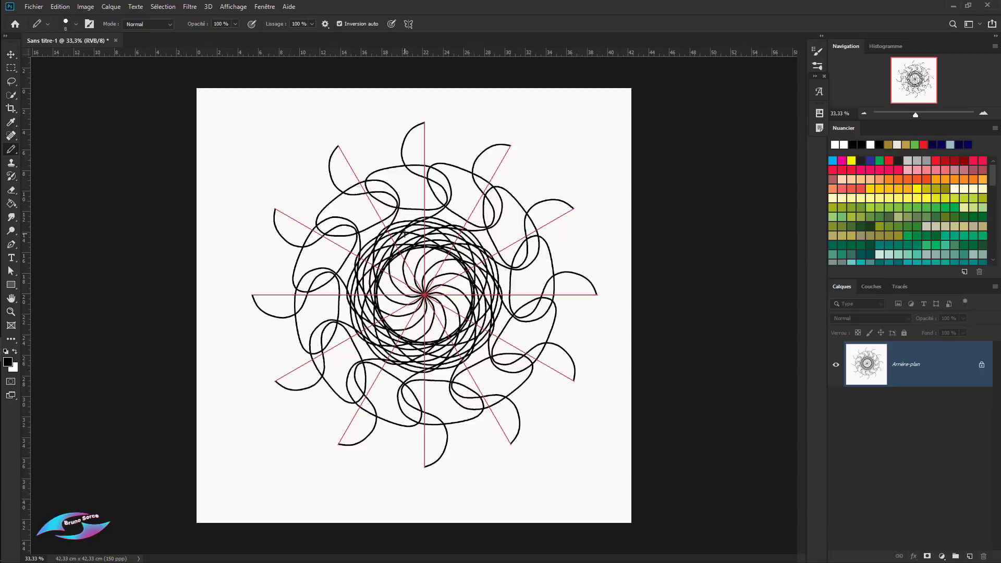
key(ctrl+z)
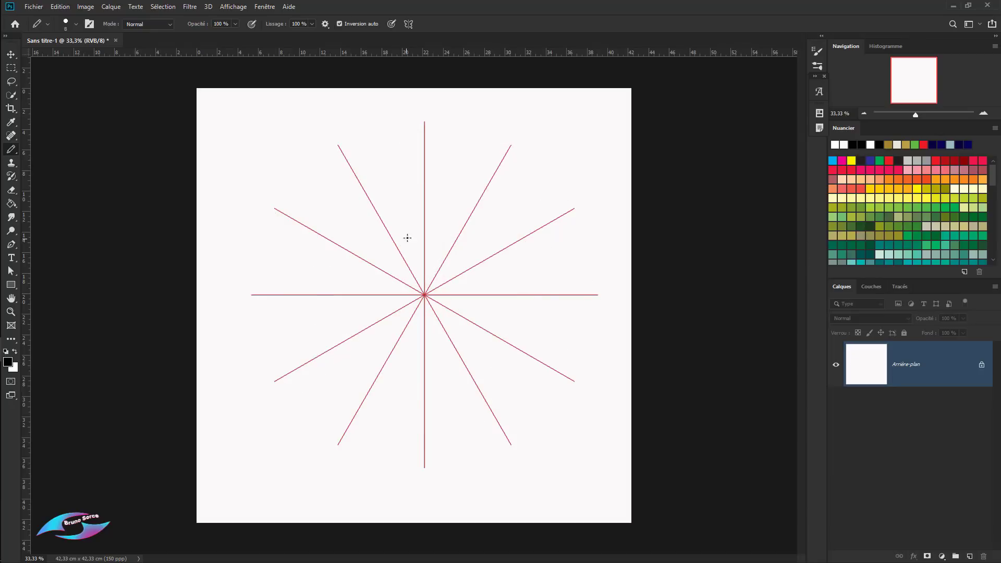
Create a mandala paint symmetry with a ten-ray guide and apply the guide's transformation at 100% size.
click(407, 25)
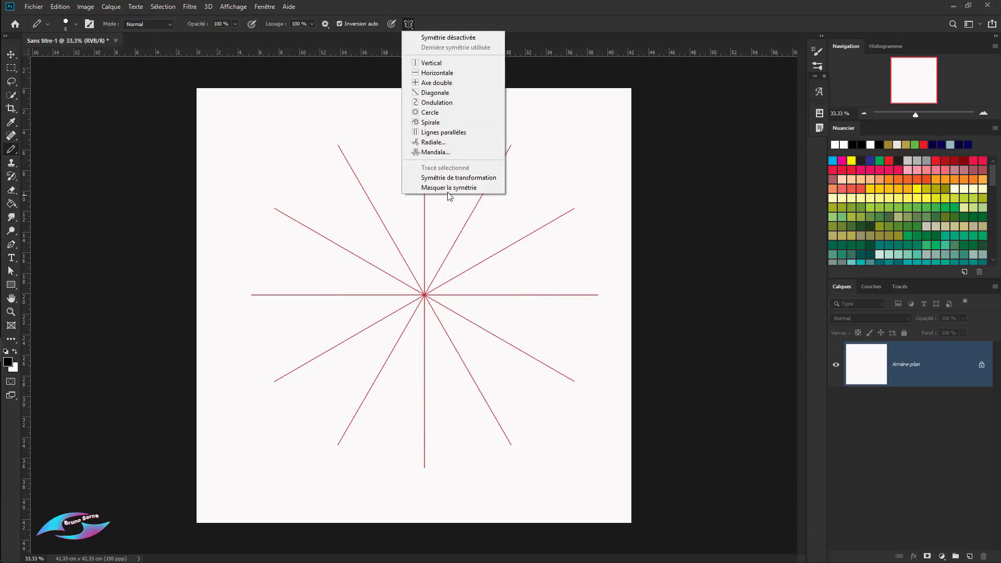
click(441, 153)
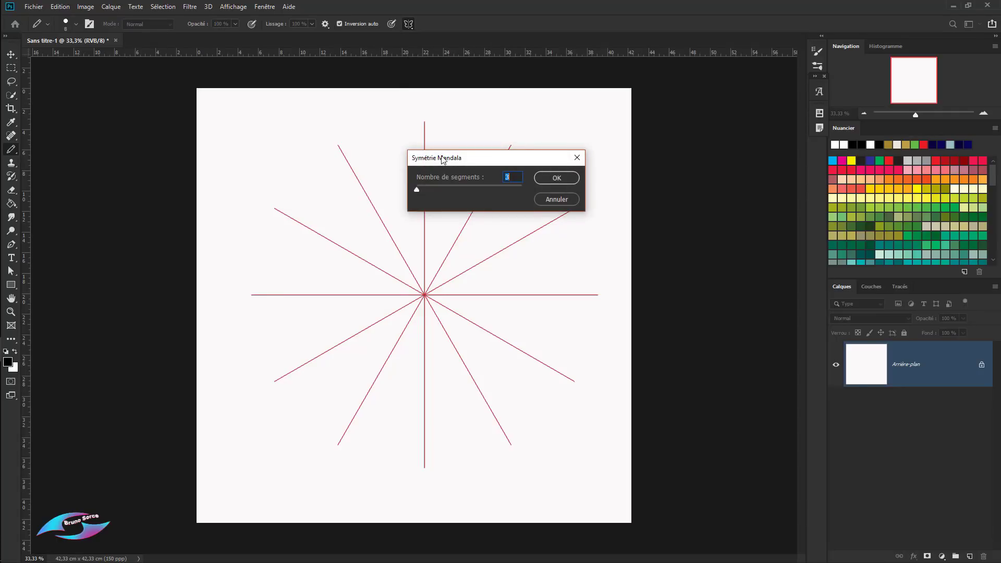
drag(416, 190, 507, 191)
click(555, 178)
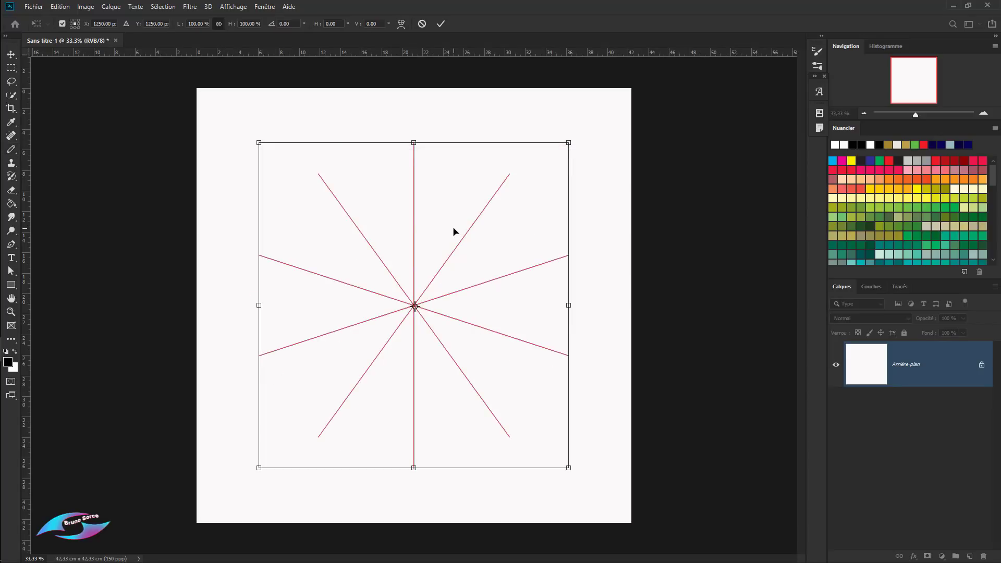
key(Return)
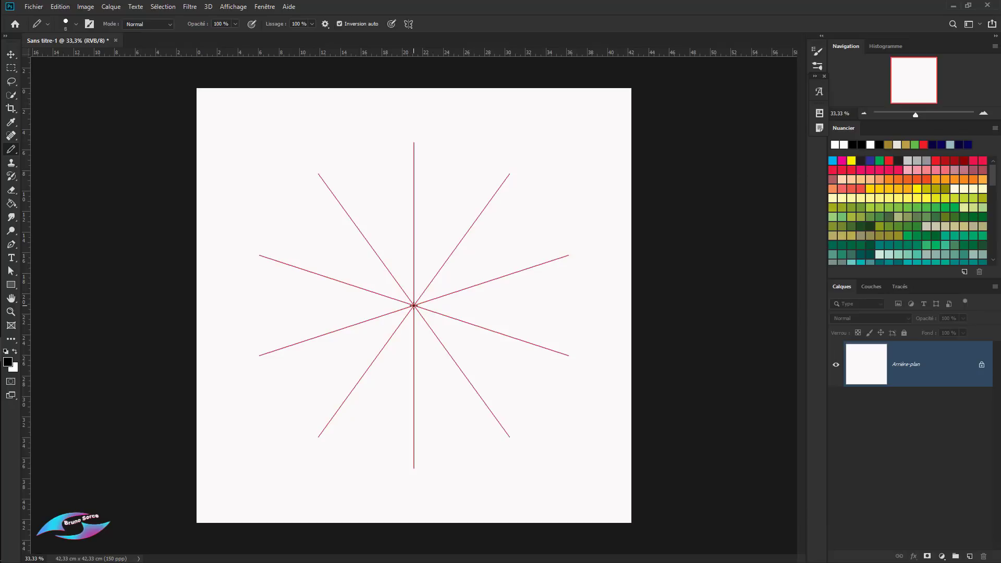
Test the mandala symmetry with a large looping stroke from the centre, undo it, and draw a pointed petal around the vertical ray.
mouse_move(414, 306)
mouse_down()
mouse_move(347, 257)
mouse_move(360, 200)
mouse_move(440, 202)
mouse_move(528, 287)
mouse_move(498, 384)
mouse_move(290, 377)
mouse_move(222, 253)
mouse_move(259, 185)
mouse_move(317, 165)
mouse_move(472, 170)
mouse_move(502, 188)
mouse_move(503, 226)
mouse_move(482, 266)
mouse_move(418, 296)
mouse_move(251, 216)
mouse_move(259, 203)
mouse_move(286, 182)
mouse_move(326, 171)
mouse_move(473, 176)
mouse_move(498, 194)
mouse_move(494, 241)
mouse_move(483, 260)
mouse_move(413, 305)
mouse_up()
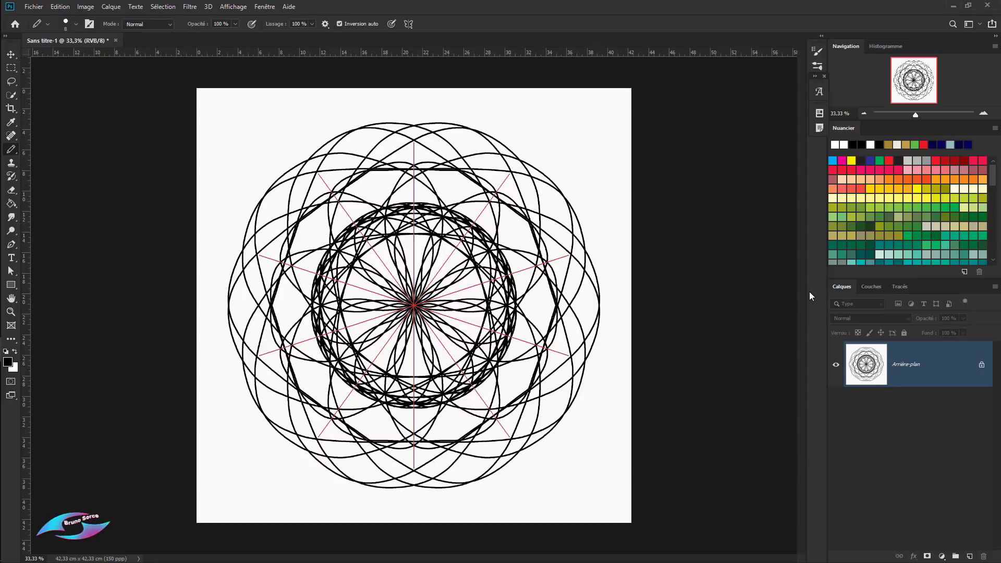
key(ctrl+z)
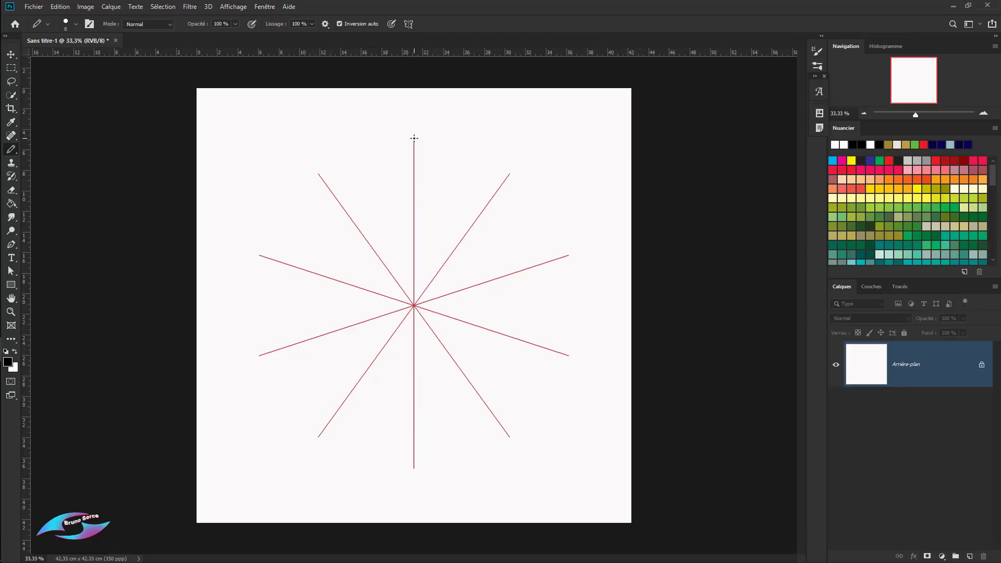
mouse_move(413, 145)
mouse_down()
mouse_move(400, 209)
mouse_move(414, 305)
mouse_up()
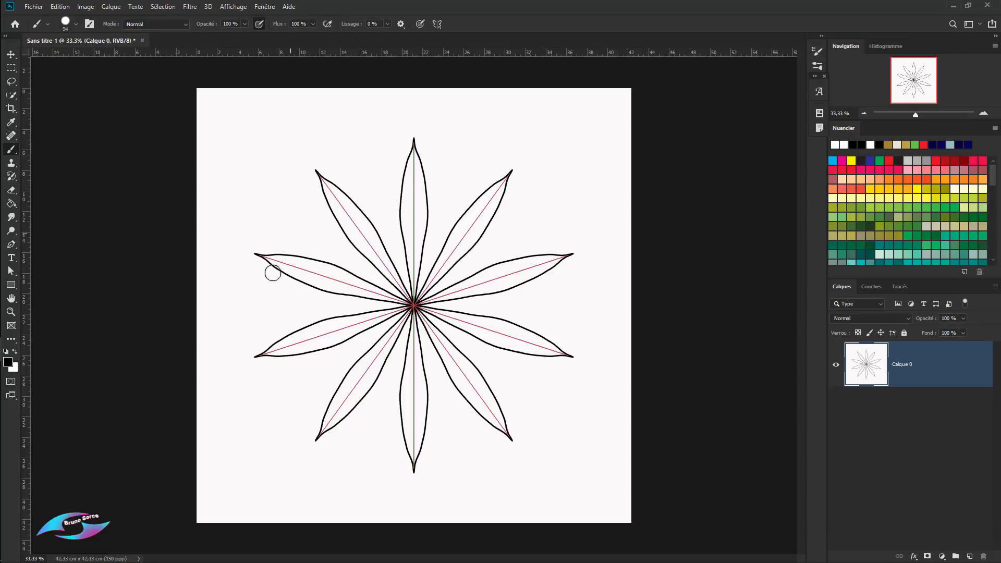
Paint a ring of black dots beside the petals with the 94 px brush, try red dots inside it, and undo the red ones.
click(436, 169)
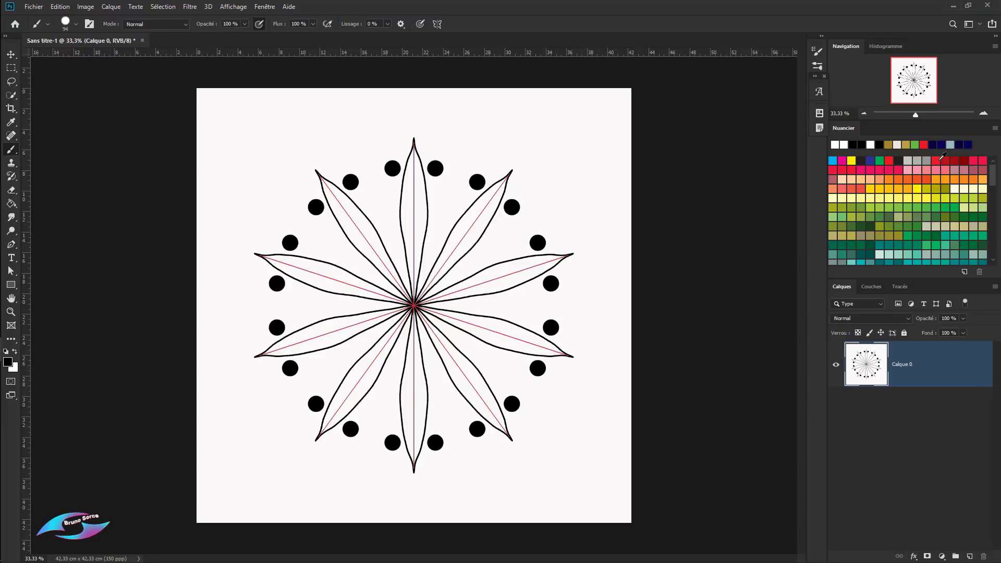
click(938, 160)
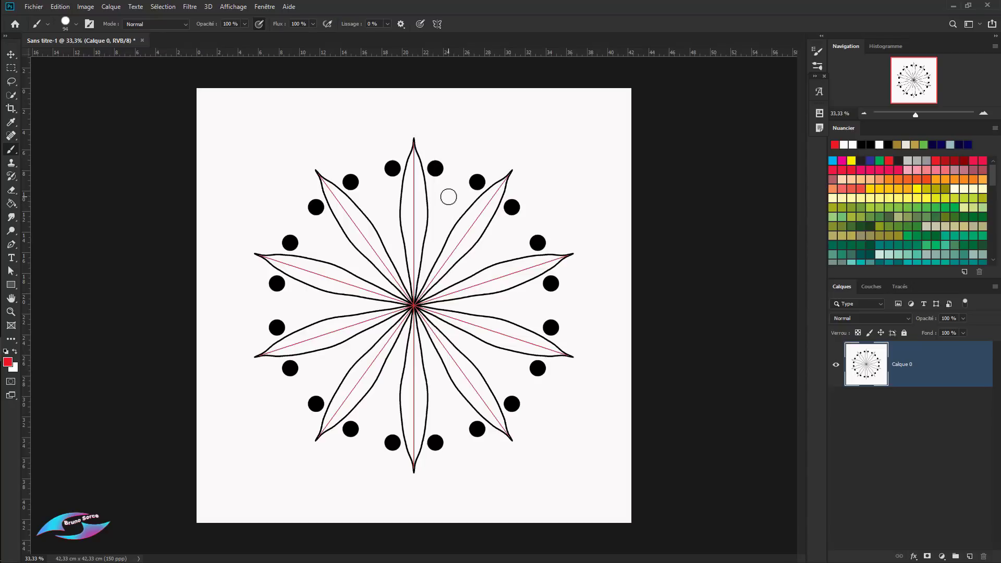
click(448, 197)
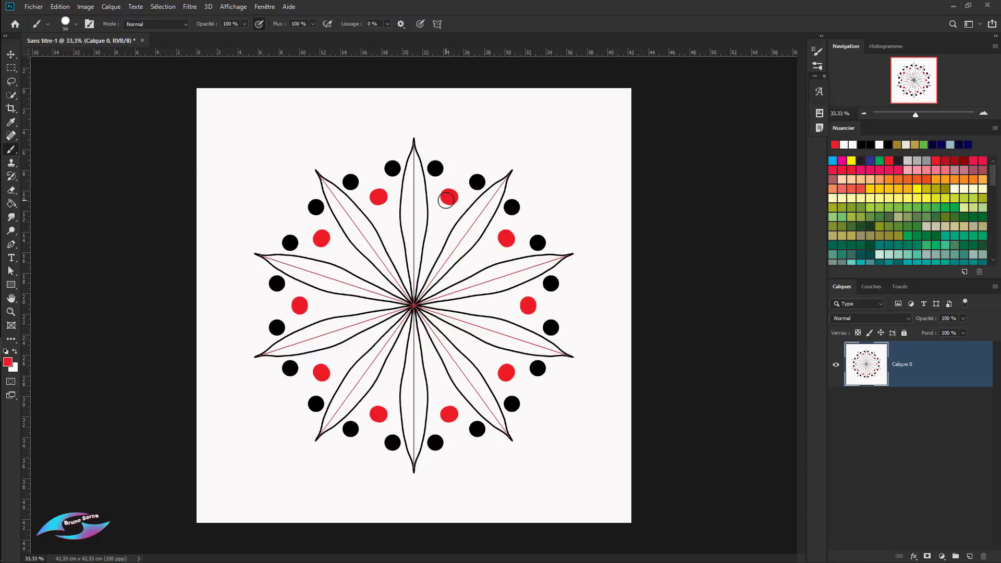
key(ctrl+z)
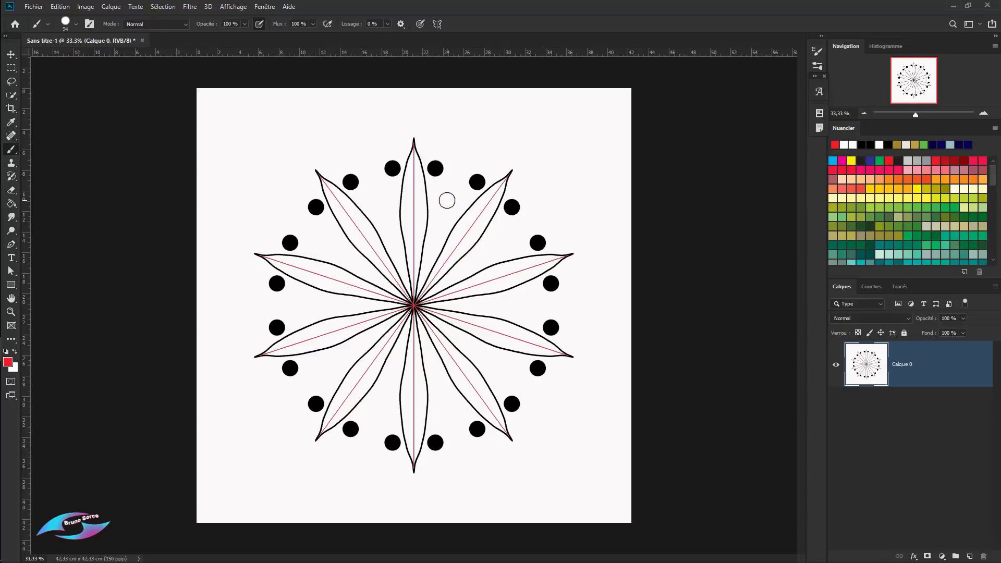
Enlarge the brush to 136 px, undo a trial red stroke, and paint a ring of red dots outside the black dots.
drag(446, 201, 449, 205)
drag(457, 149, 469, 151)
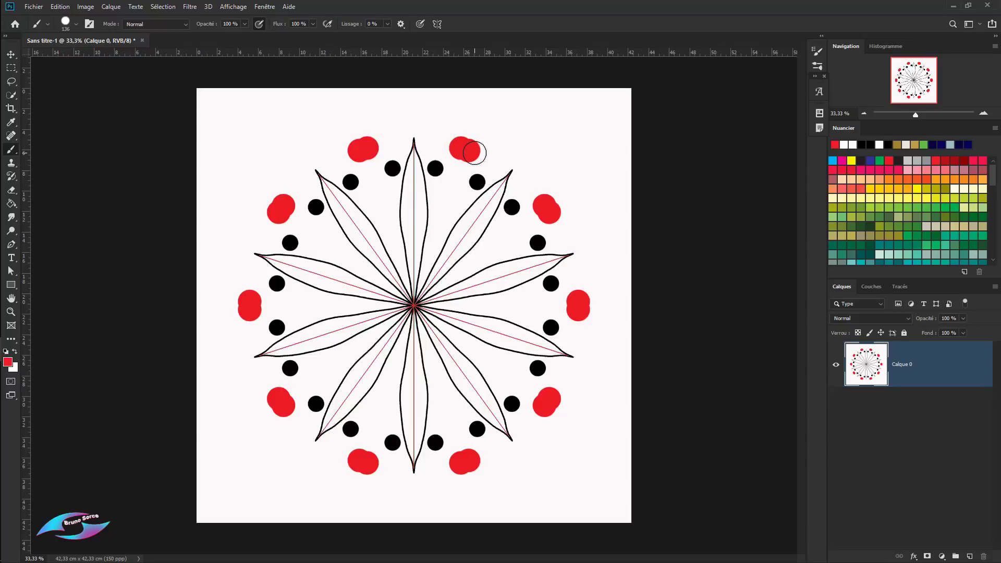
key(ctrl+z)
click(446, 144)
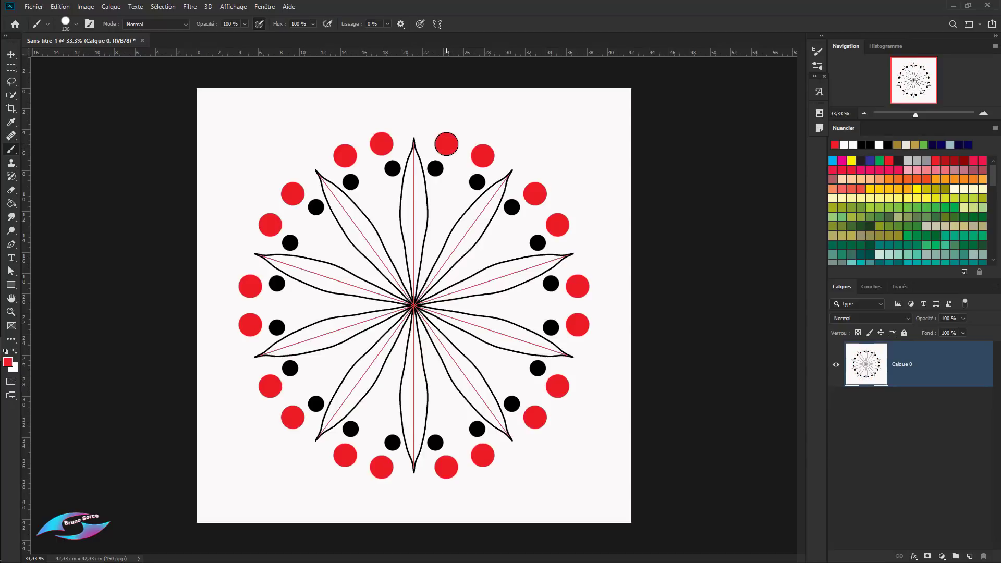
Reduce the brush to 64 px and paint two red dots along the centre line of each petal.
drag(428, 252, 422, 255)
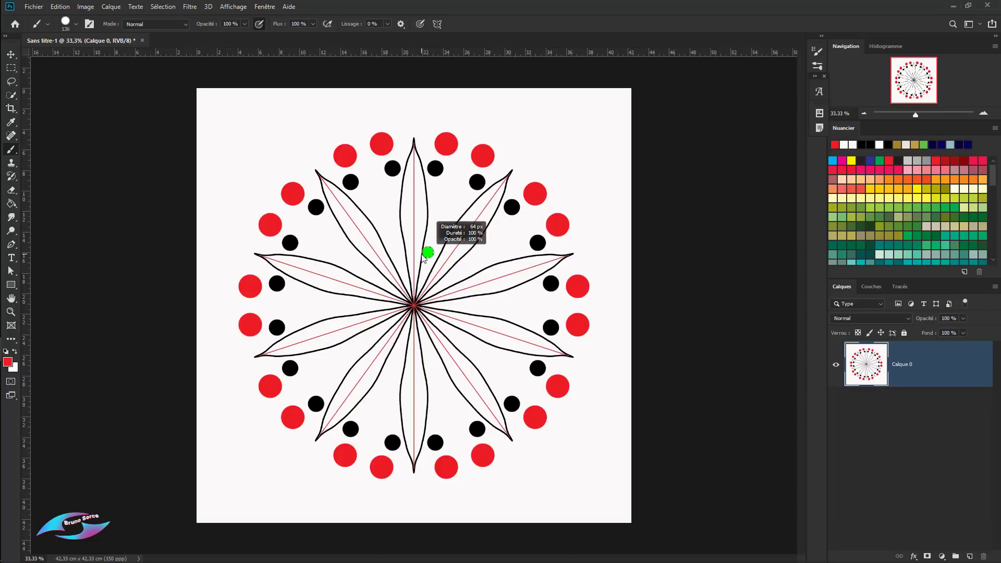
click(414, 237)
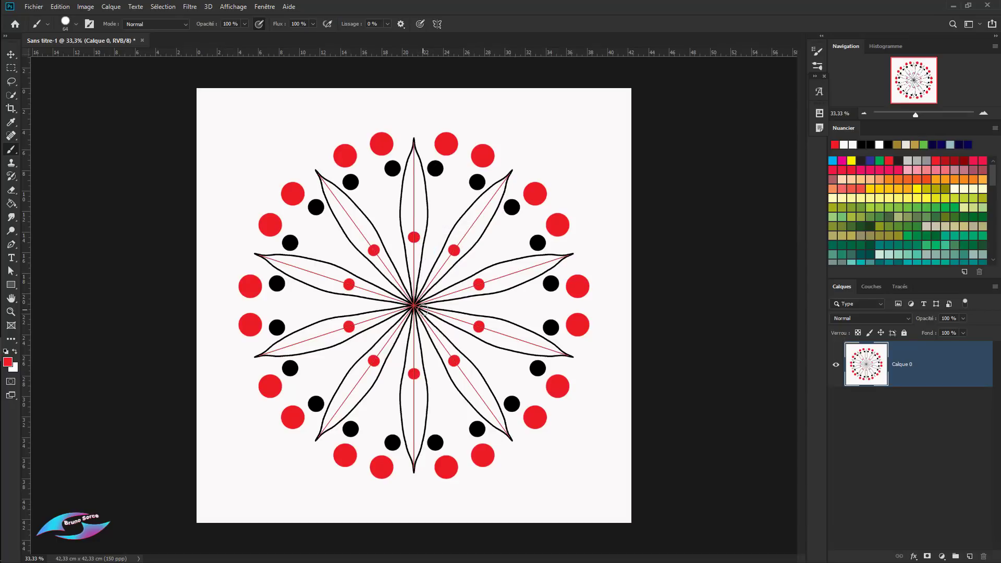
click(414, 201)
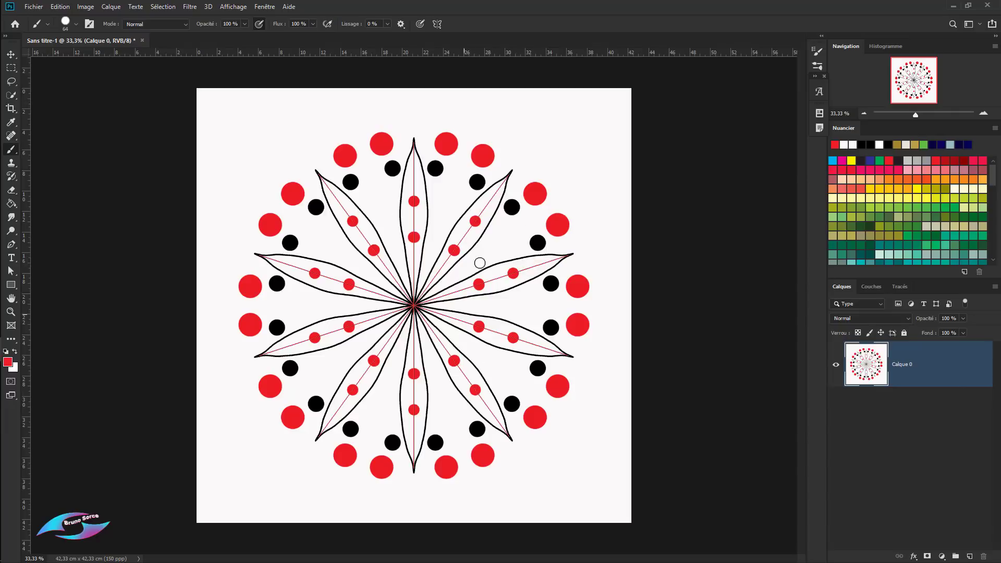
Undo all the mandala painting back to the blank canvas, keeping the ten-ray guide.
key(ctrl+z)
key(ctrl+z)
key(ctrl+z)
key(ctrl+z)
key(ctrl+z)
key(ctrl+z)
key(ctrl+z)
key(ctrl+z)
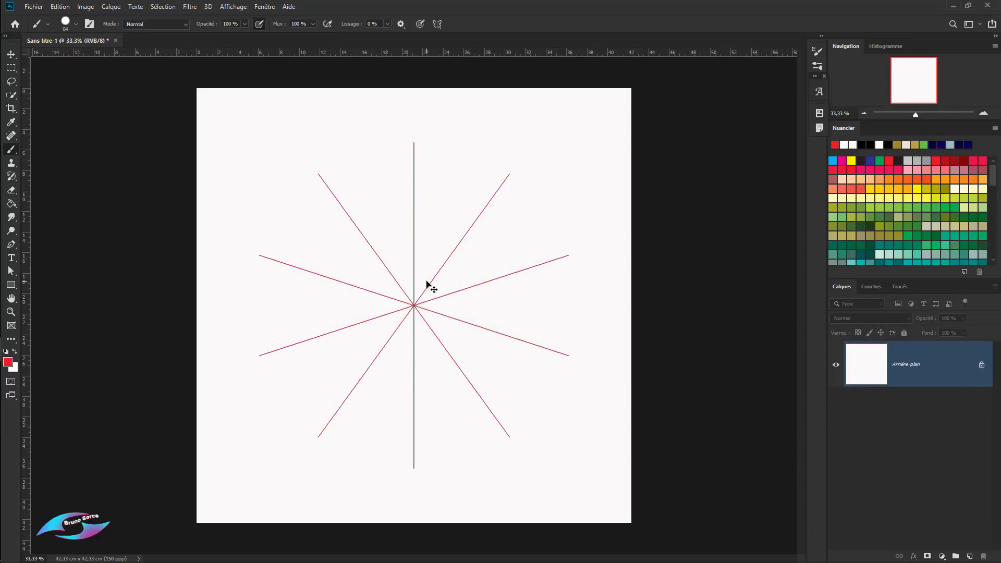
Set the brush to 17 px with 100% smoothing, test red mandala strokes around the centre, and undo them.
right_click(424, 290)
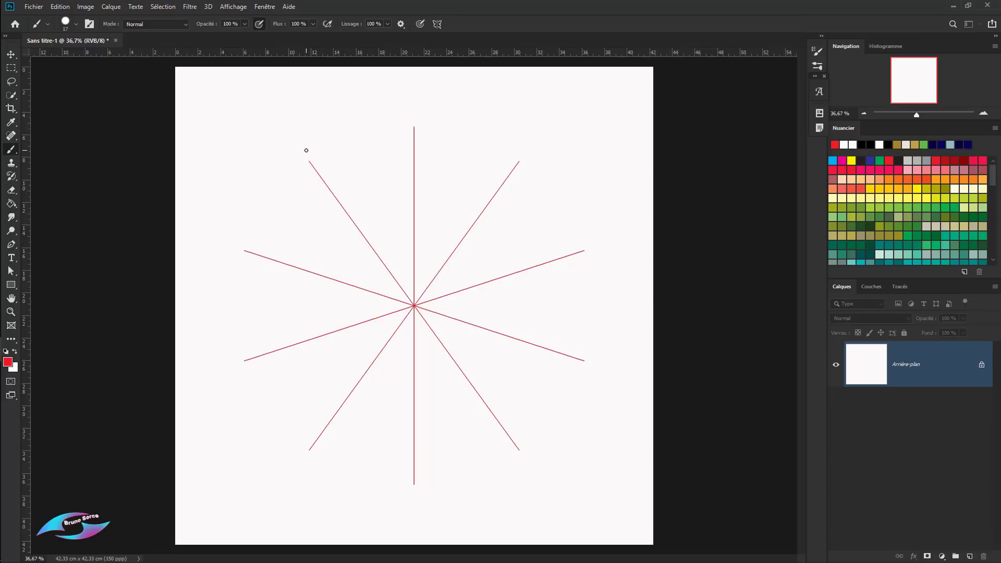
mouse_move(299, 146)
mouse_down()
mouse_move(352, 121)
mouse_move(424, 124)
mouse_move(454, 158)
mouse_move(326, 237)
mouse_move(327, 303)
mouse_move(393, 347)
mouse_move(459, 351)
mouse_move(487, 315)
mouse_move(473, 266)
mouse_move(385, 292)
mouse_move(396, 318)
mouse_move(414, 307)
mouse_move(370, 296)
mouse_move(432, 240)
mouse_move(466, 258)
mouse_move(479, 297)
mouse_move(466, 335)
mouse_move(443, 342)
mouse_move(437, 323)
mouse_move(398, 297)
mouse_move(424, 241)
mouse_move(402, 192)
mouse_move(450, 298)
mouse_move(514, 313)
mouse_move(333, 318)
mouse_move(386, 271)
mouse_move(413, 306)
mouse_up()
key(ctrl+z)
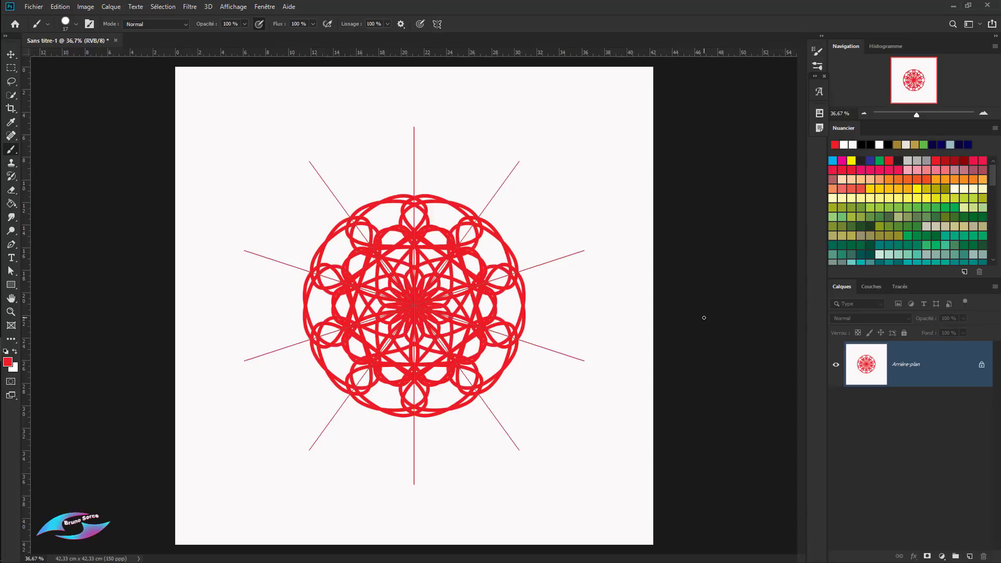
key(ctrl+z)
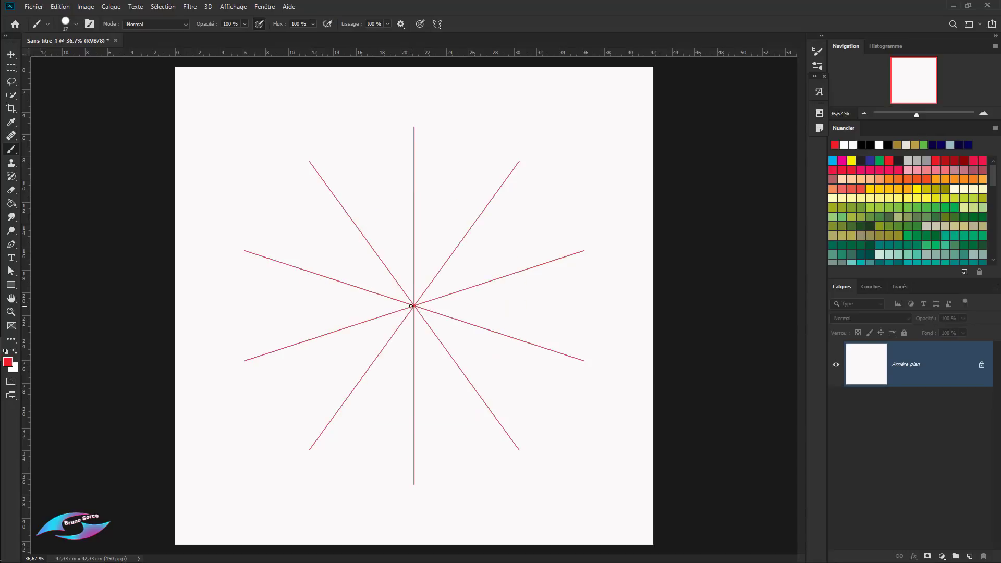
Draw a red ornamental arm outward from the centre, and loop a near-black curve from beside its outer tip back to the centre.
mouse_move(413, 302)
mouse_down()
mouse_move(402, 271)
mouse_move(384, 266)
mouse_move(396, 246)
mouse_up()
mouse_move(378, 236)
mouse_down()
mouse_move(375, 218)
mouse_move(399, 195)
mouse_move(368, 193)
mouse_move(399, 187)
mouse_move(384, 180)
mouse_move(398, 173)
mouse_move(369, 166)
mouse_move(357, 133)
mouse_up()
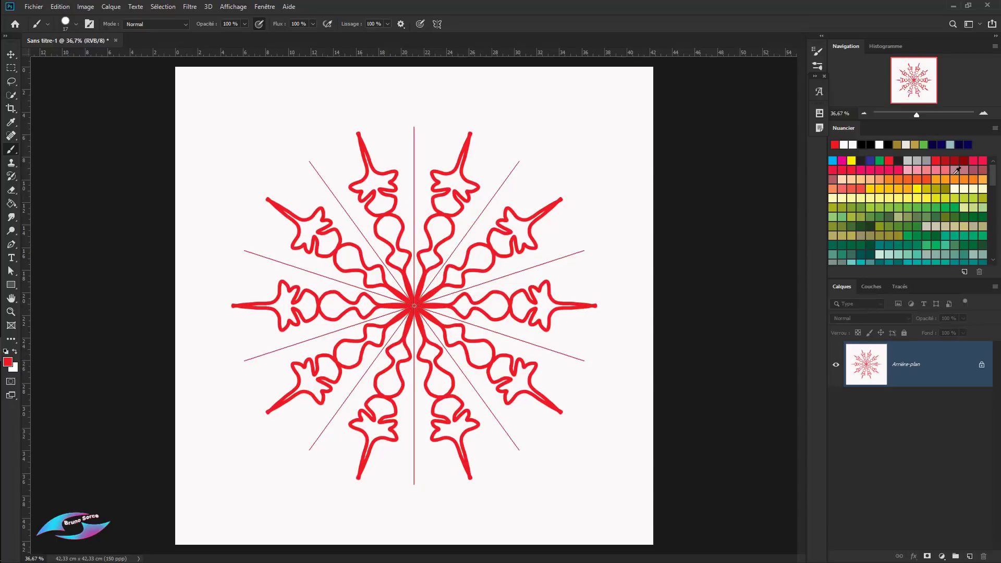
click(898, 159)
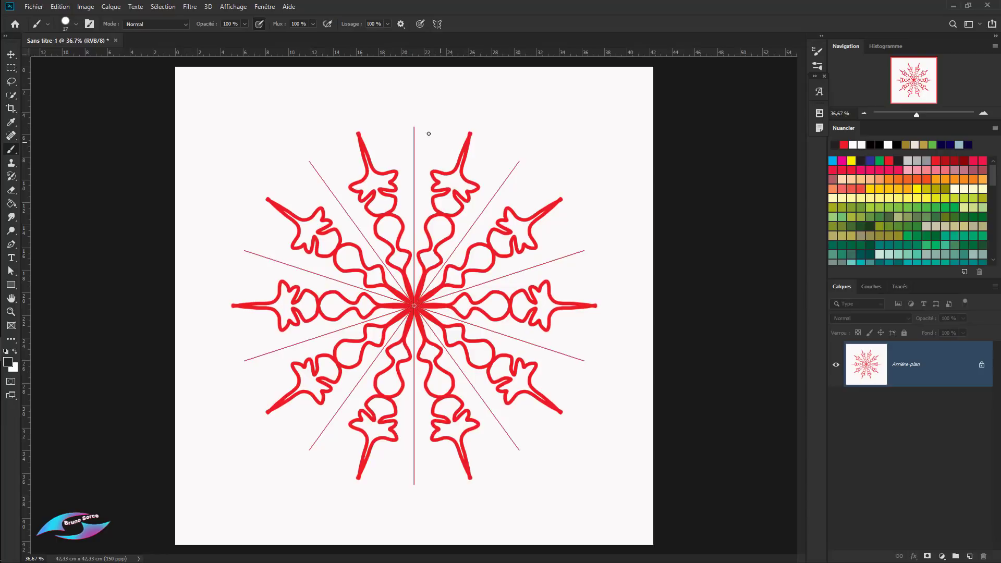
mouse_move(456, 128)
mouse_down()
mouse_move(484, 166)
mouse_move(488, 207)
mouse_move(466, 228)
mouse_move(387, 257)
mouse_move(375, 290)
mouse_move(413, 307)
mouse_up()
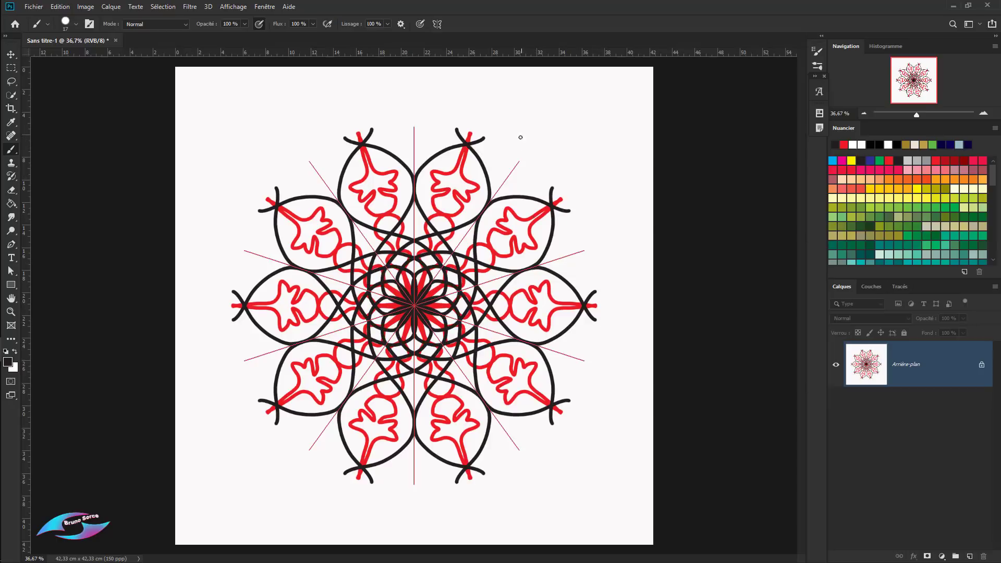
Dab the brush just beyond the motif's outer tip and above the upper end of the vertical ray.
click(472, 116)
click(478, 118)
click(413, 114)
click(416, 114)
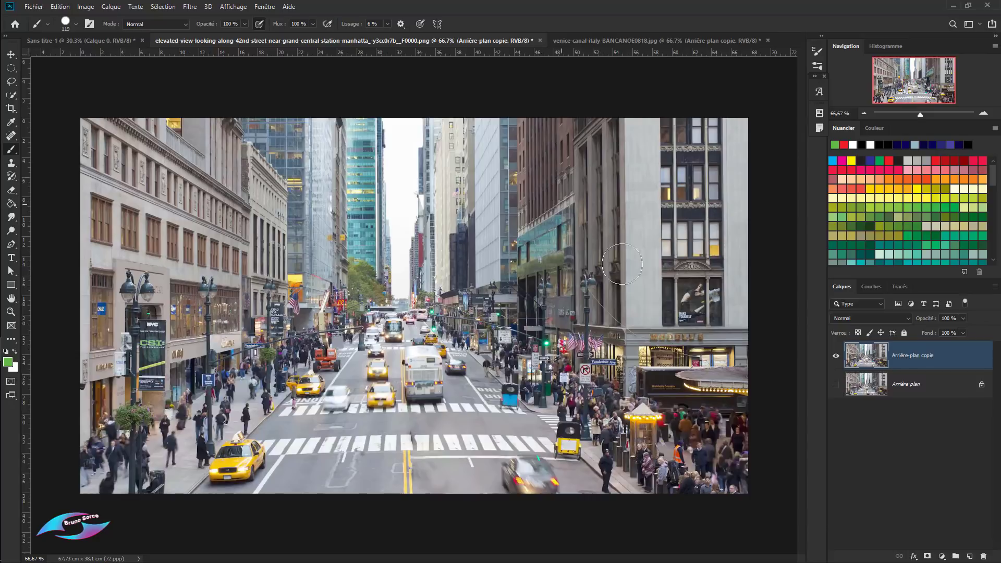
Paint nine separate green dots over the buildings and street on the Arrière-plan copie layer of the 42nd Street photo.
click(496, 182)
click(344, 182)
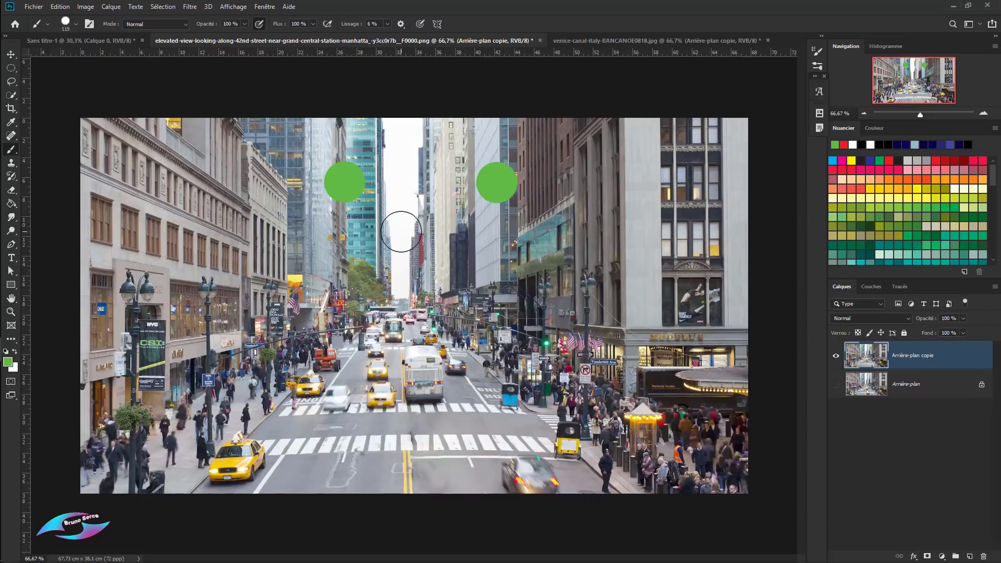
click(401, 231)
click(425, 172)
click(565, 325)
click(314, 356)
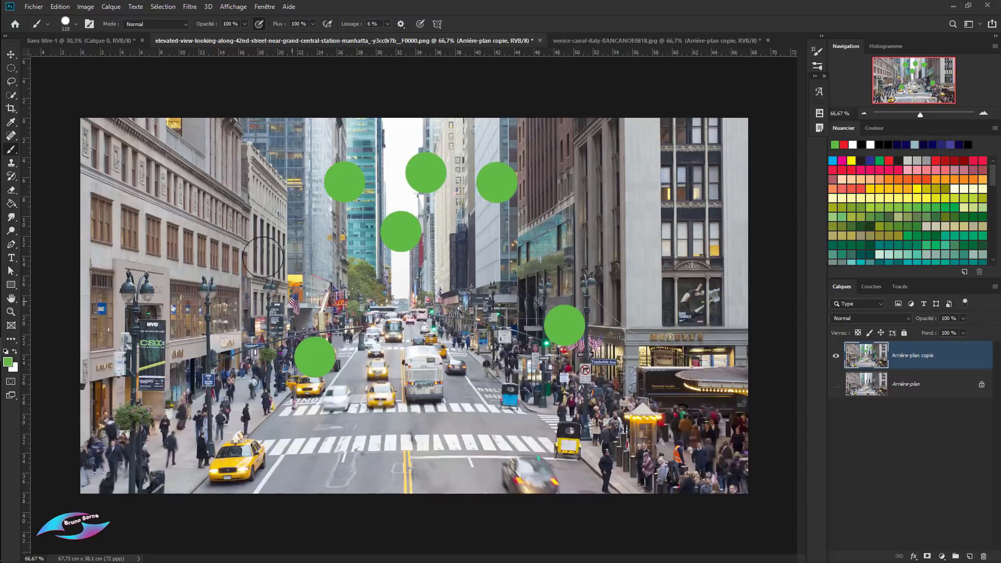
click(249, 242)
click(411, 348)
click(495, 270)
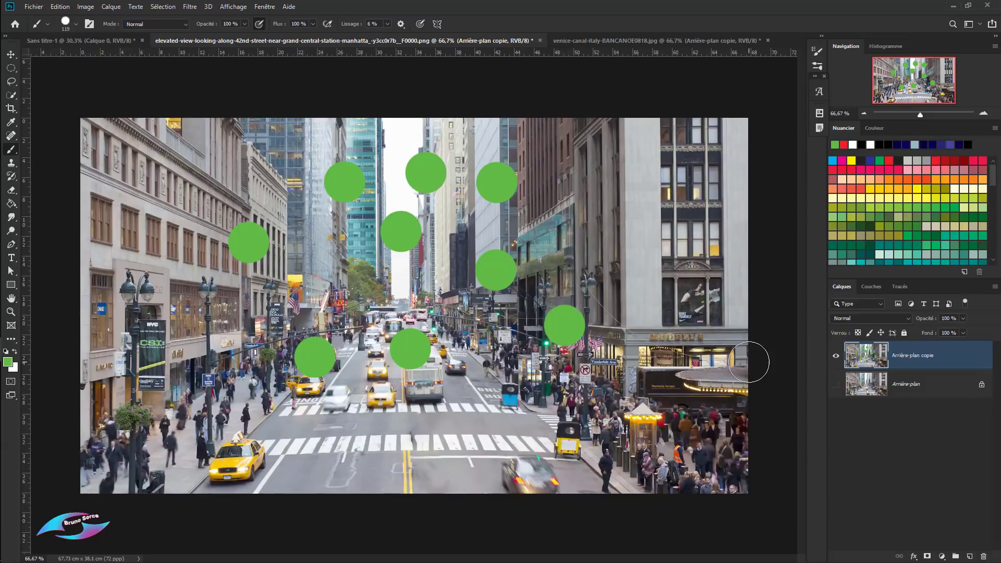
Undo the green dots one after another until only the first one remains.
key(ctrl+z)
key(ctrl+z)
key(ctrl+z)
key(ctrl+z)
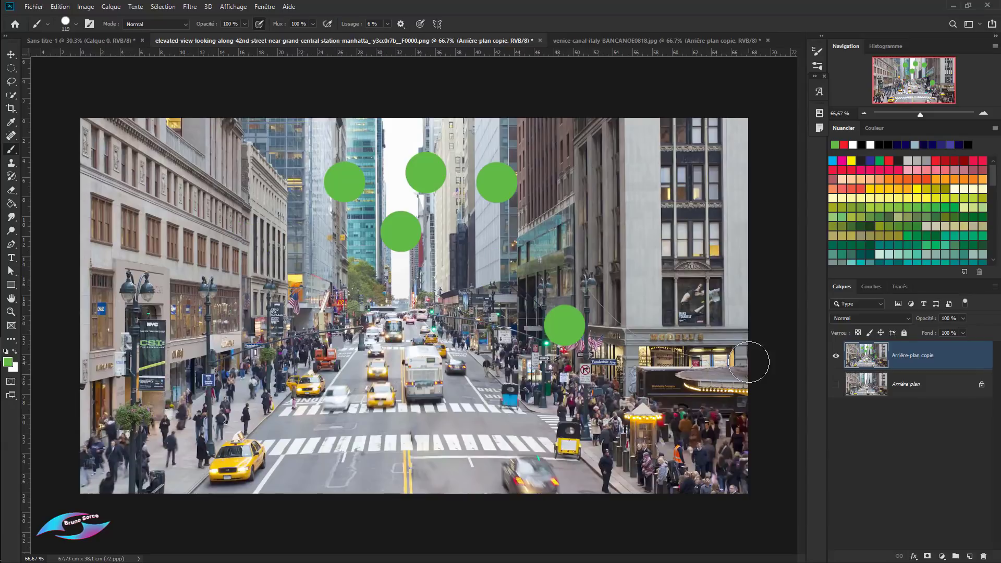
key(ctrl+z)
key(ctrl+z)
key(ctrl+z)
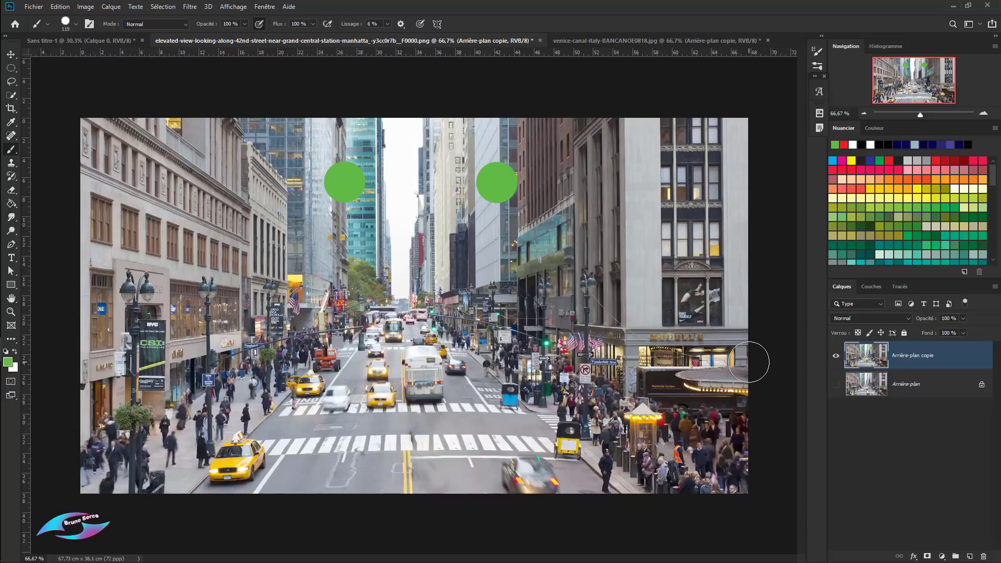
key(ctrl+z)
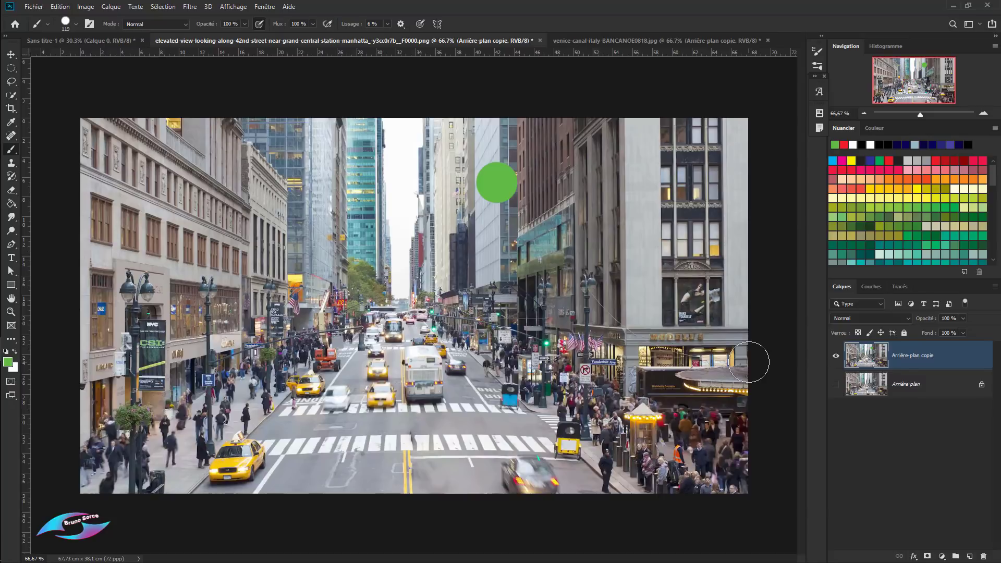
Redo the undone green dots one at a time, starting with the one on the teal building.
key(ctrl+shift+z)
key(ctrl+shift+z)
key(ctrl+shift+z)
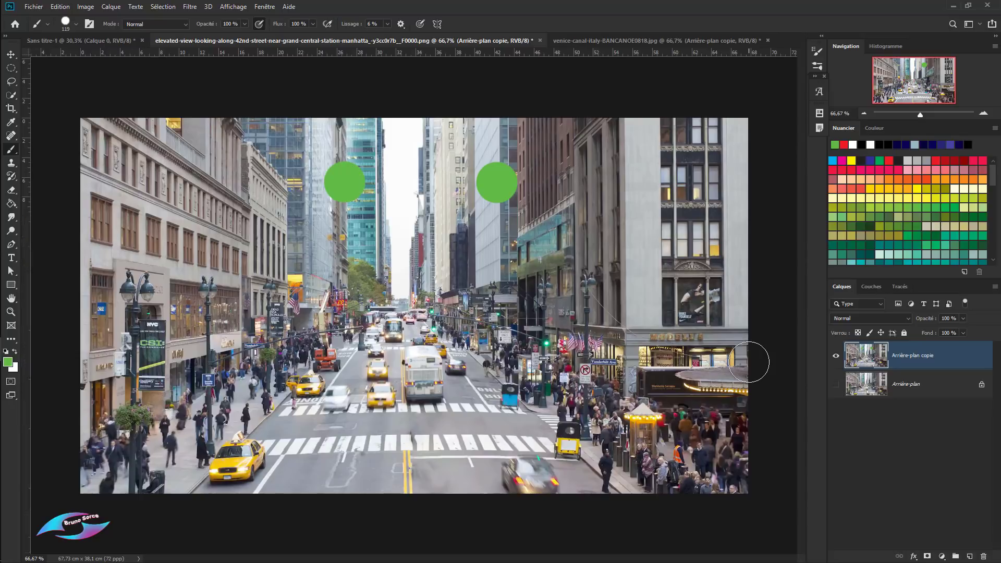
Redo the remaining green dots one by one until all nine are back on the 42nd Street photo.
key(ctrl+shift+z)
key(ctrl+shift+z)
key(ctrl+shift+z)
key(ctrl+shift+z)
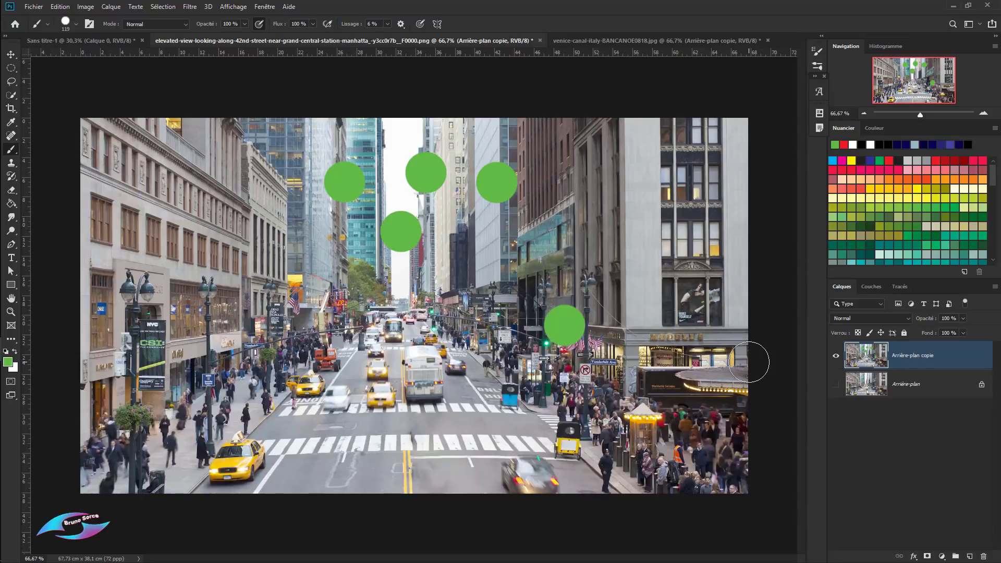
key(ctrl+shift+z)
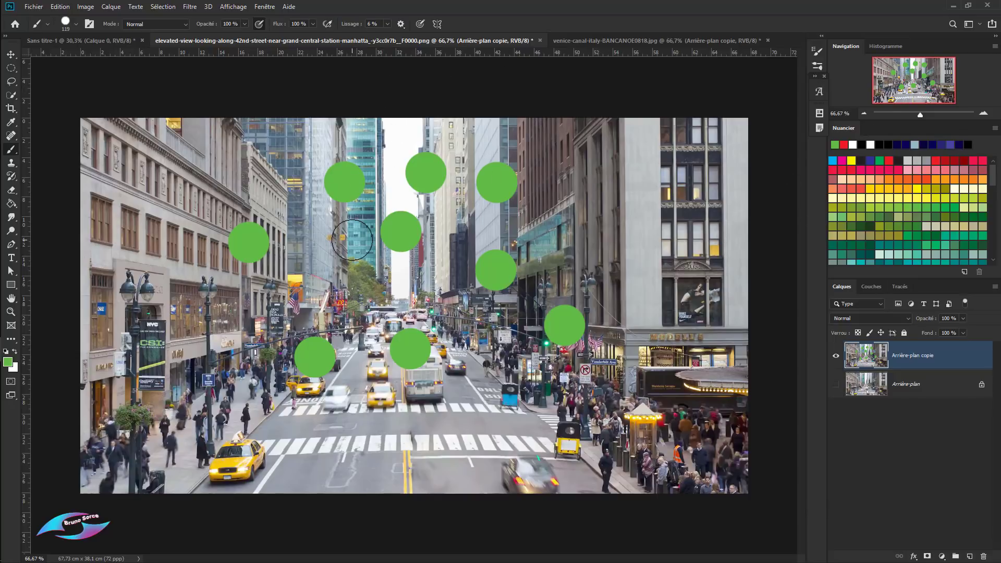
Set the foreground colour to ochre with the Couleur colour wheel, at hue 45°, saturation 72% and brightness 63%, and close the wheel.
click(265, 7)
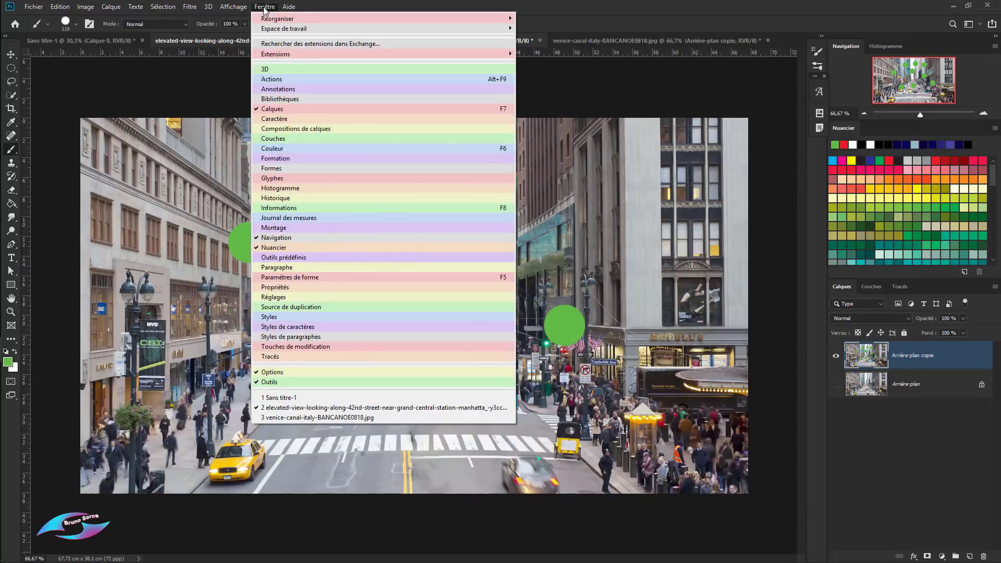
click(271, 150)
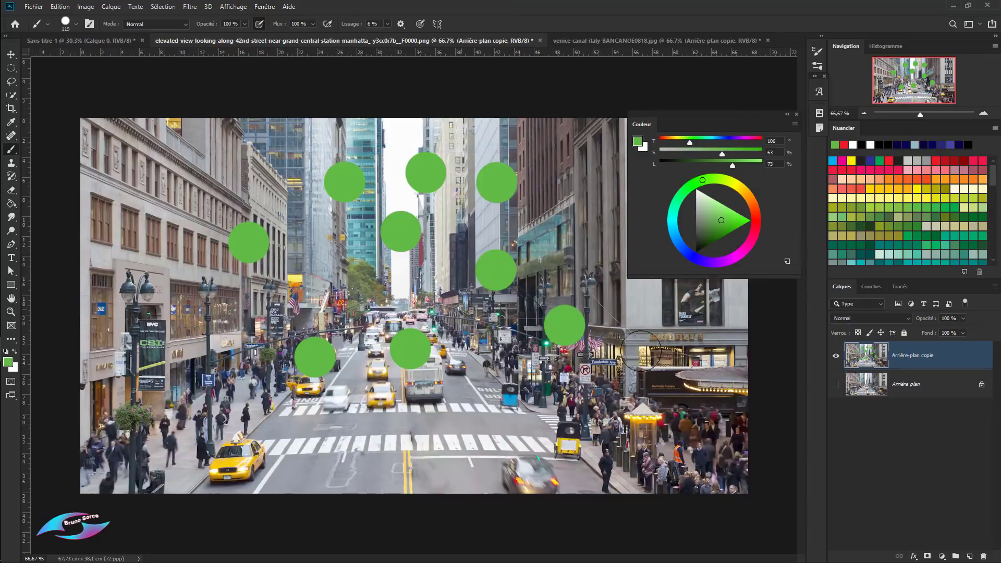
drag(728, 112, 683, 94)
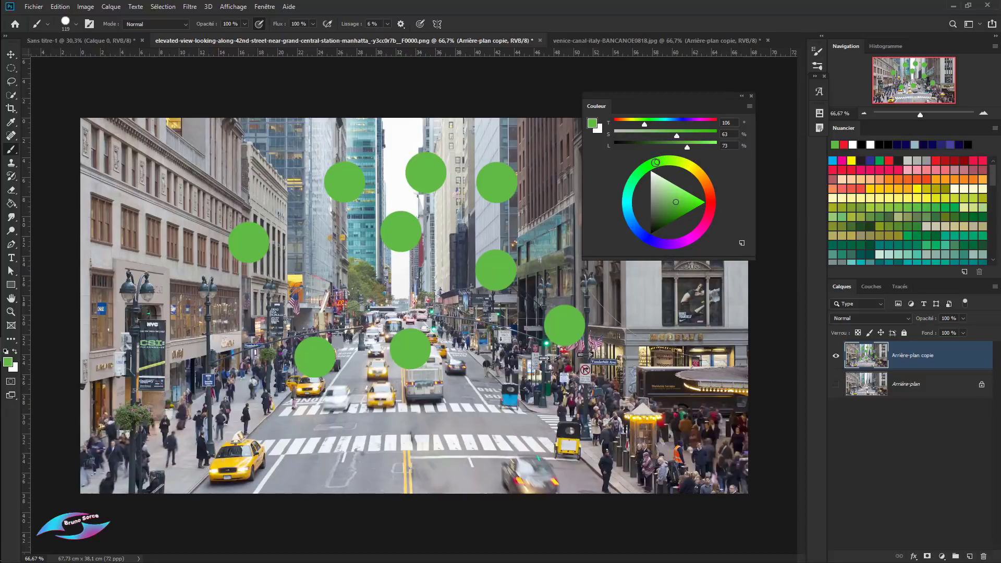
mouse_move(628, 208)
mouse_down()
mouse_move(645, 238)
mouse_move(698, 235)
mouse_move(713, 189)
mouse_move(698, 172)
mouse_up()
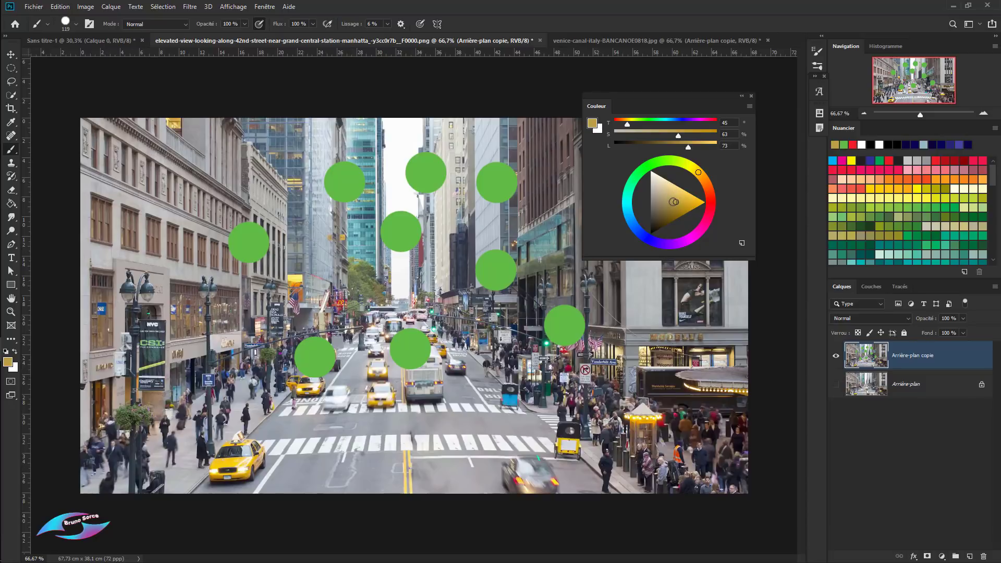
mouse_move(675, 202)
mouse_down()
mouse_move(693, 204)
mouse_move(657, 176)
mouse_move(672, 219)
mouse_move(658, 231)
mouse_move(675, 208)
mouse_up()
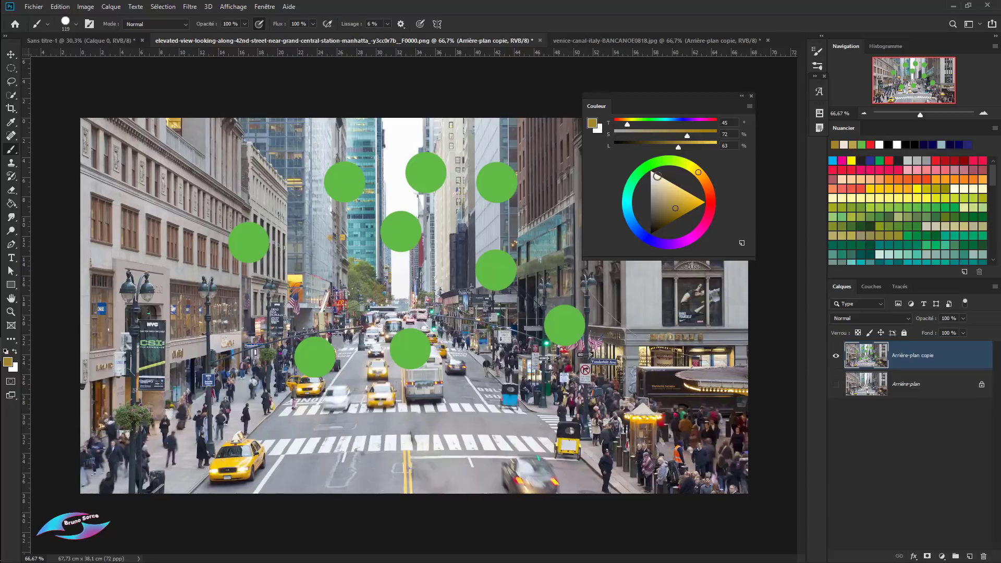
click(751, 96)
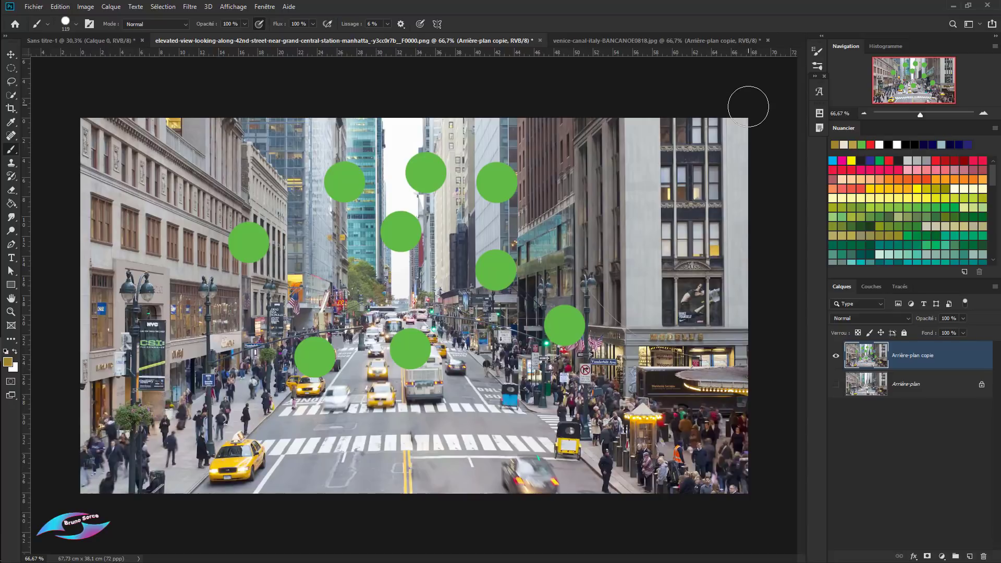